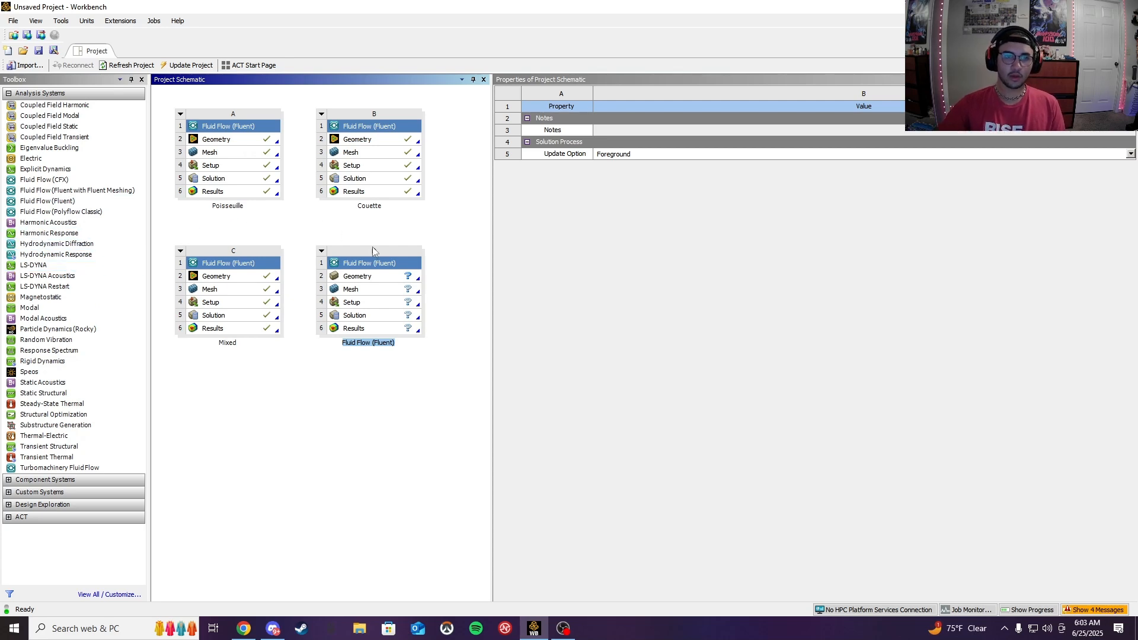
Step: Set the analysis type of the fourth fluid flow system's geometry to 2D
left_click(380, 280)
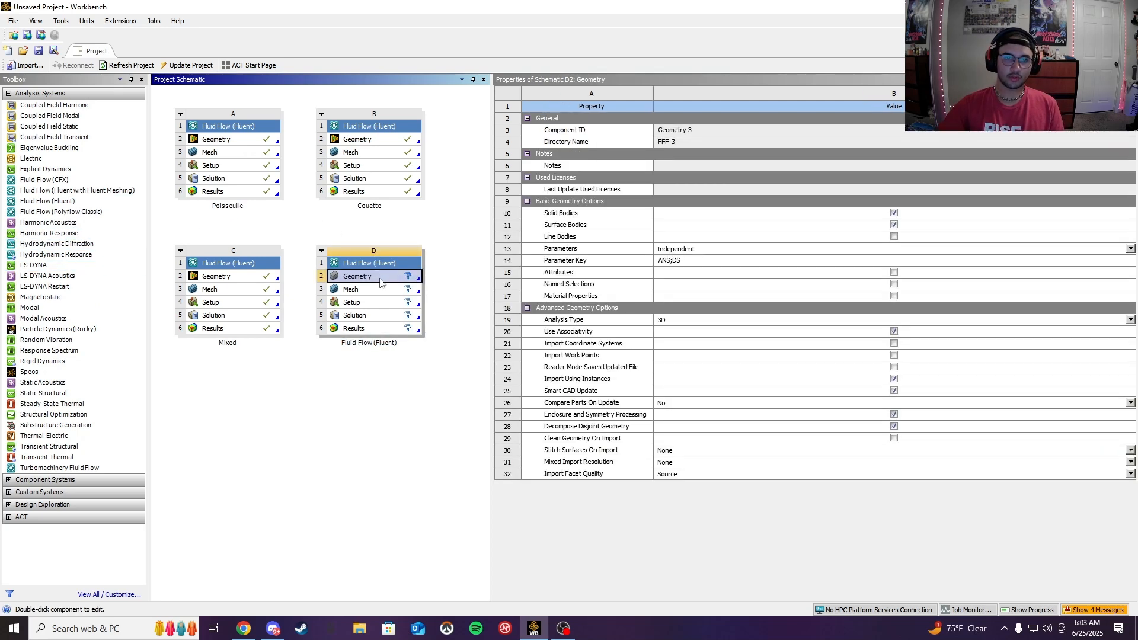
right_click(380, 281)
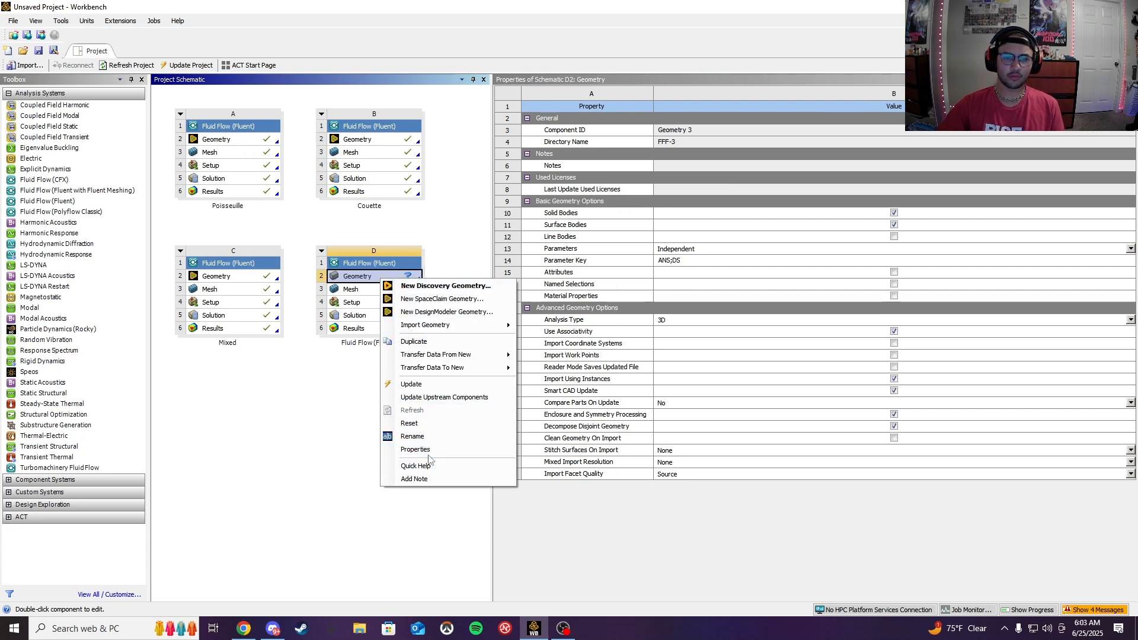
left_click(592, 516)
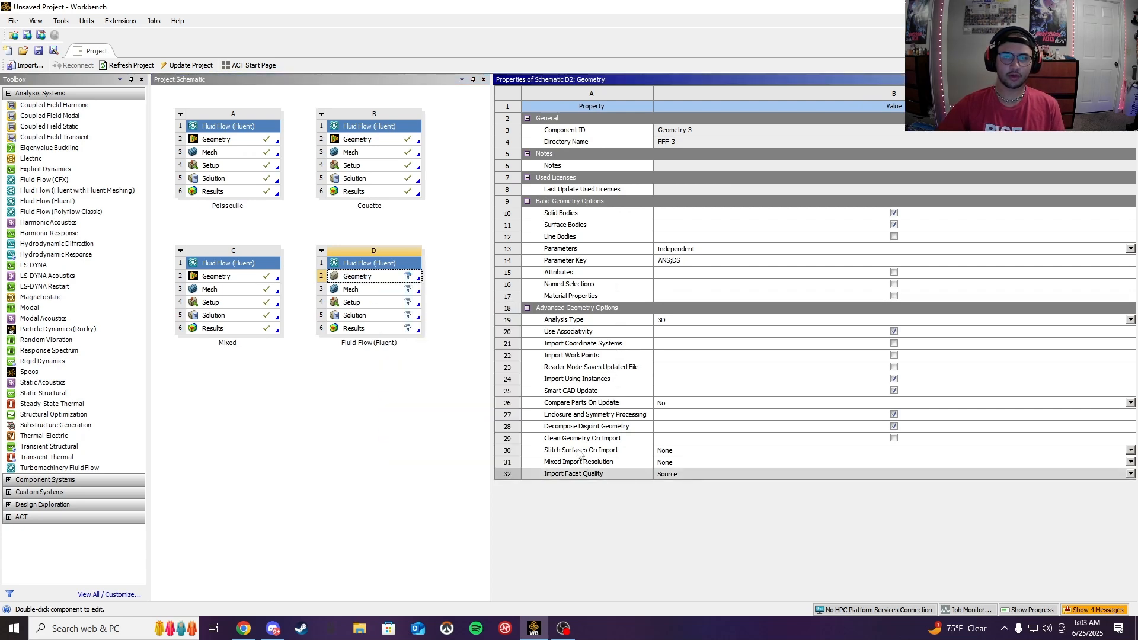
left_click(731, 323)
left_click(670, 344)
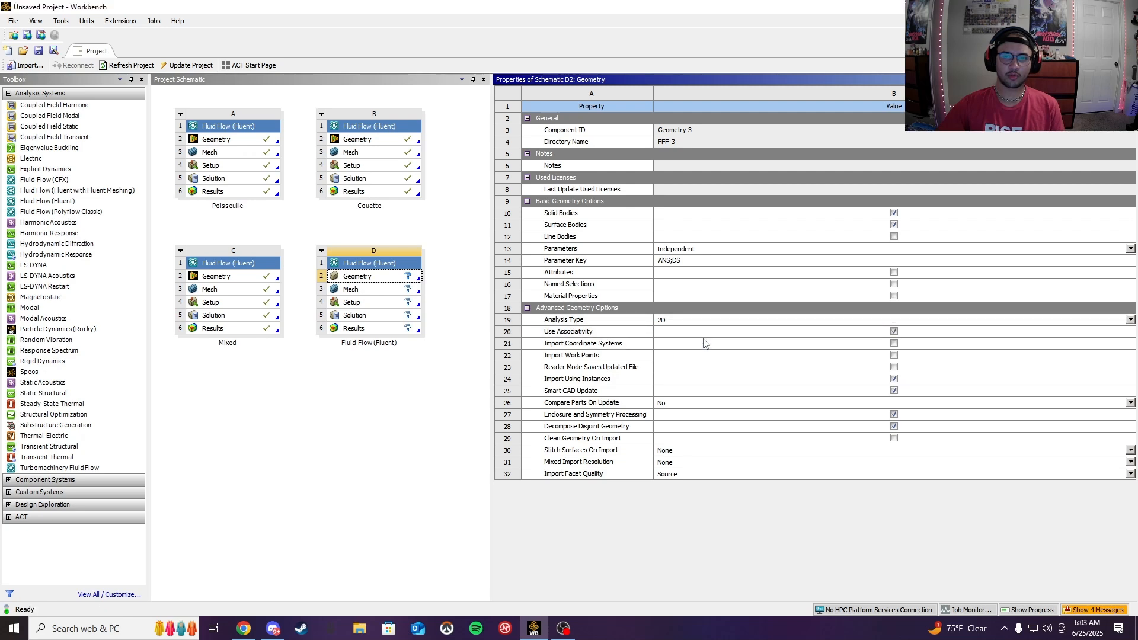
Step: Create a new DesignModeler geometry for the fourth fluid flow system and view its XY plane face-on
right_click(368, 279)
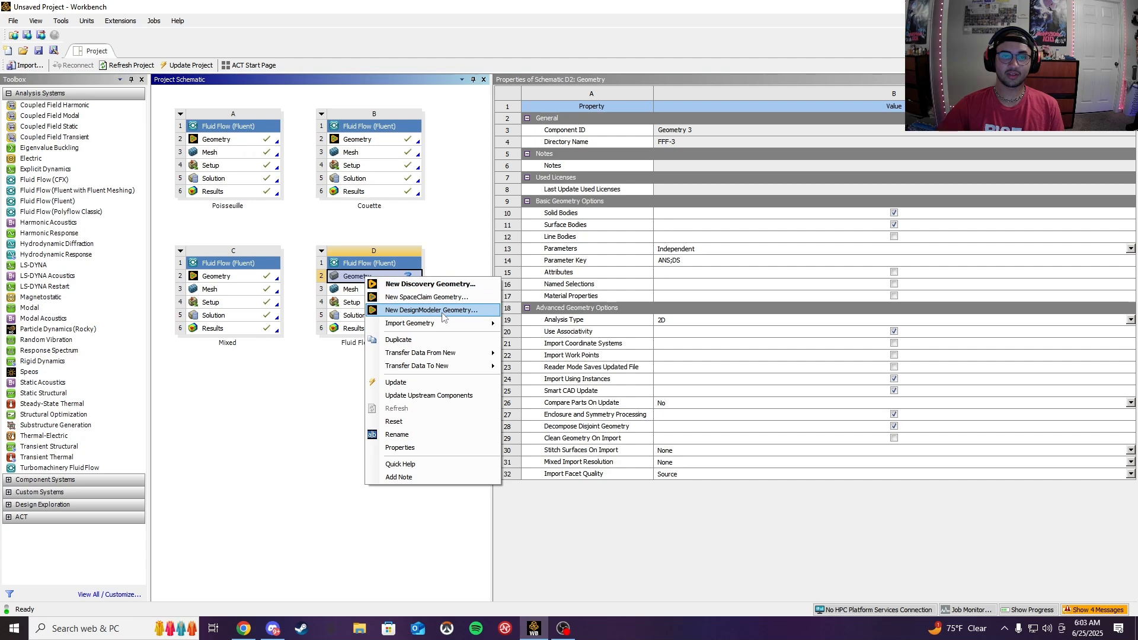
left_click(433, 312)
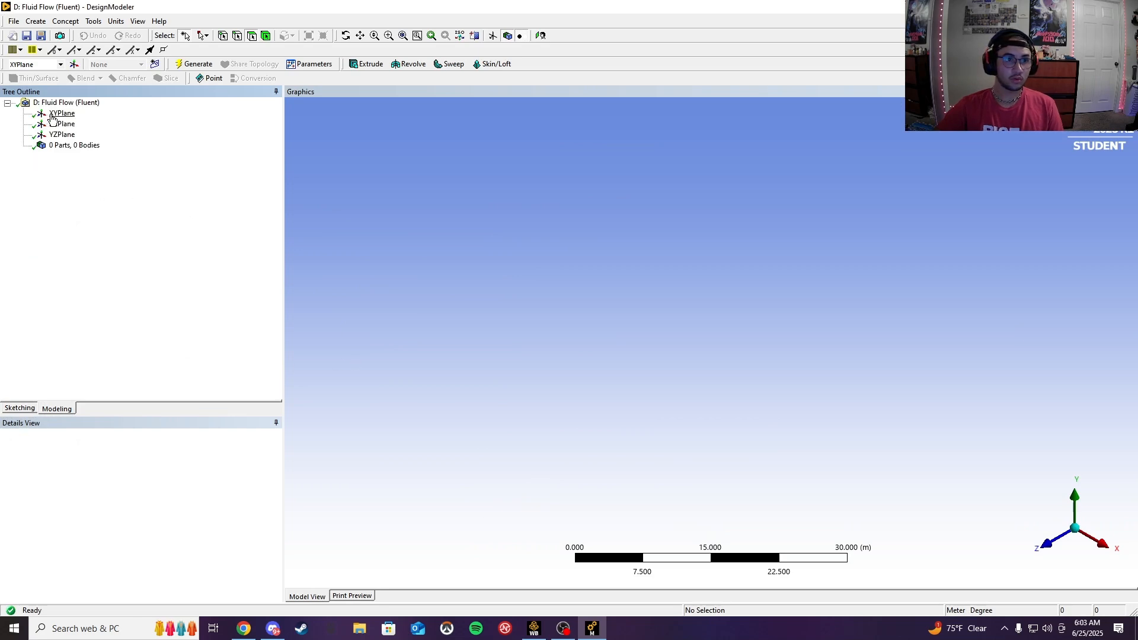
left_click(54, 113)
left_click(1051, 544)
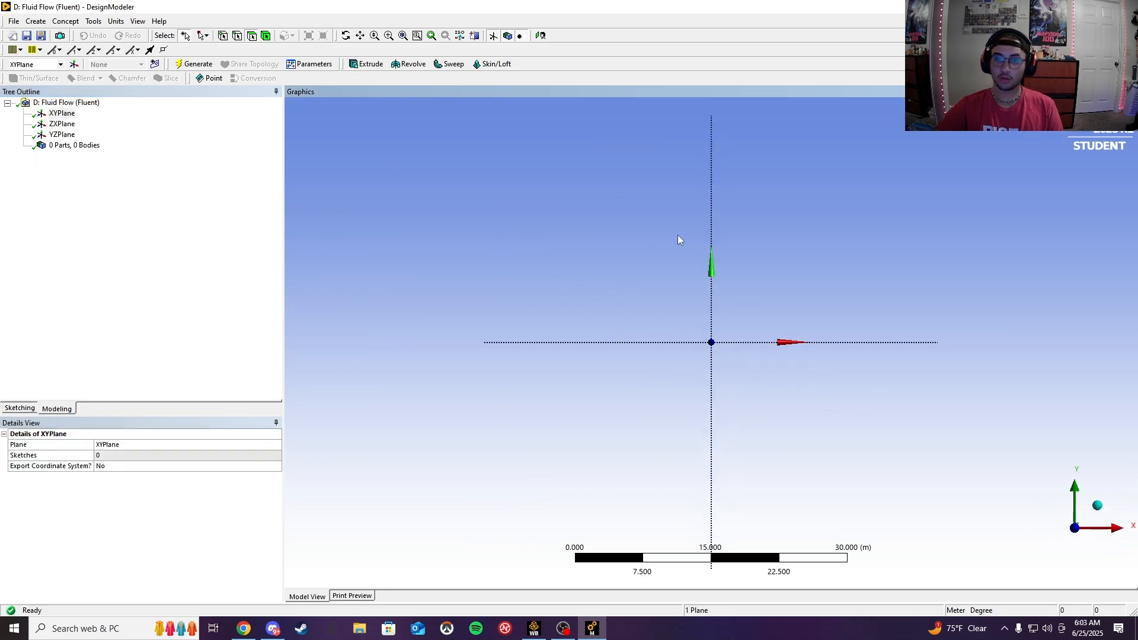
Step: Start sketching a rectangle on the XY plane and set the model's length unit to millimeters
left_click(19, 408)
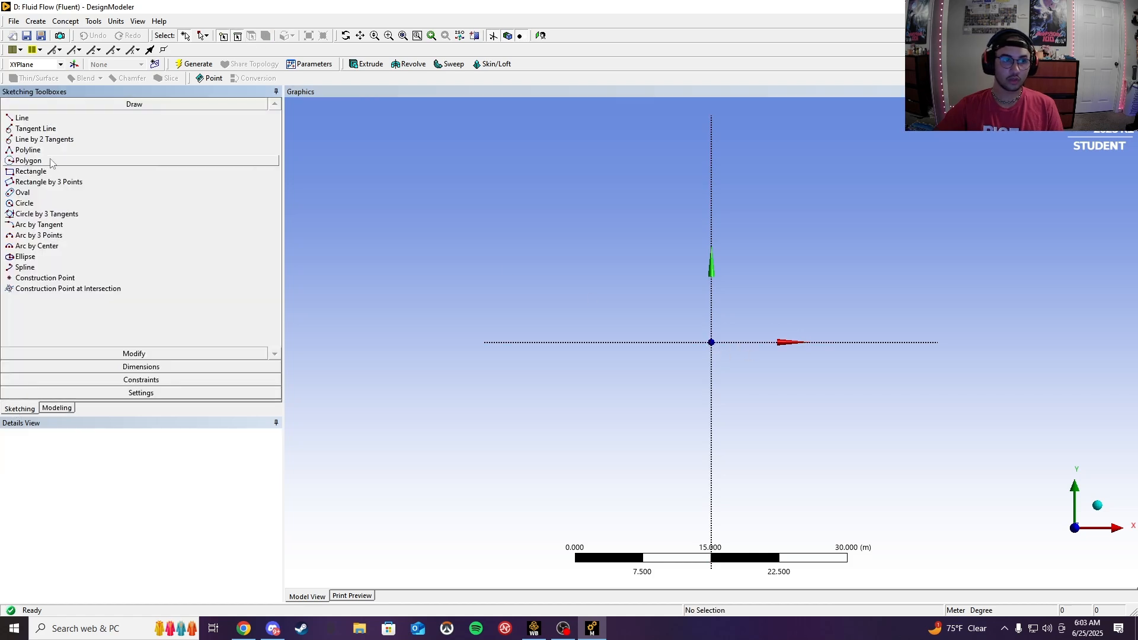
left_click(31, 171)
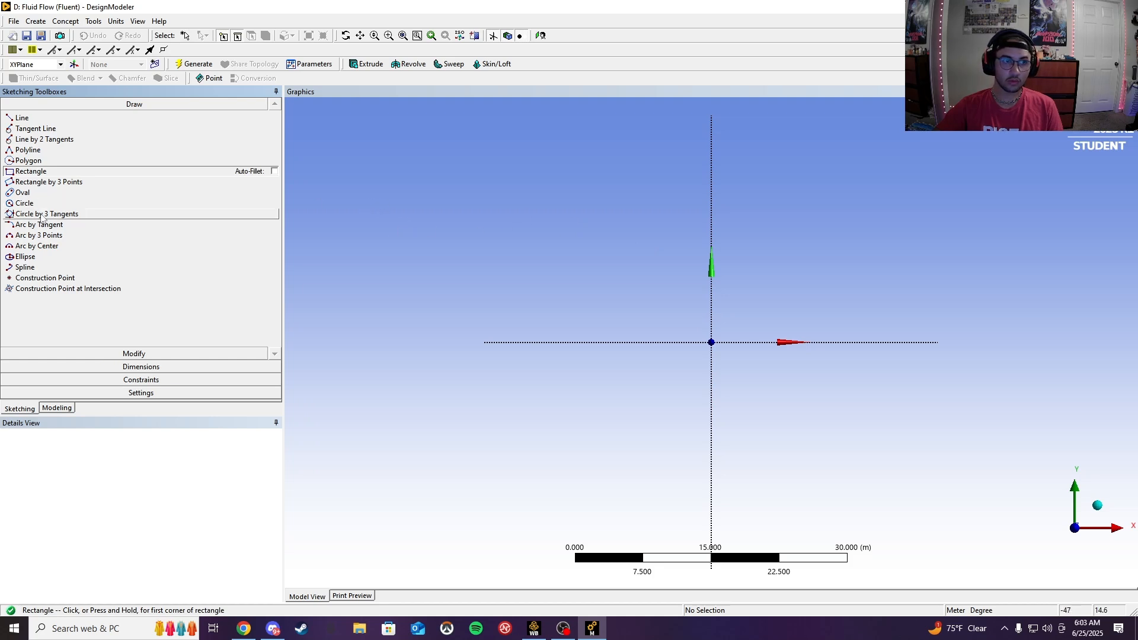
left_click(116, 21)
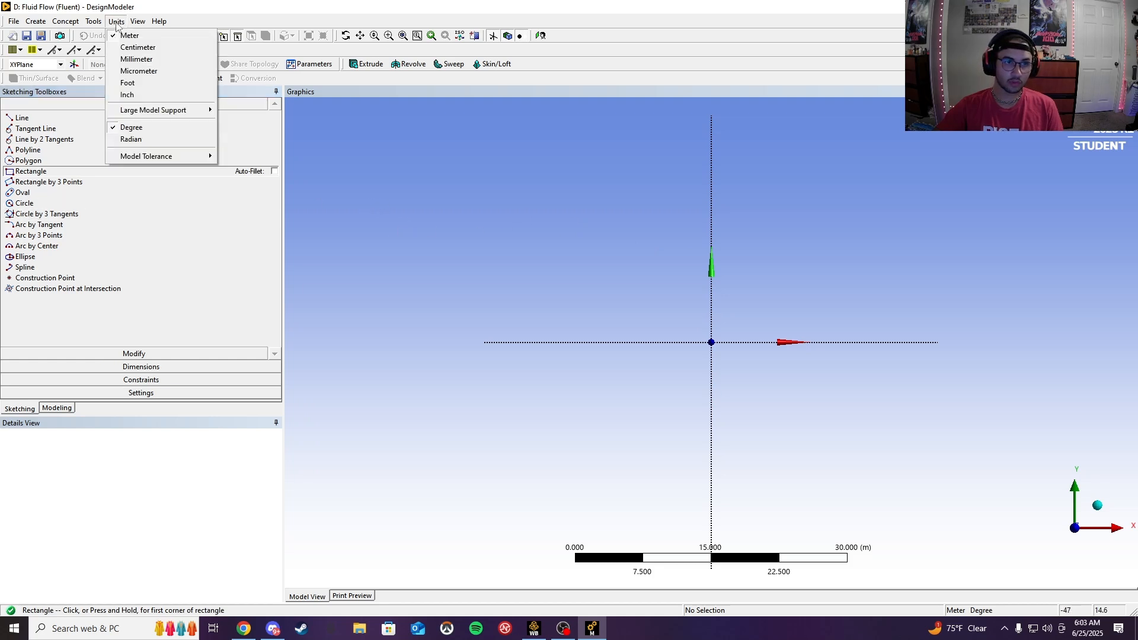
left_click(131, 61)
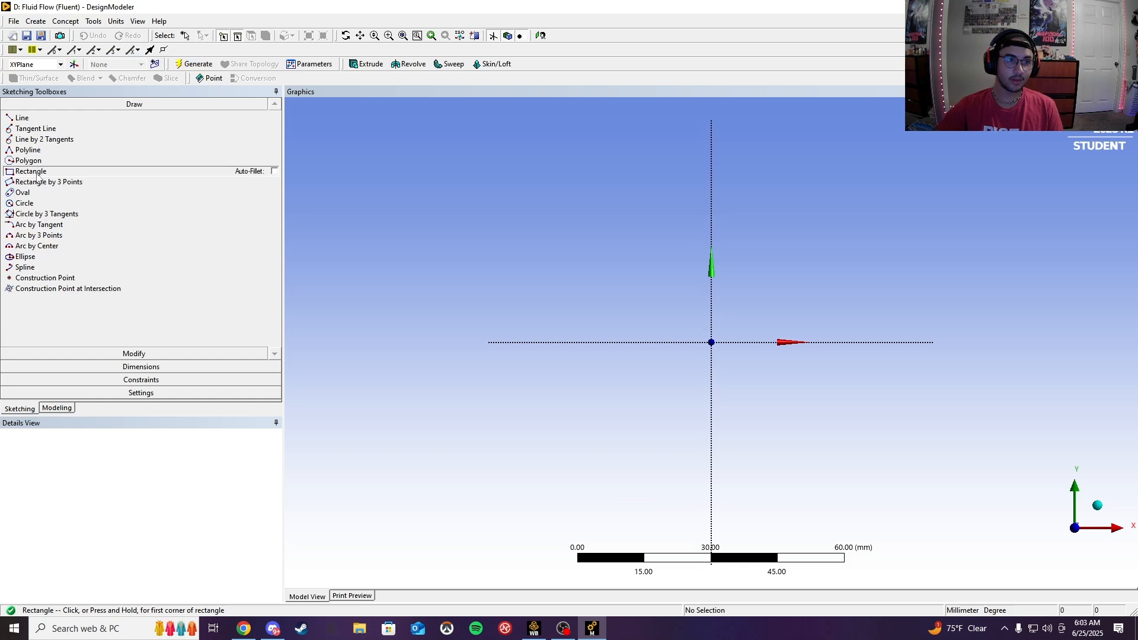
left_click(712, 342)
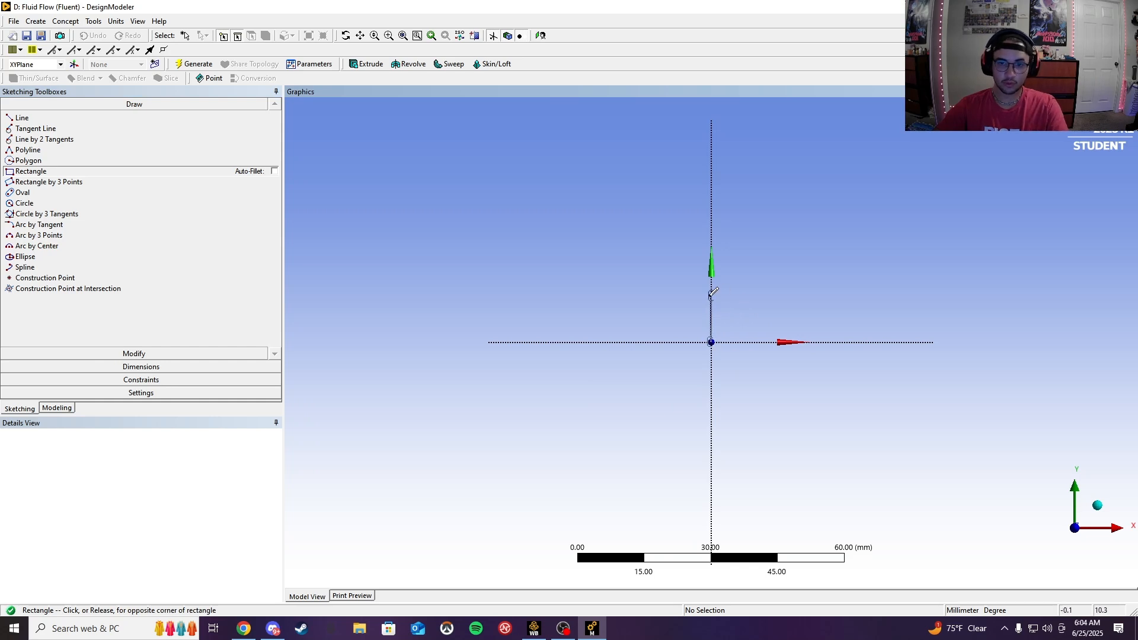
right_click(578, 312)
left_click(669, 320)
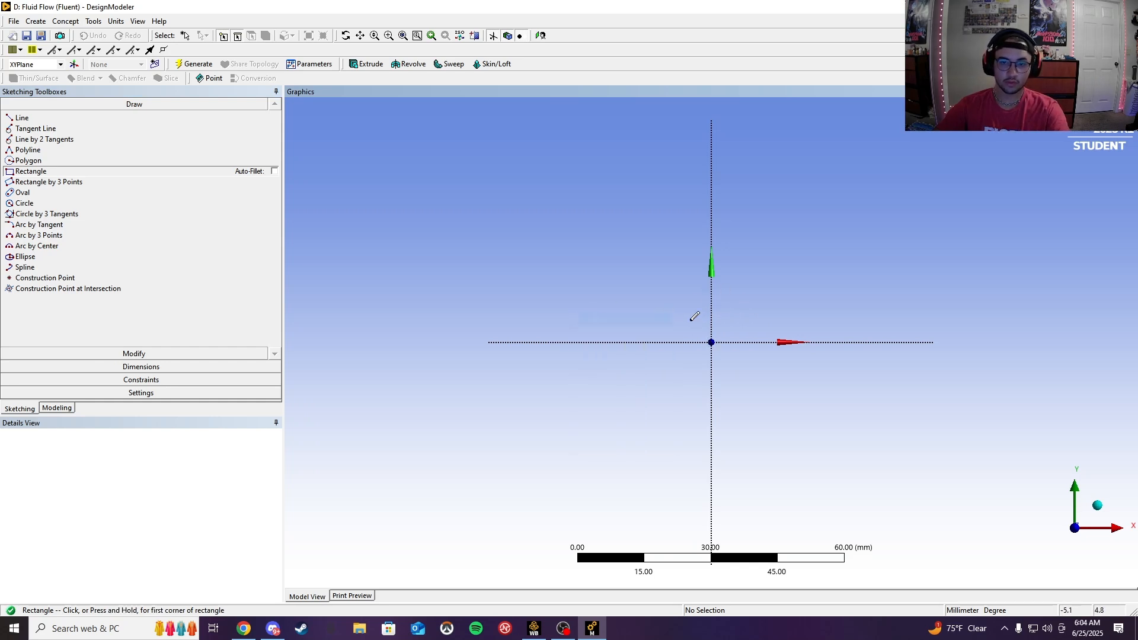
Step: Draw a rectangle about 42 mm long and 4.5 mm high, with its lower-left corner at the origin
left_click(712, 341)
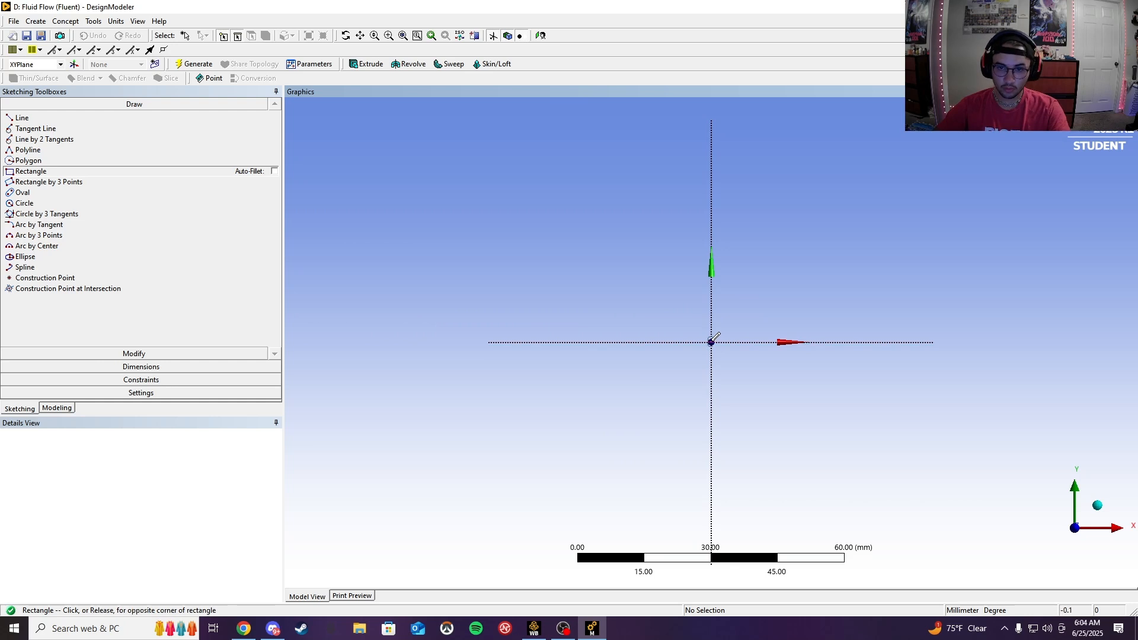
left_click(900, 322)
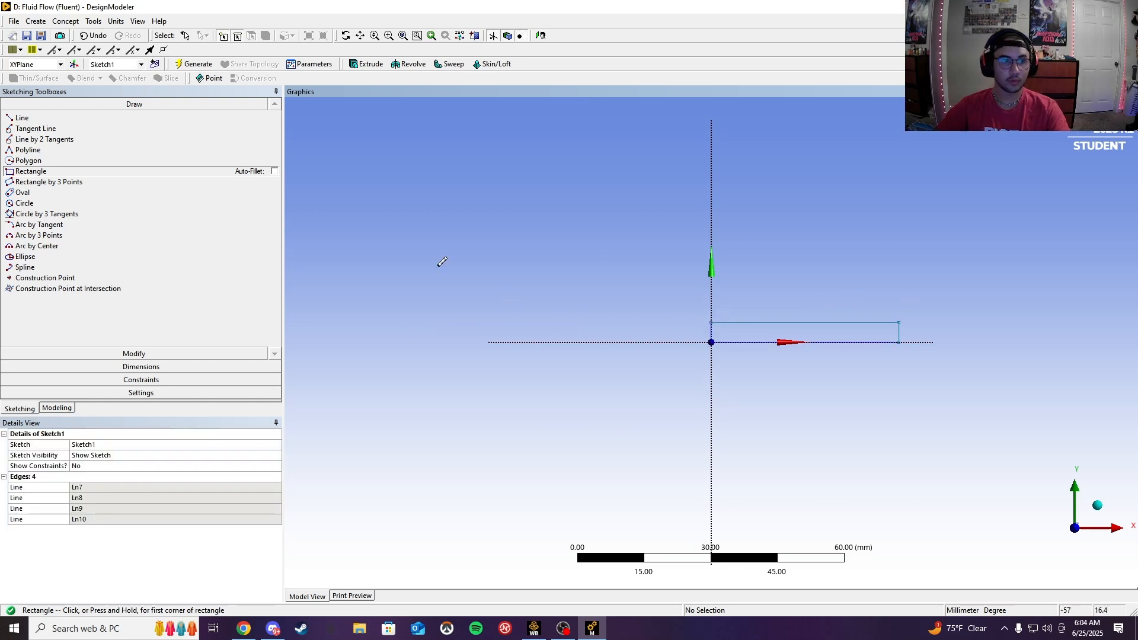
Step: Add a vertical dimension for the rectangle's height and a horizontal dimension for its length
left_click(77, 367)
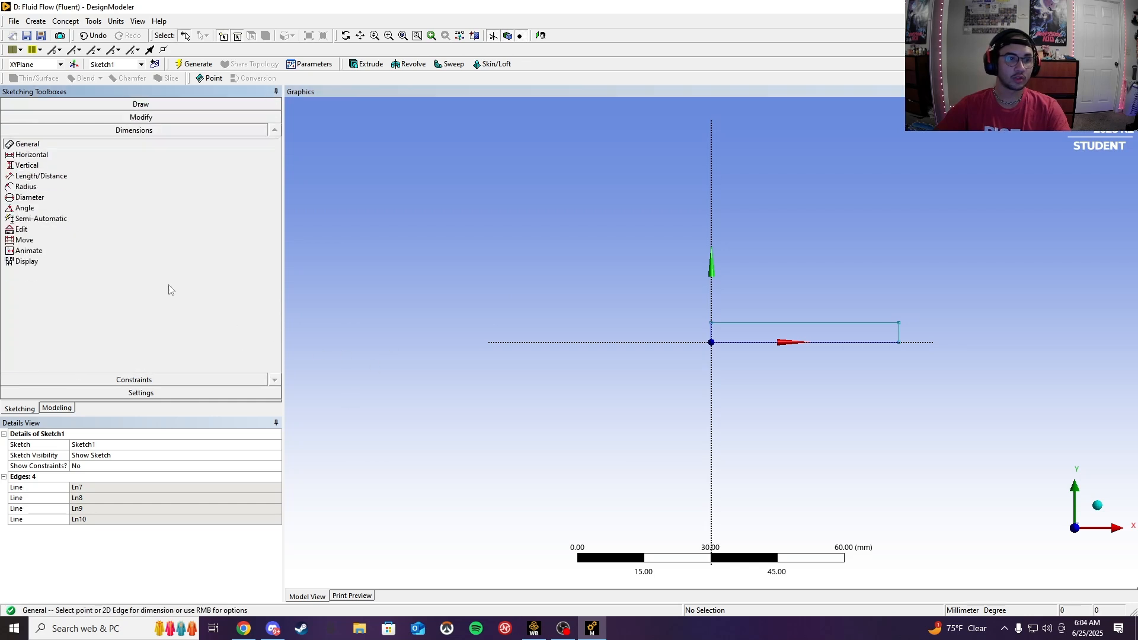
left_click(27, 165)
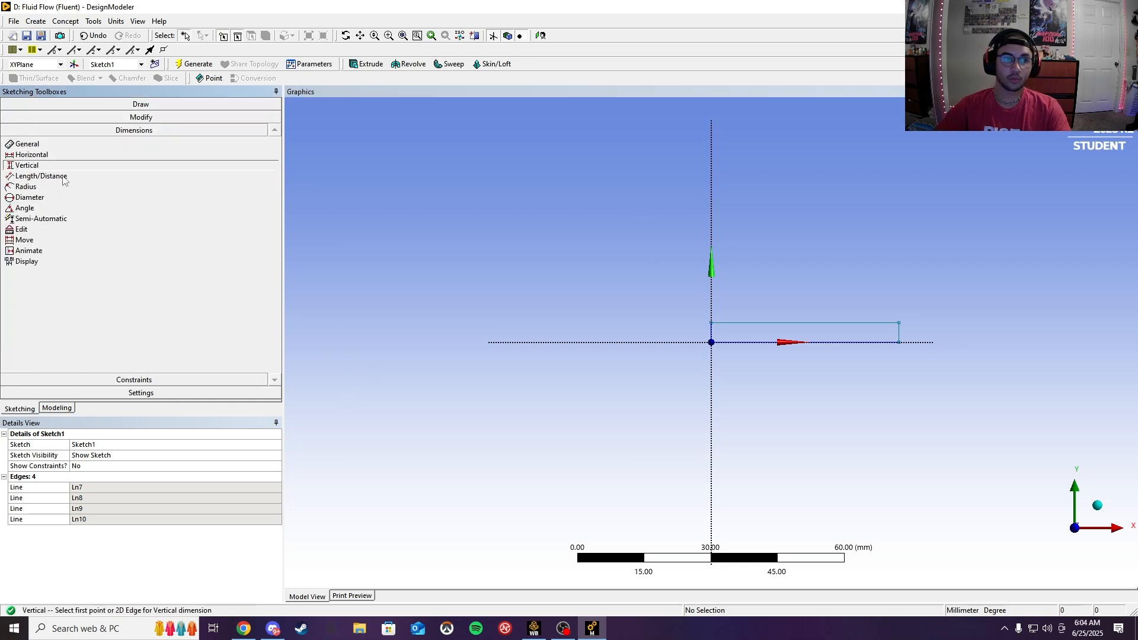
left_click(718, 350)
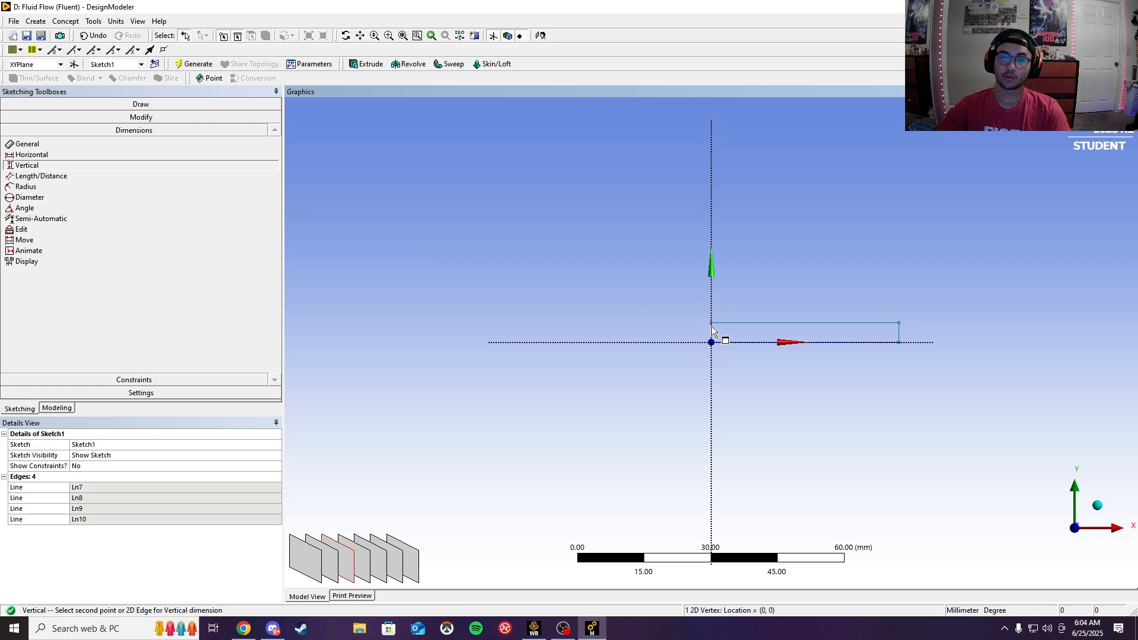
left_click(712, 323)
left_click(694, 318)
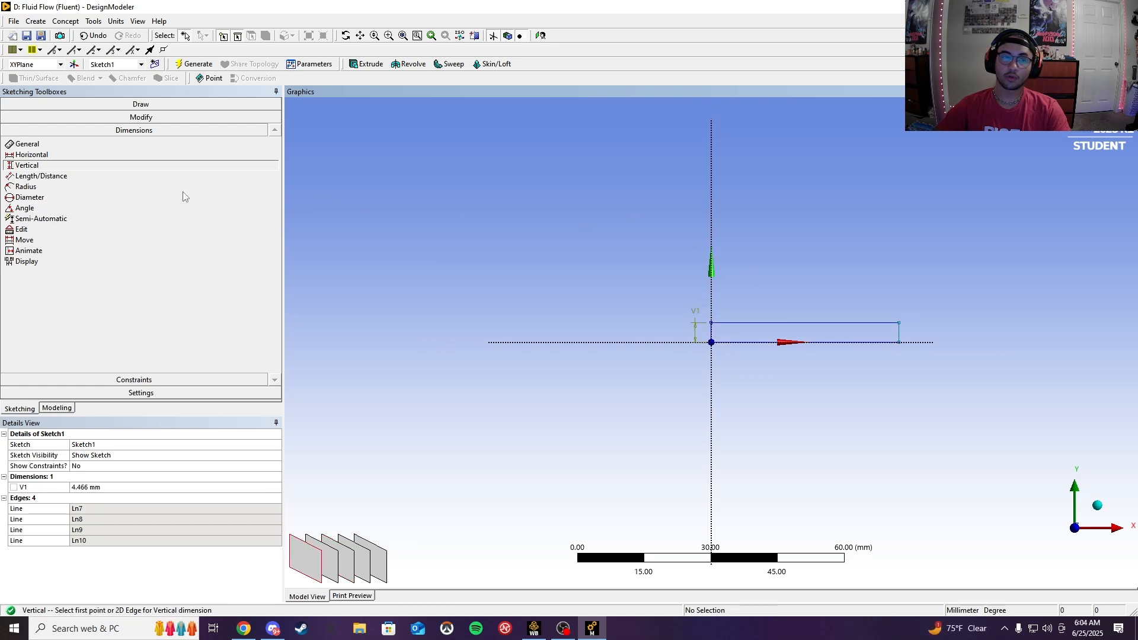
left_click(69, 155)
left_click(712, 324)
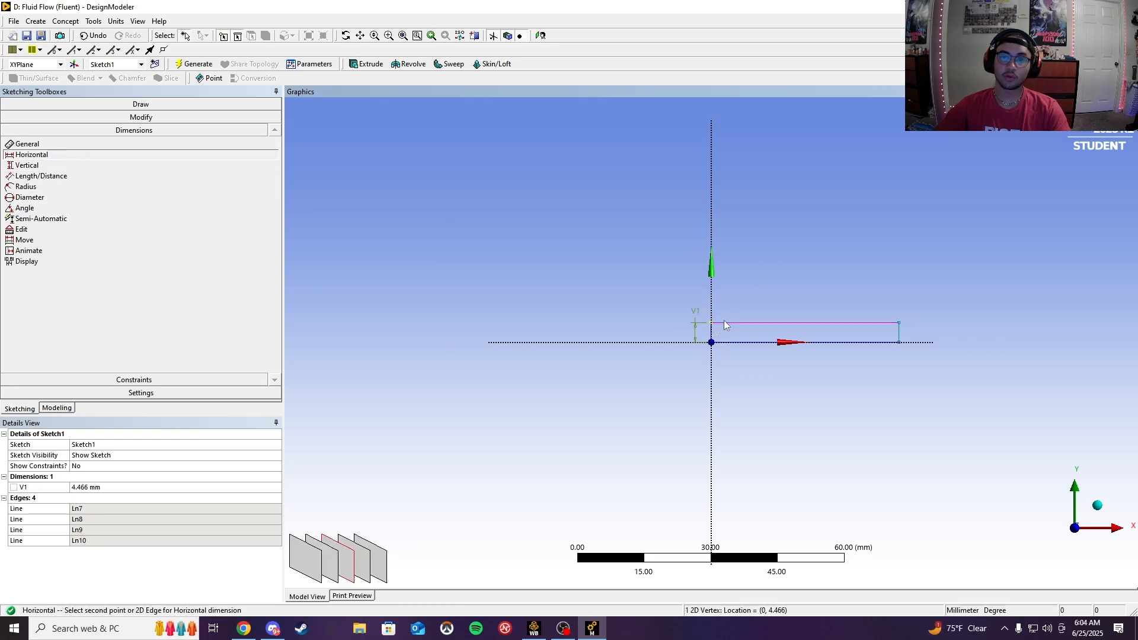
left_click(900, 325)
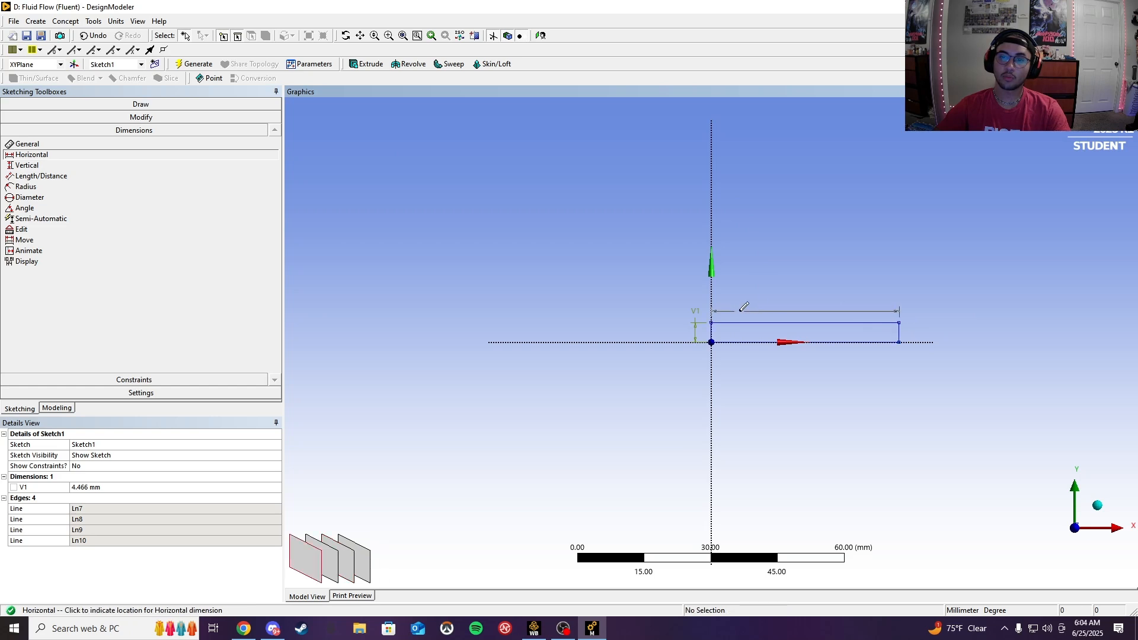
left_click(709, 316)
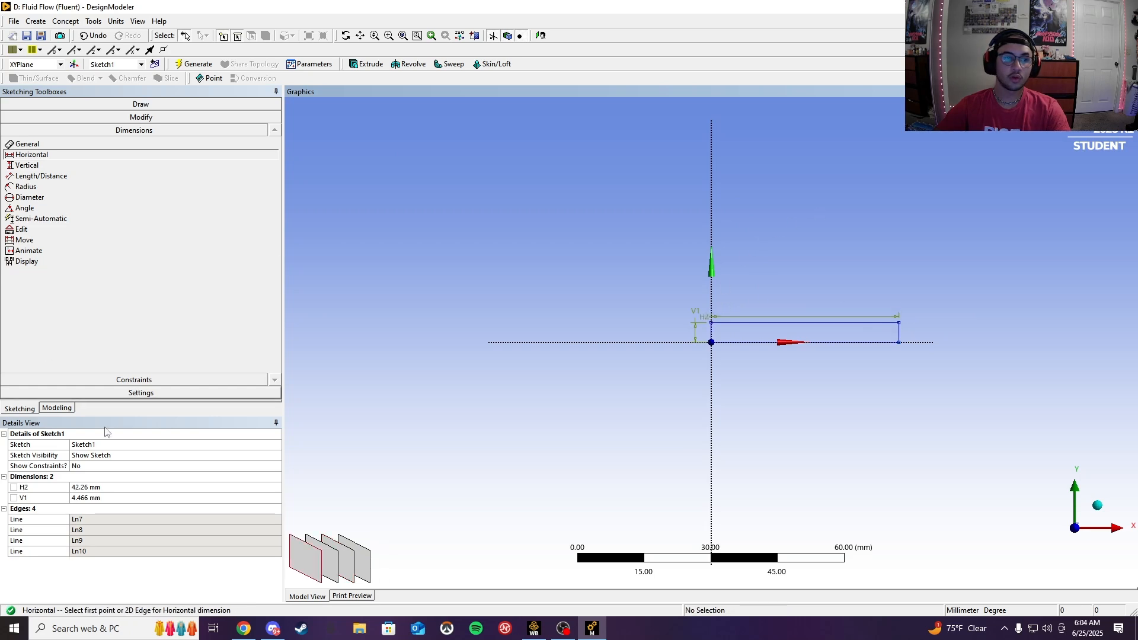
Step: Set the rectangle's height to 1 mm and its length to 150 mm
left_click(95, 498)
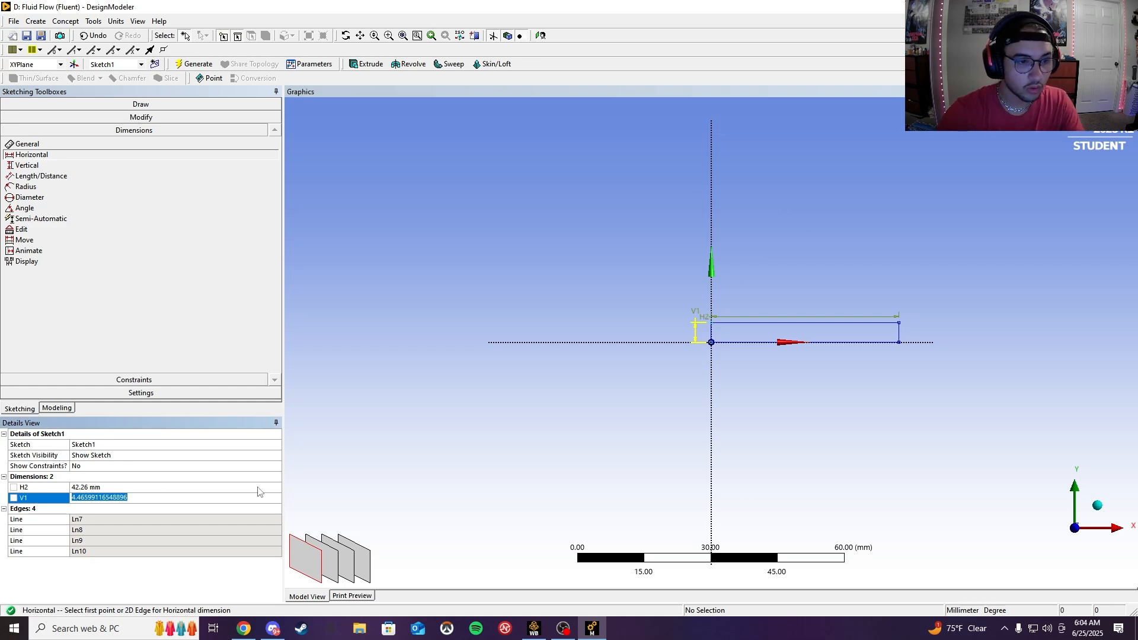
type("1")
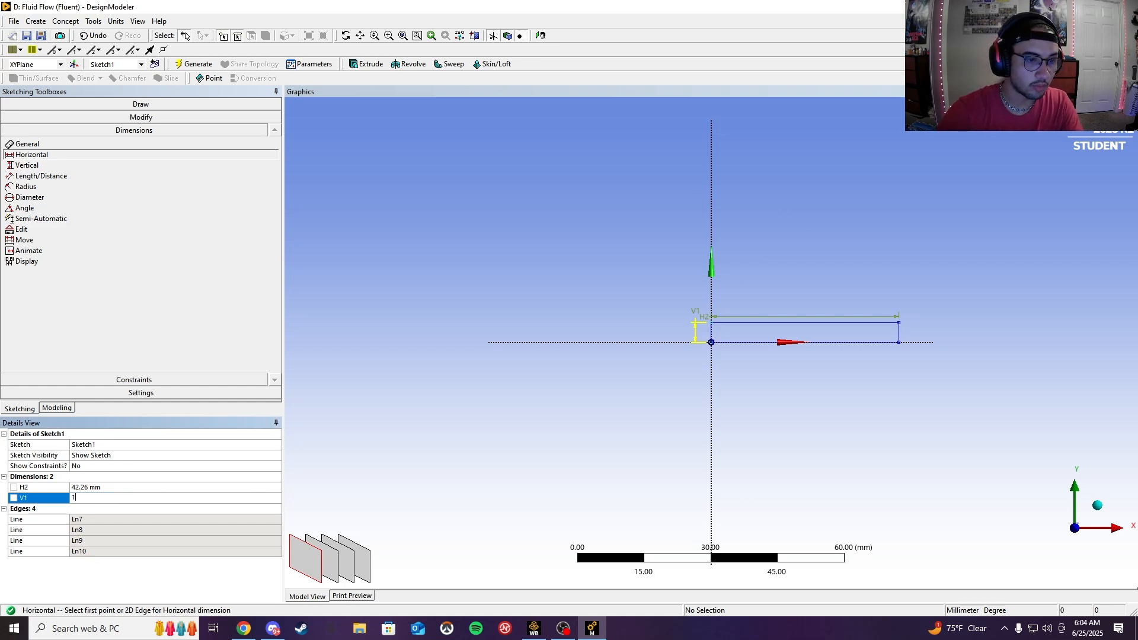
key("Return")
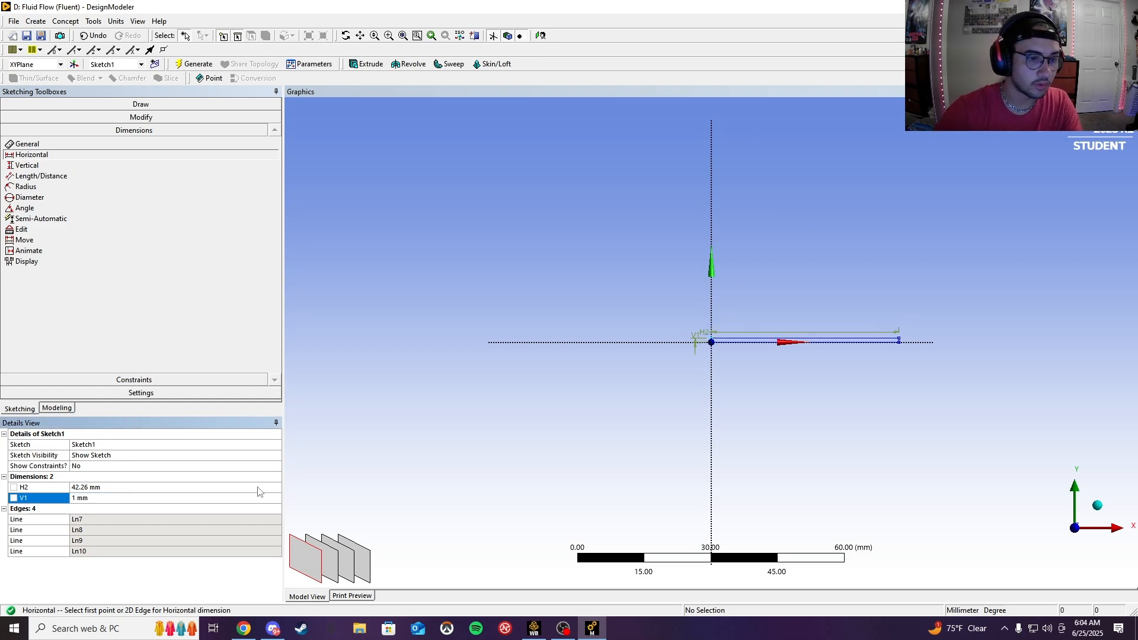
left_click(104, 487)
type("1")
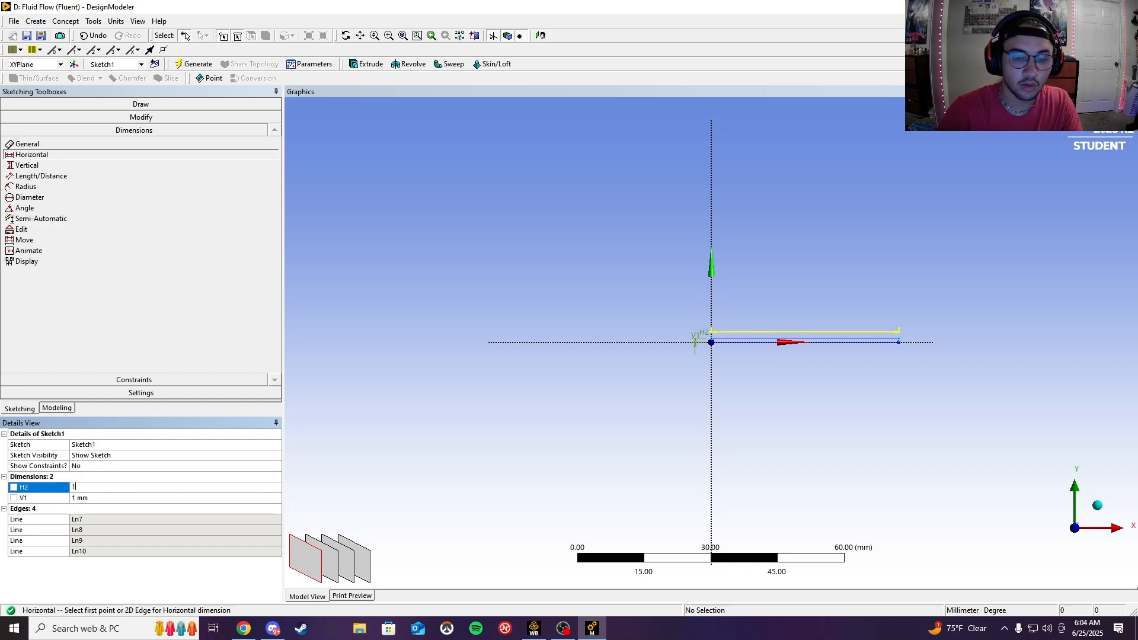
type("50")
key("Return")
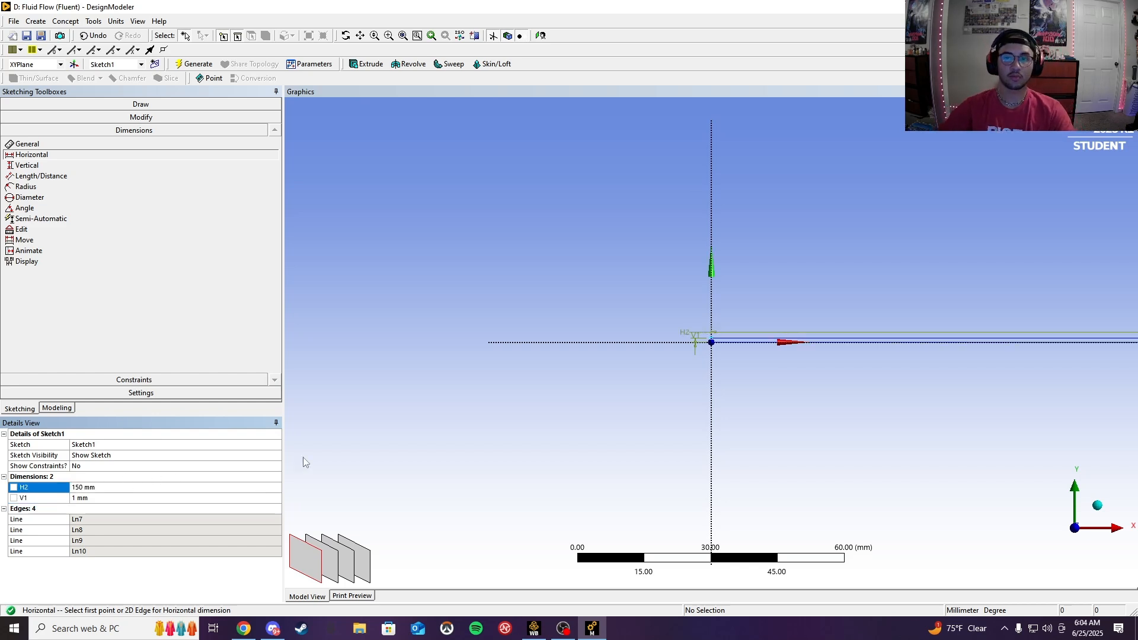
Step: Generate a surface from the rectangle sketch, adding material with 0 mm thickness
scroll(842, 362, "down", 3)
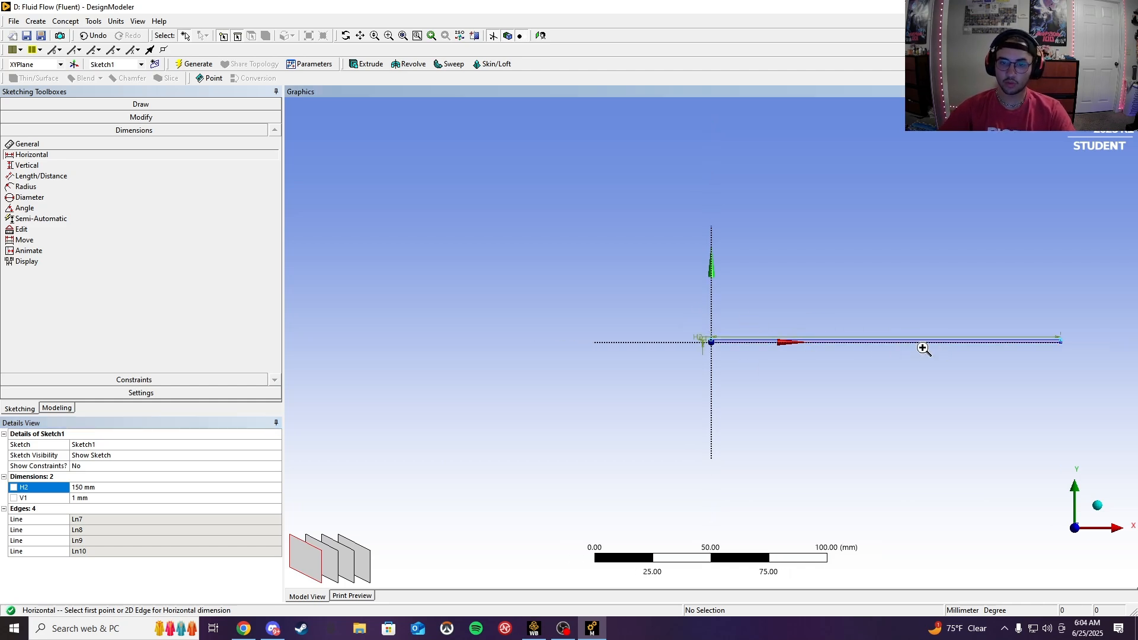
left_click_drag(691, 315, 1102, 385)
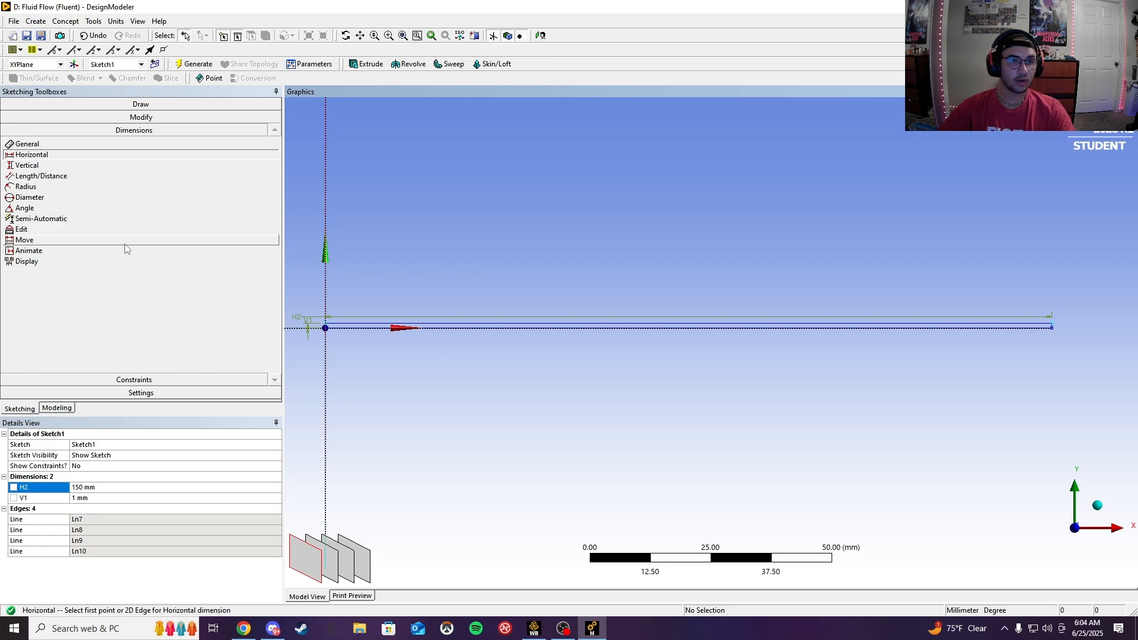
left_click(65, 21)
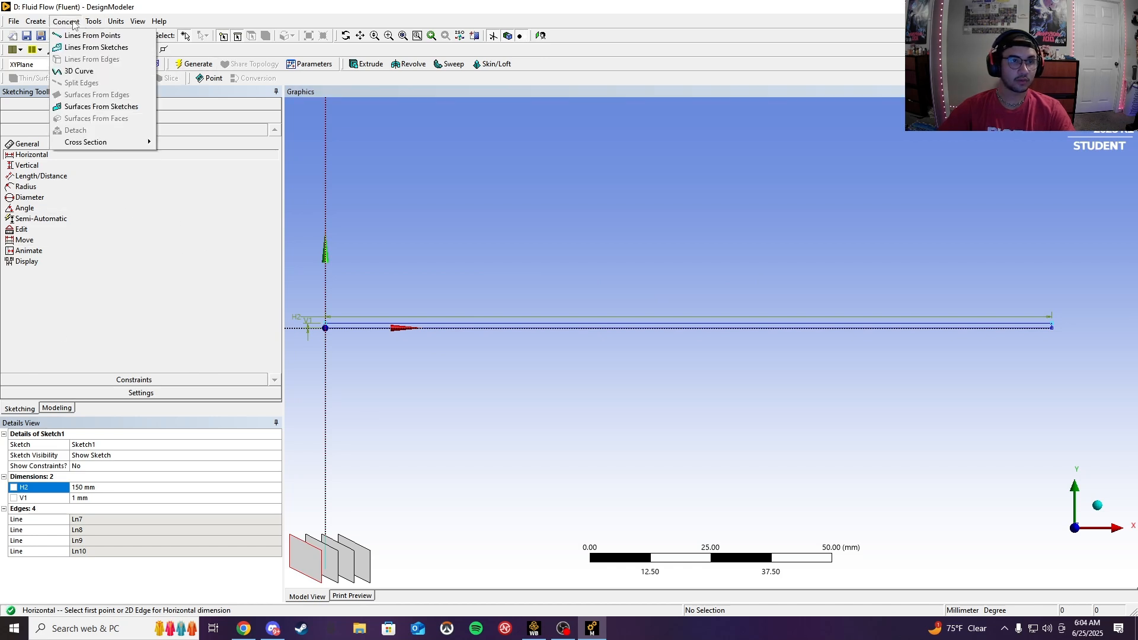
left_click(77, 108)
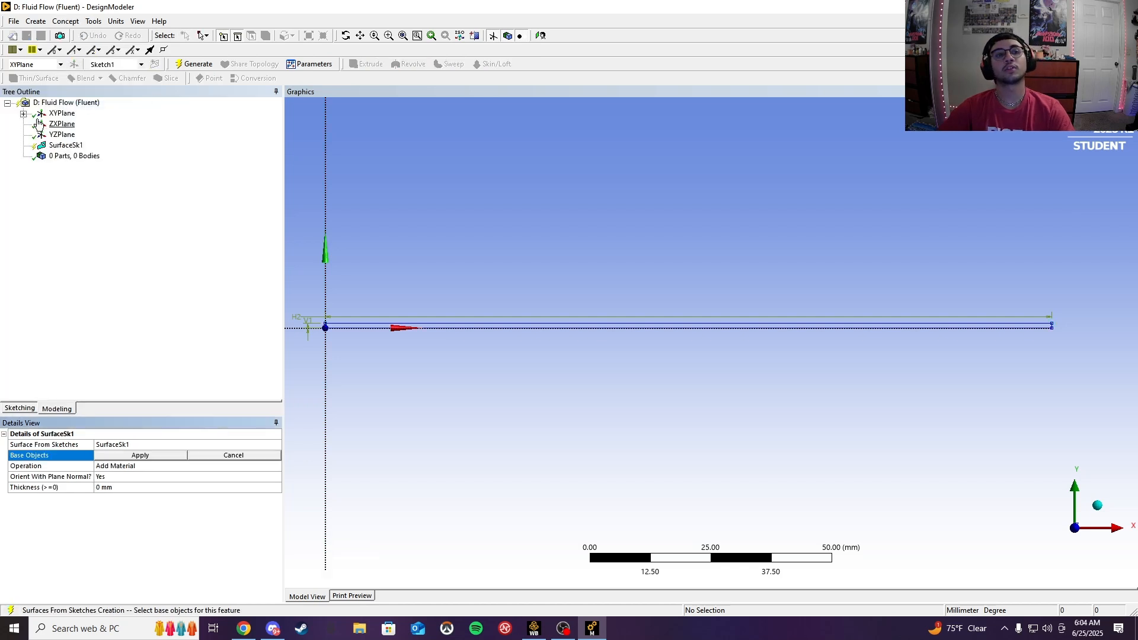
left_click(67, 125)
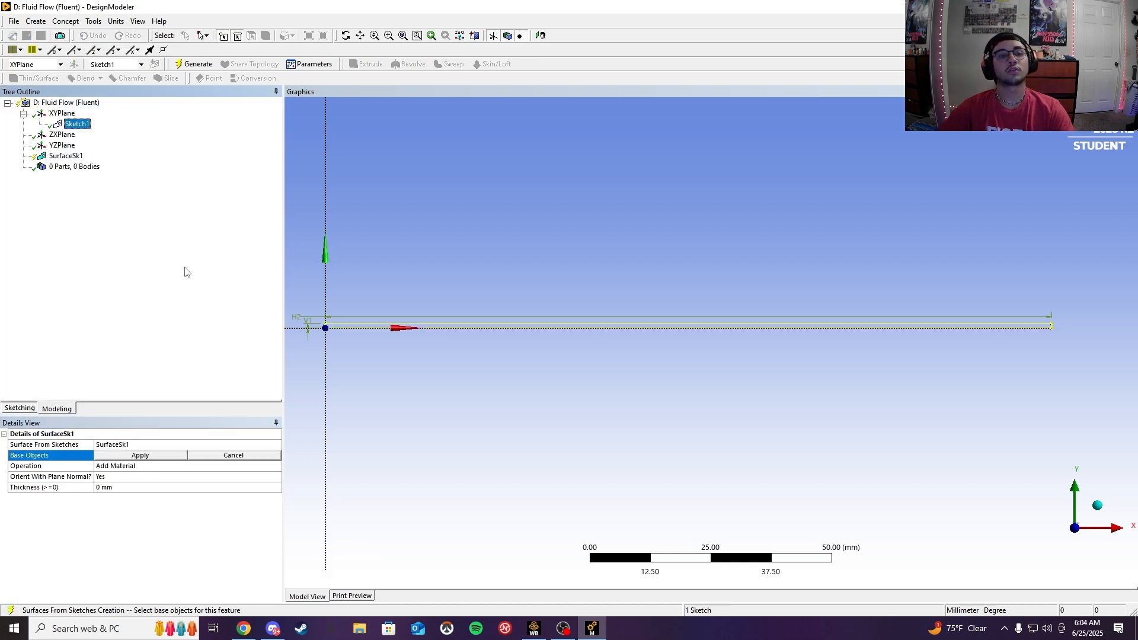
left_click(141, 455)
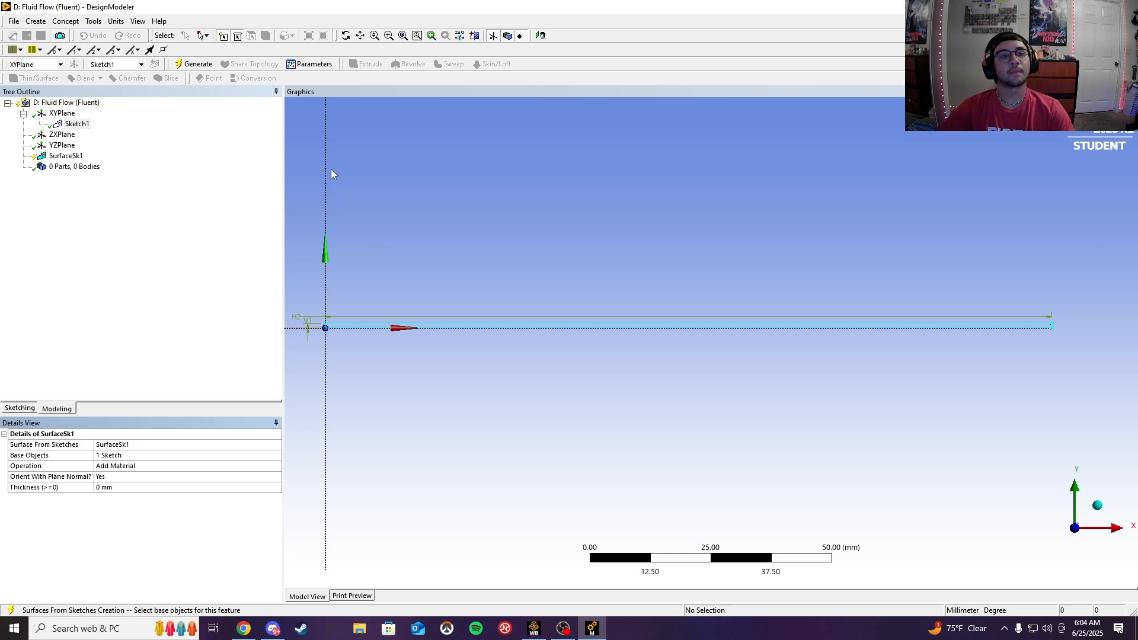
left_click(199, 65)
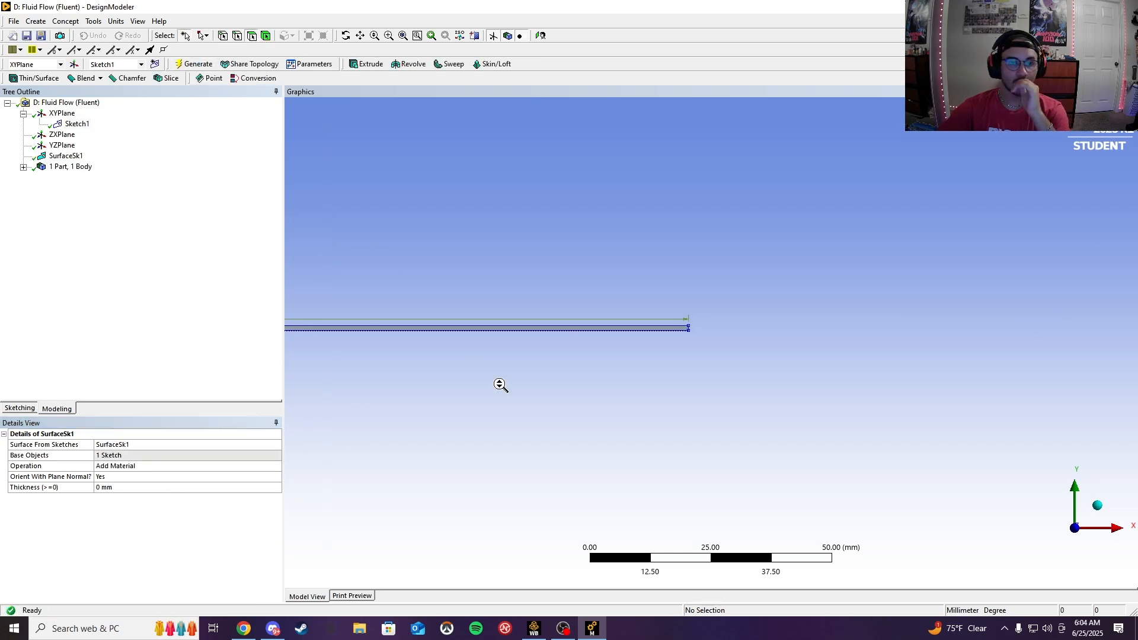
scroll(500, 385, "down", 6)
scroll(379, 323, "down", 3)
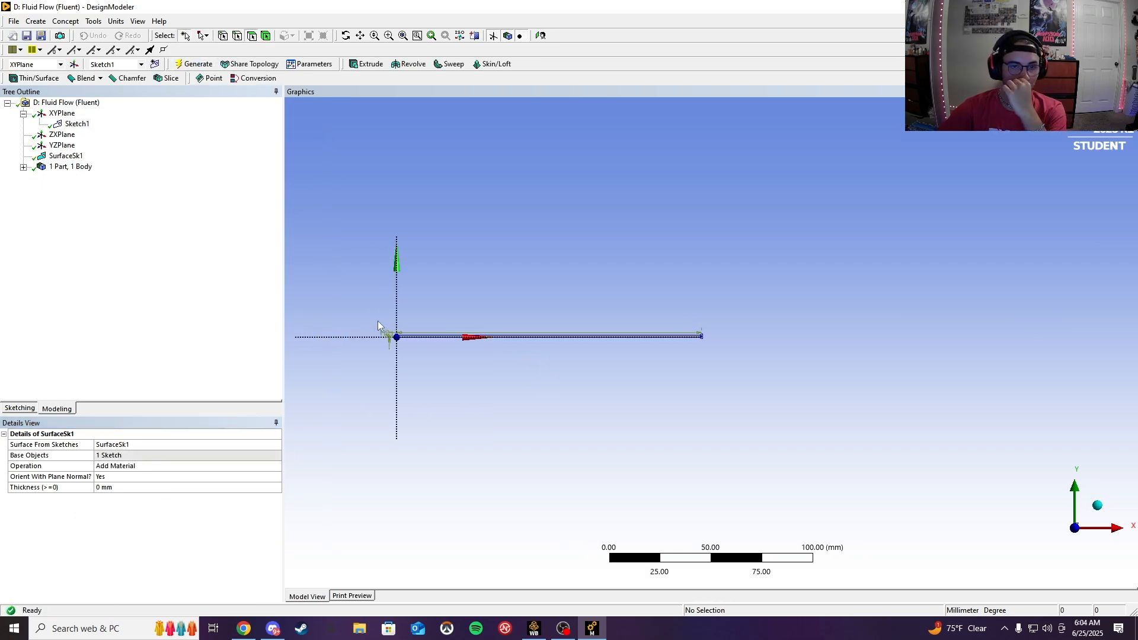
Step: Switch to Workbench, update the Geometry cell of system D, and bring up the system's Meshing window
right_click_drag(380, 321, 728, 362)
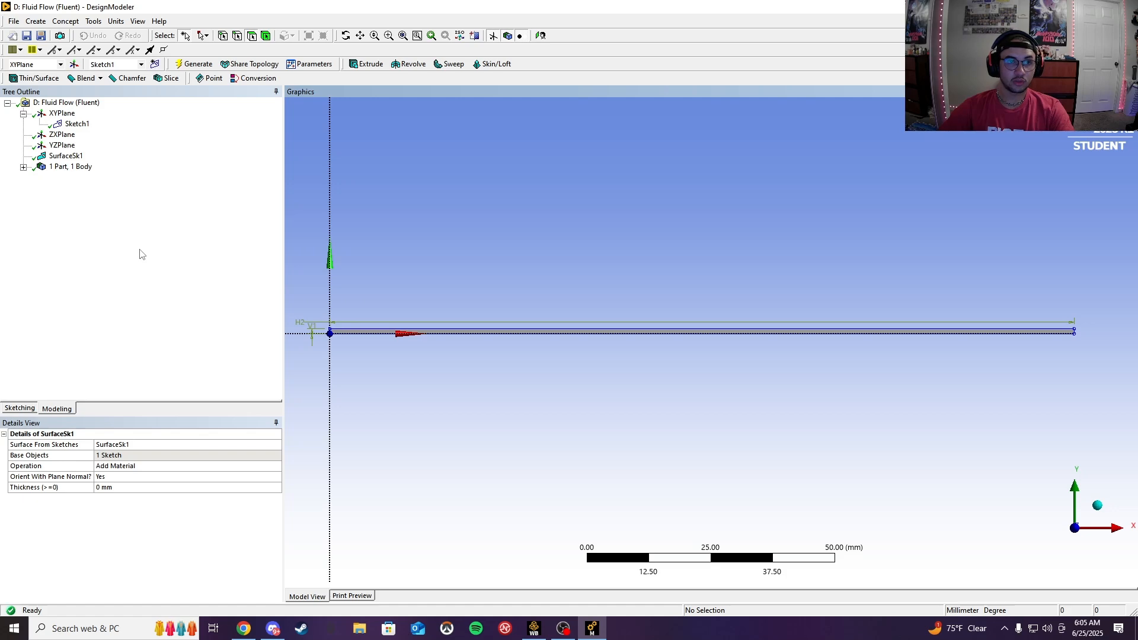
left_click(534, 628)
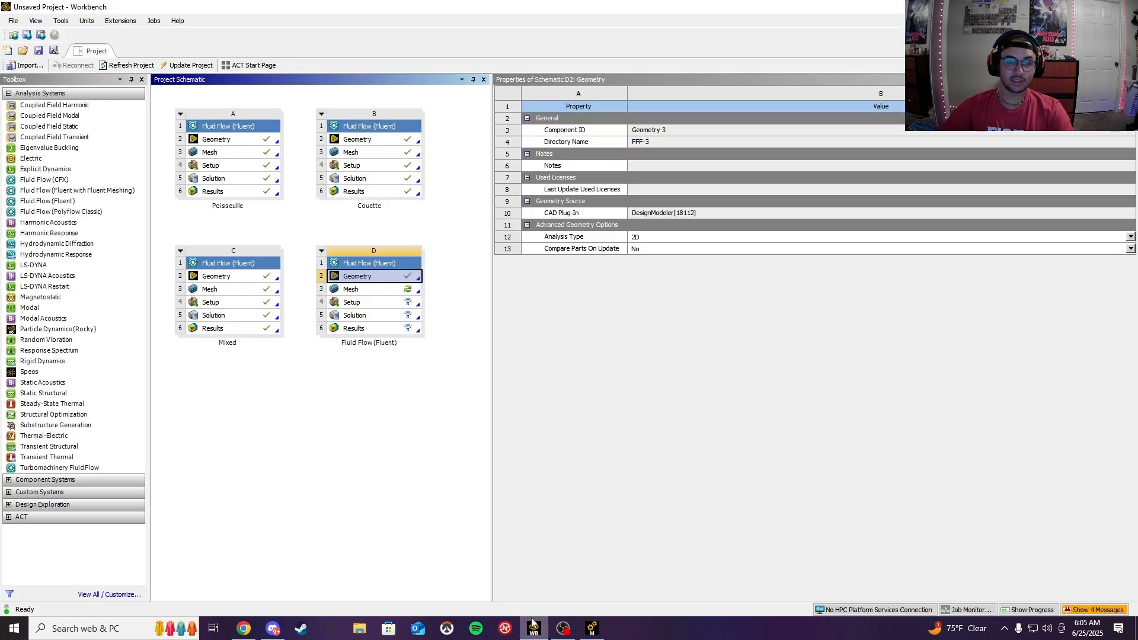
right_click(364, 278)
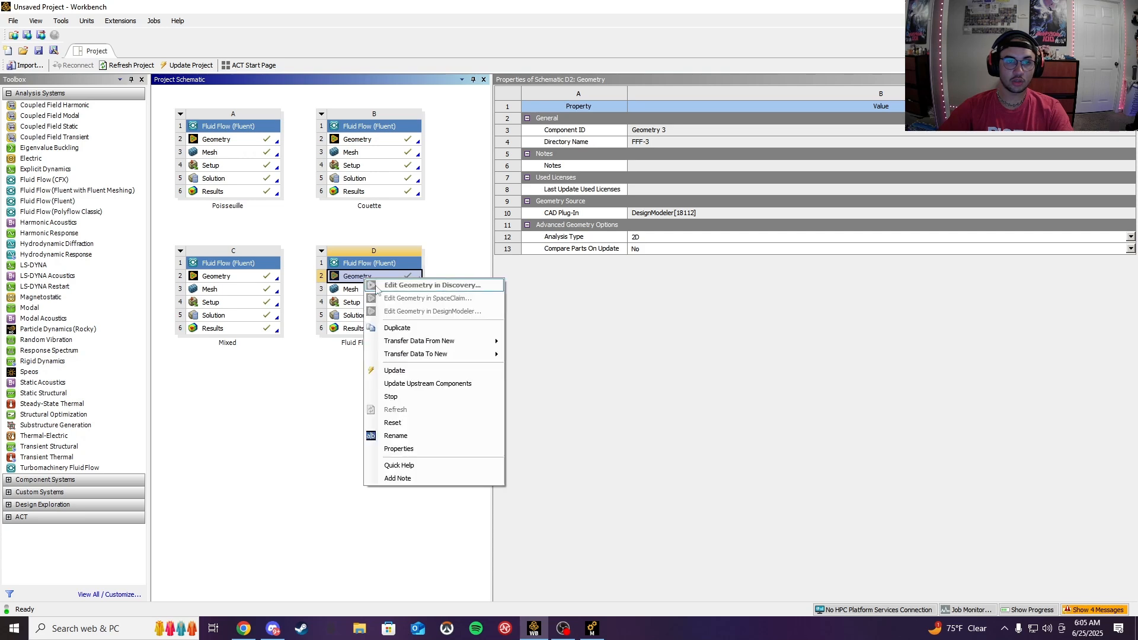
left_click(392, 369)
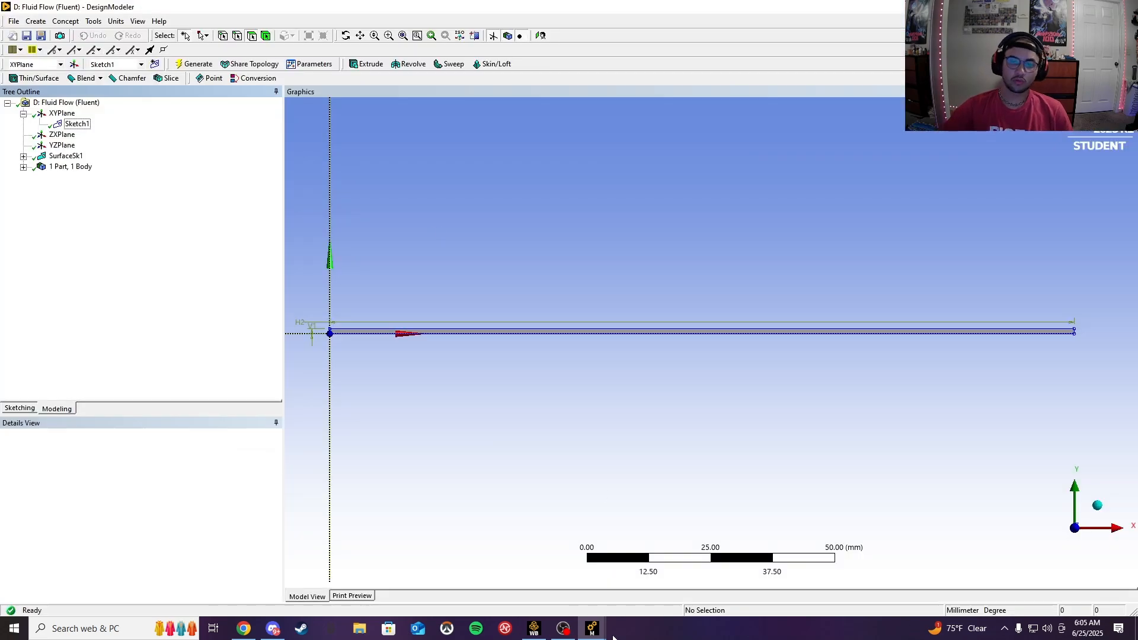
mouse_move(614, 637)
left_click(599, 572)
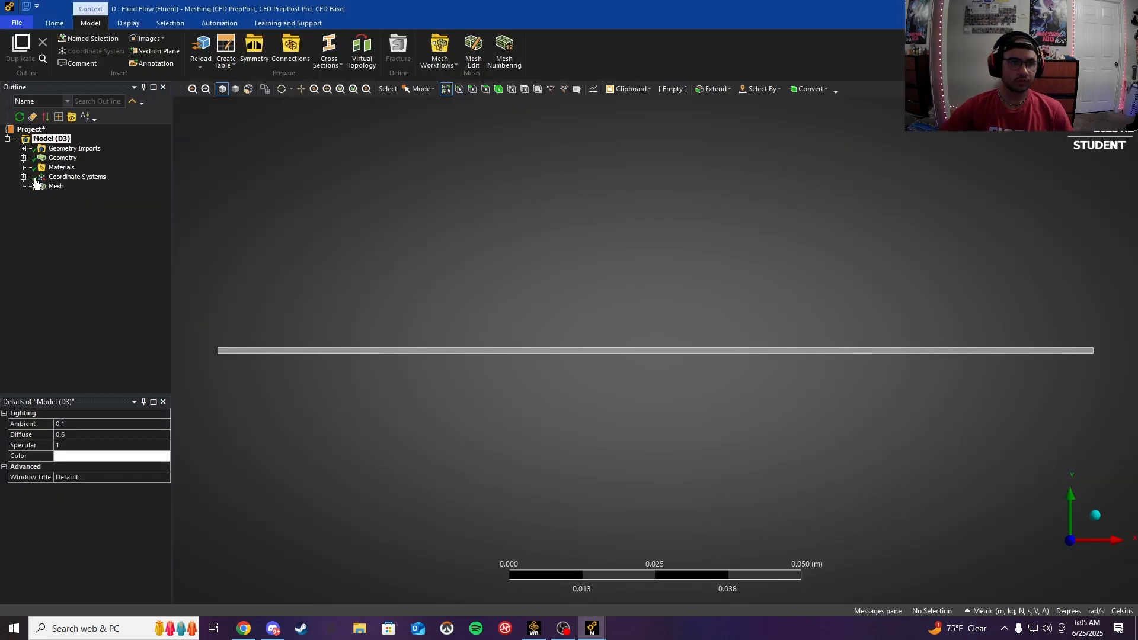
Step: Insert a Quadrilateral Dominant mesh method scoped to the channel surface body and generate the mesh
right_click(57, 187)
mouse_move(68, 193)
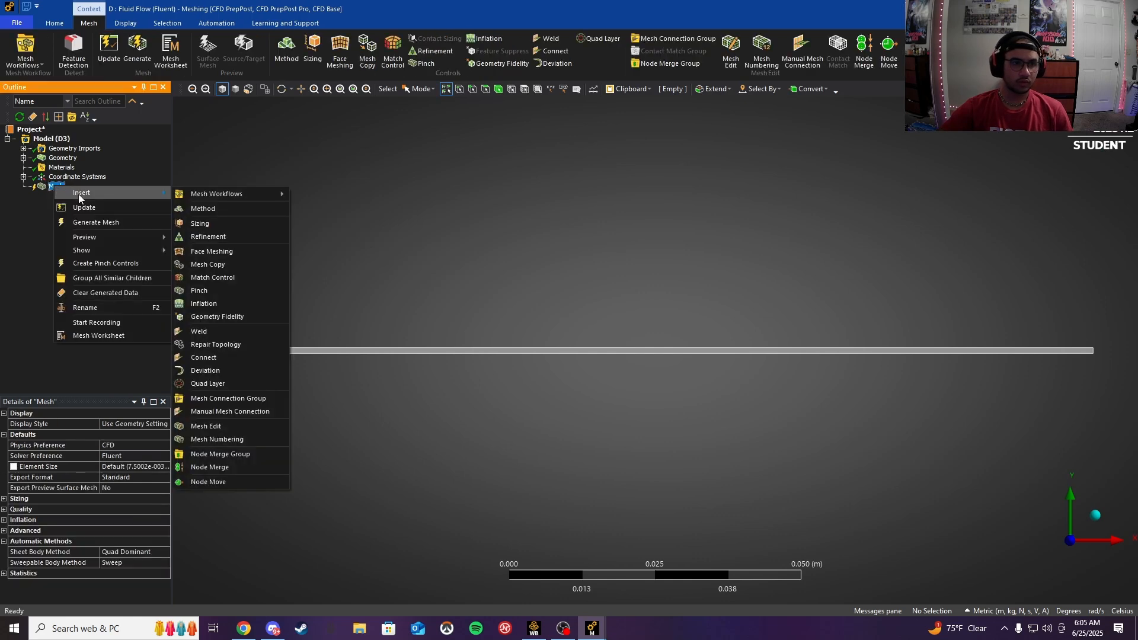
left_click(214, 208)
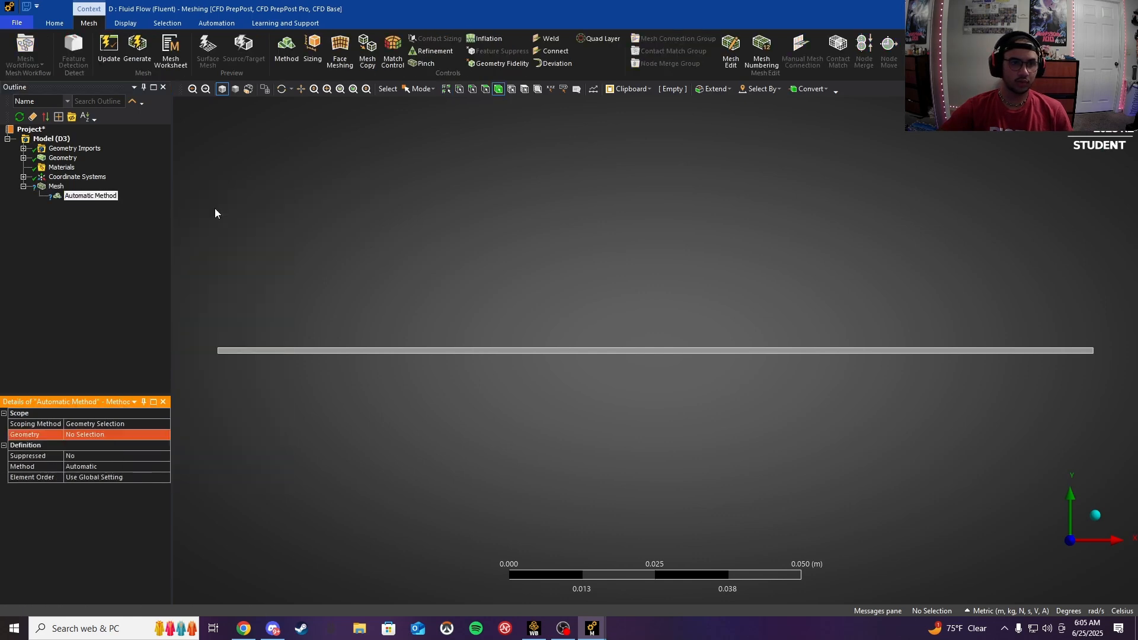
left_click(226, 352)
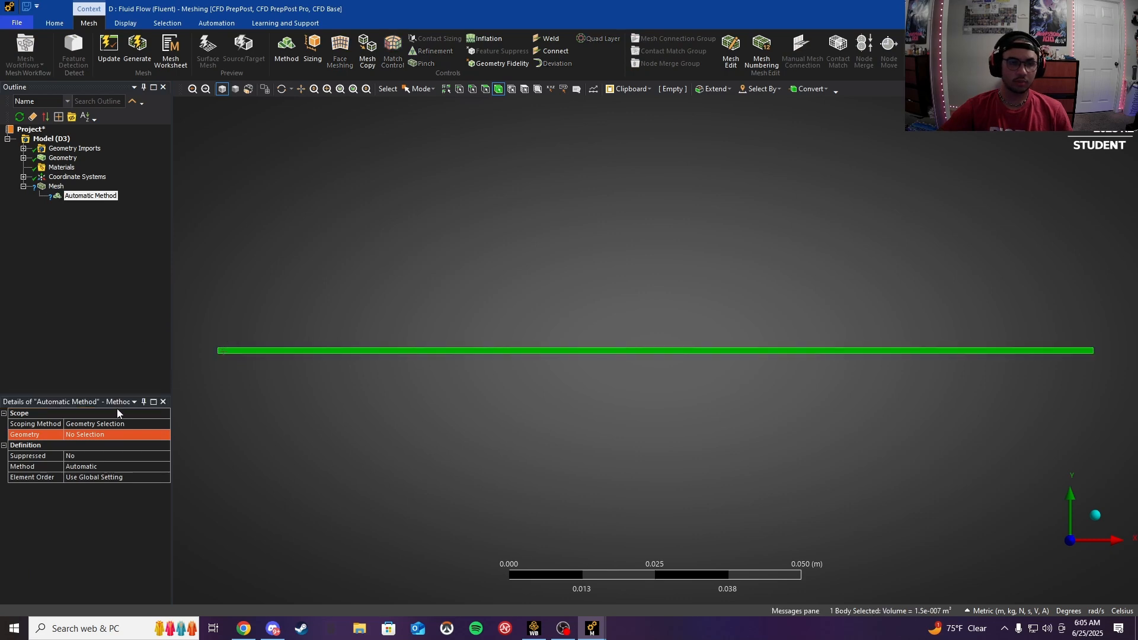
left_click(108, 436)
left_click(107, 437)
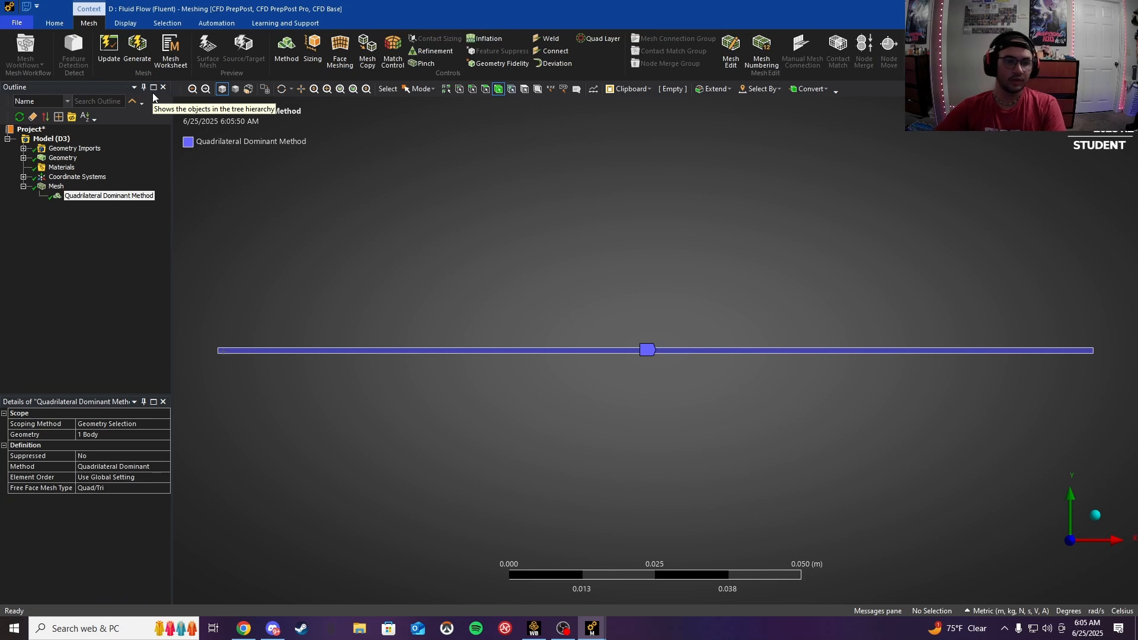
Step: Insert an edge sizing control on the mesh, scoped to the channel's two short vertical end edges
right_click(56, 188)
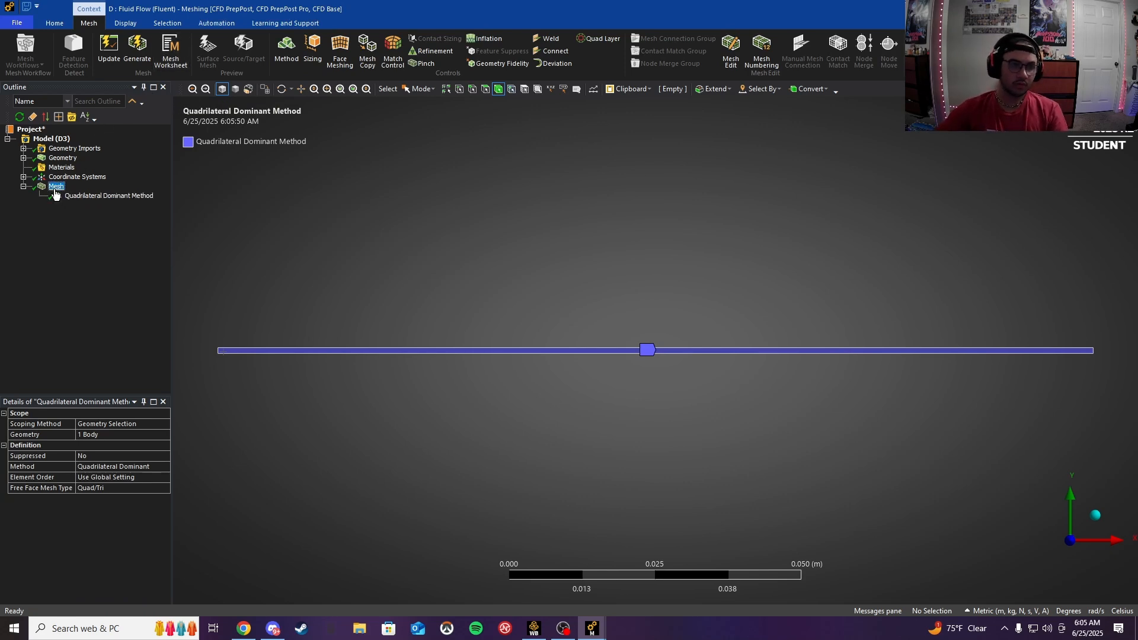
mouse_move(81, 194)
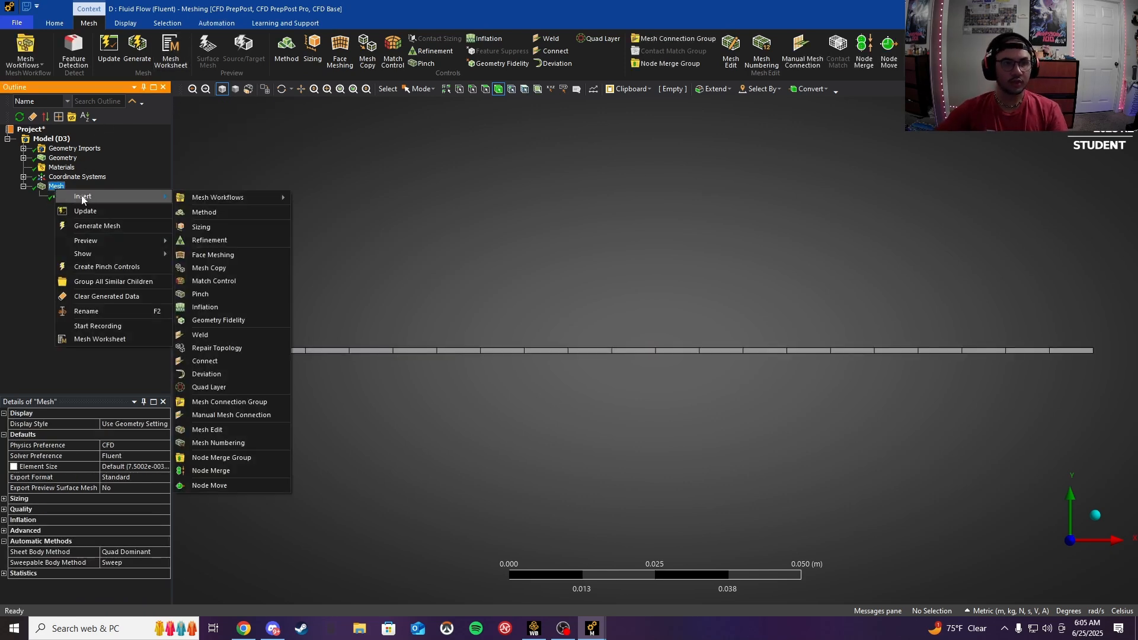
left_click(193, 225)
scroll(219, 344, "down", 1)
scroll(225, 355, "up", 2)
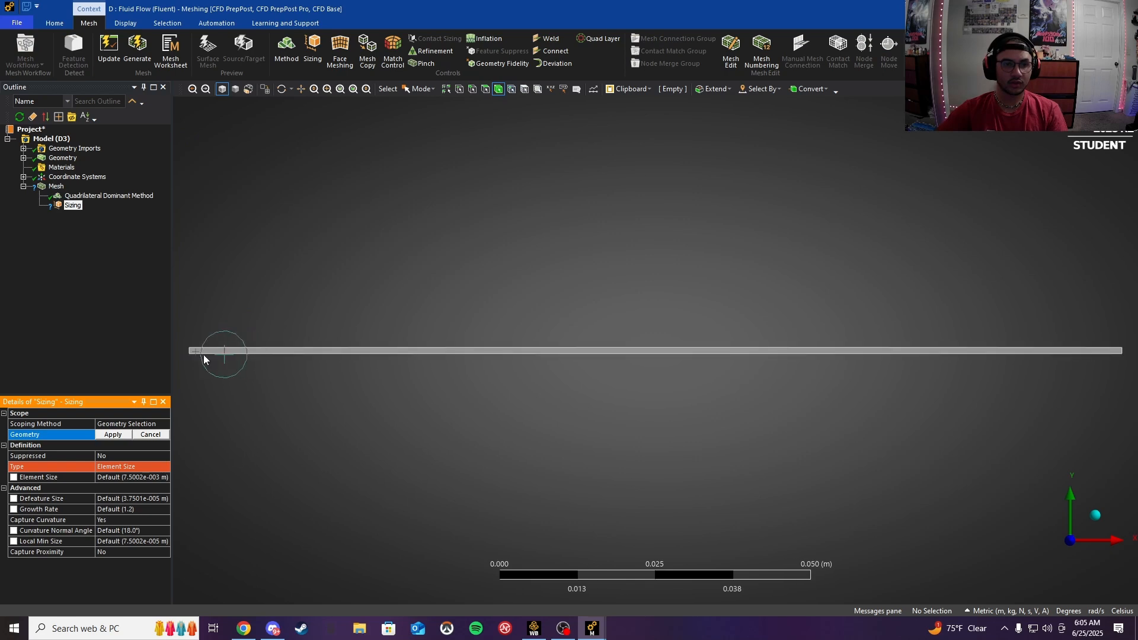
left_click(472, 89)
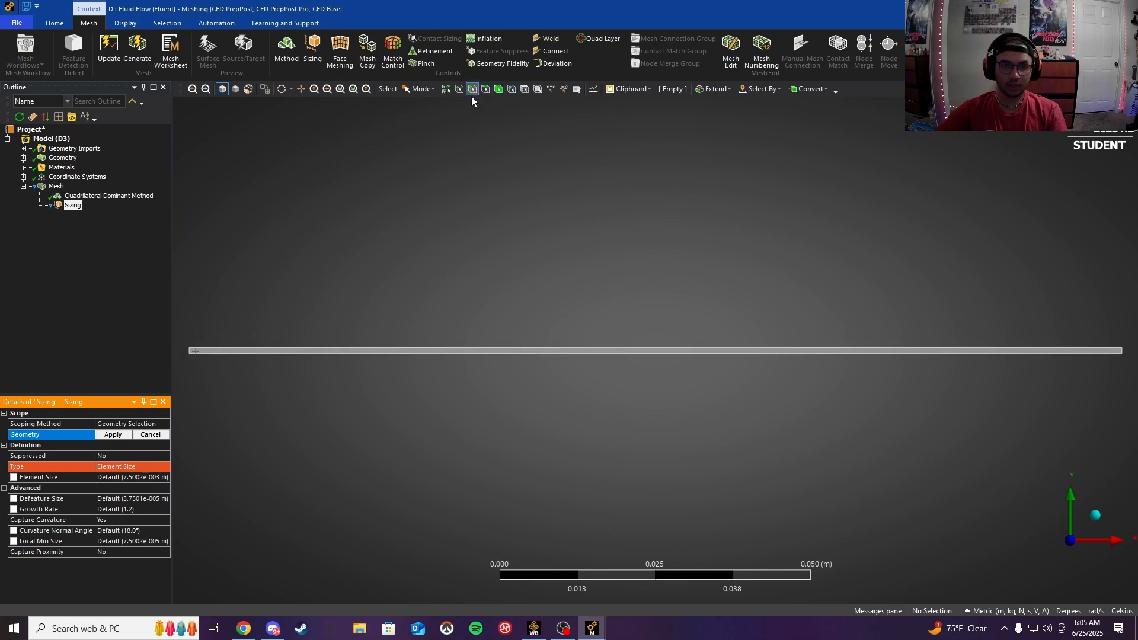
left_click(191, 350)
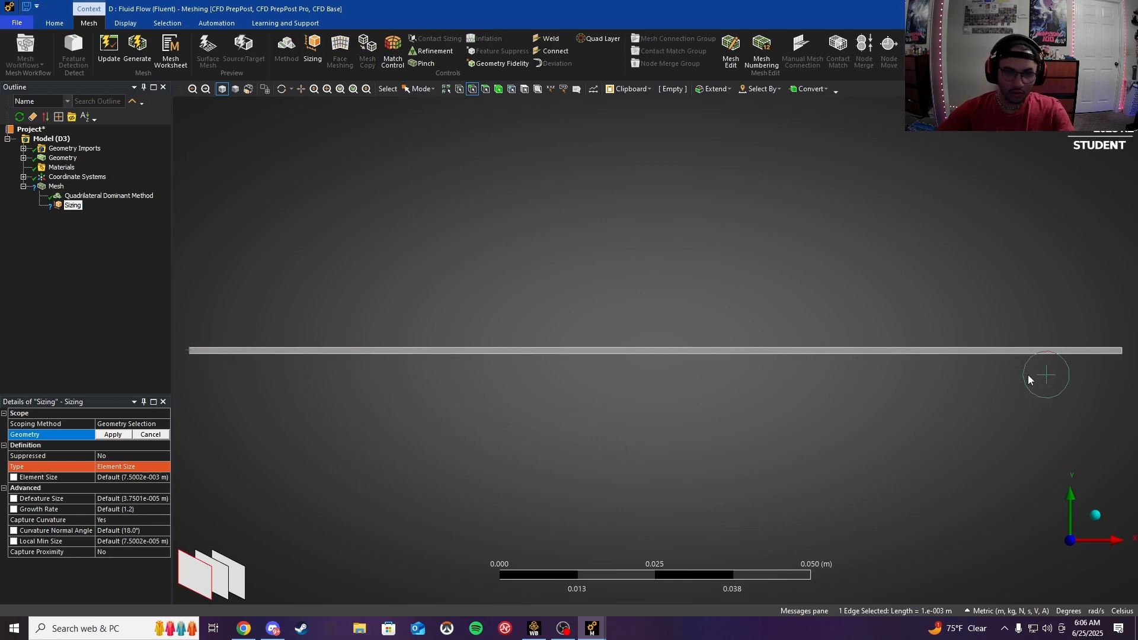
left_click(1122, 355, "ctrl")
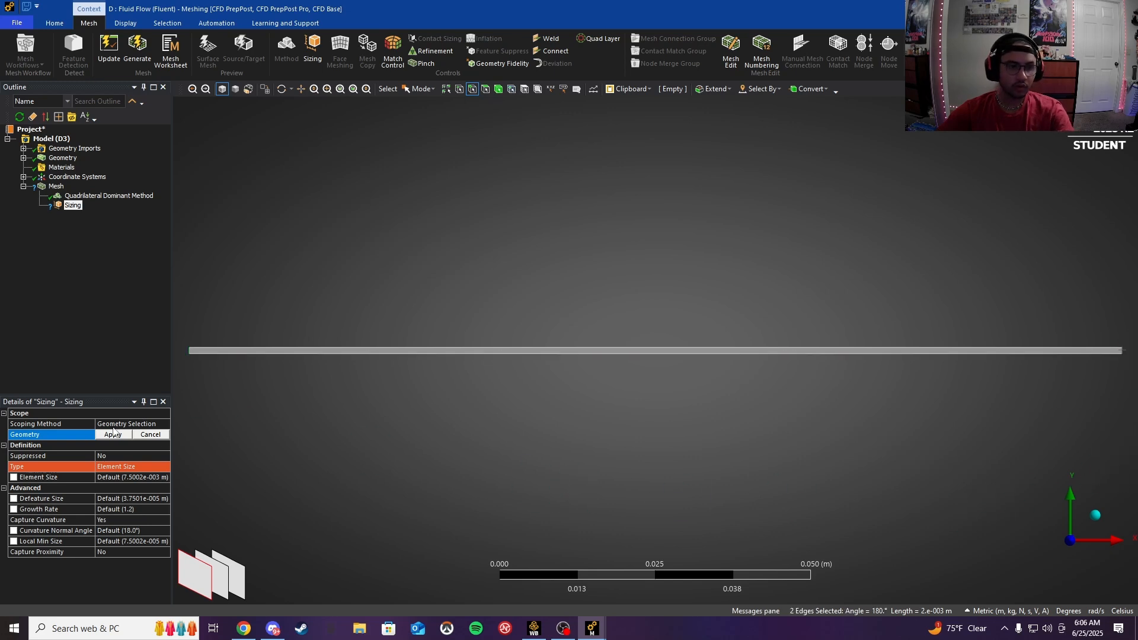
left_click(113, 435)
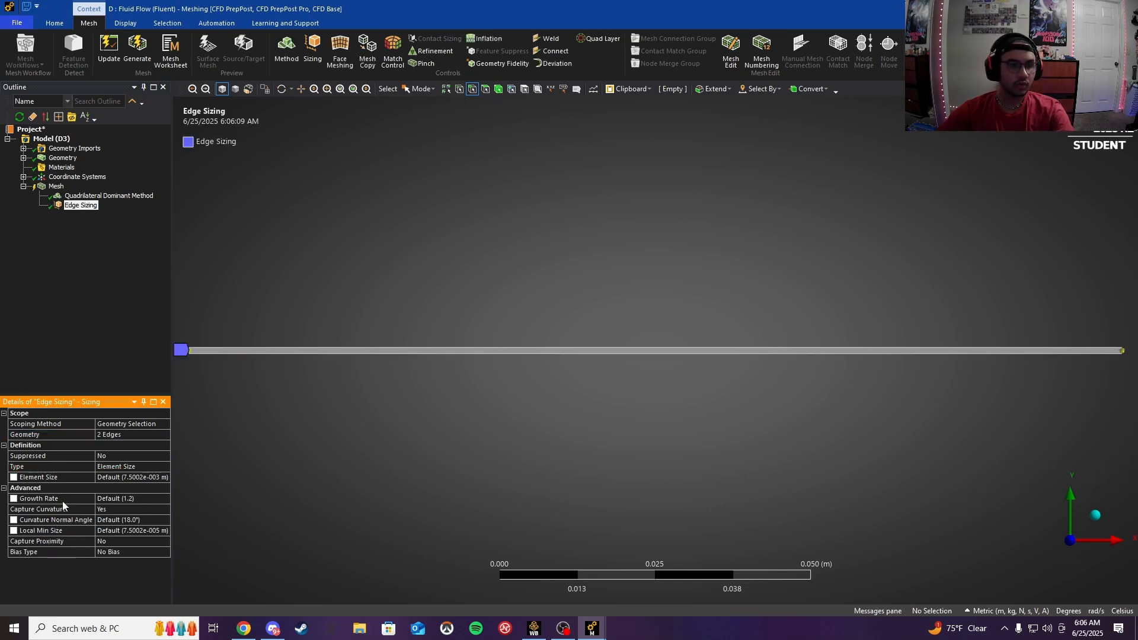
Step: Define the end-edge sizing by Number of Divisions and set it to 100 divisions
left_click(159, 468)
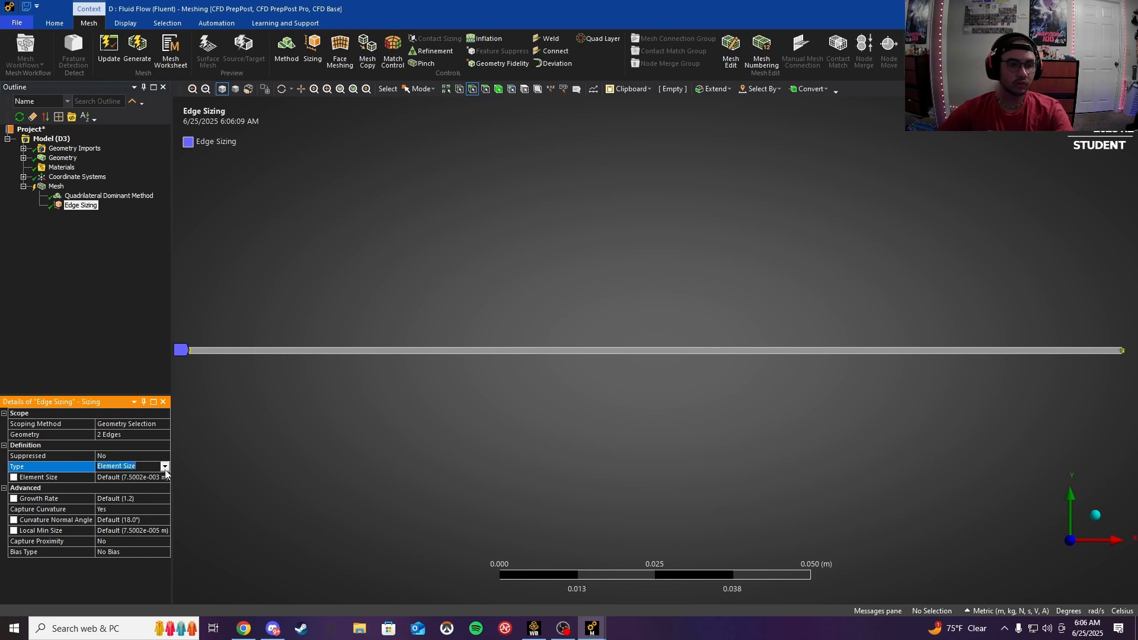
left_click(165, 468)
left_click(136, 484)
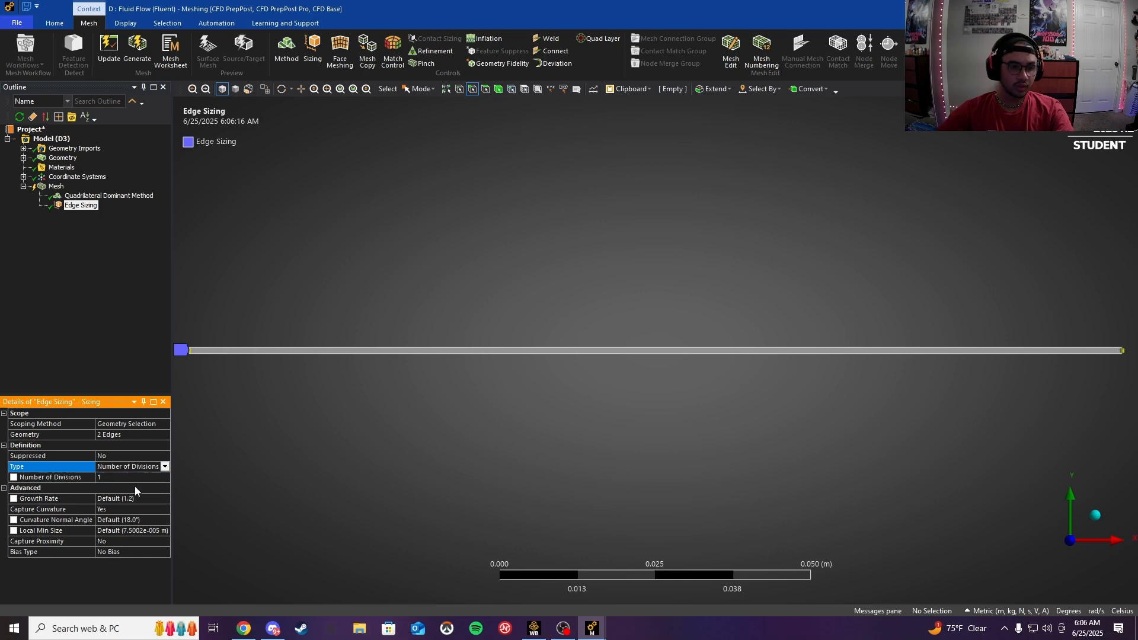
left_click(113, 477)
type("100")
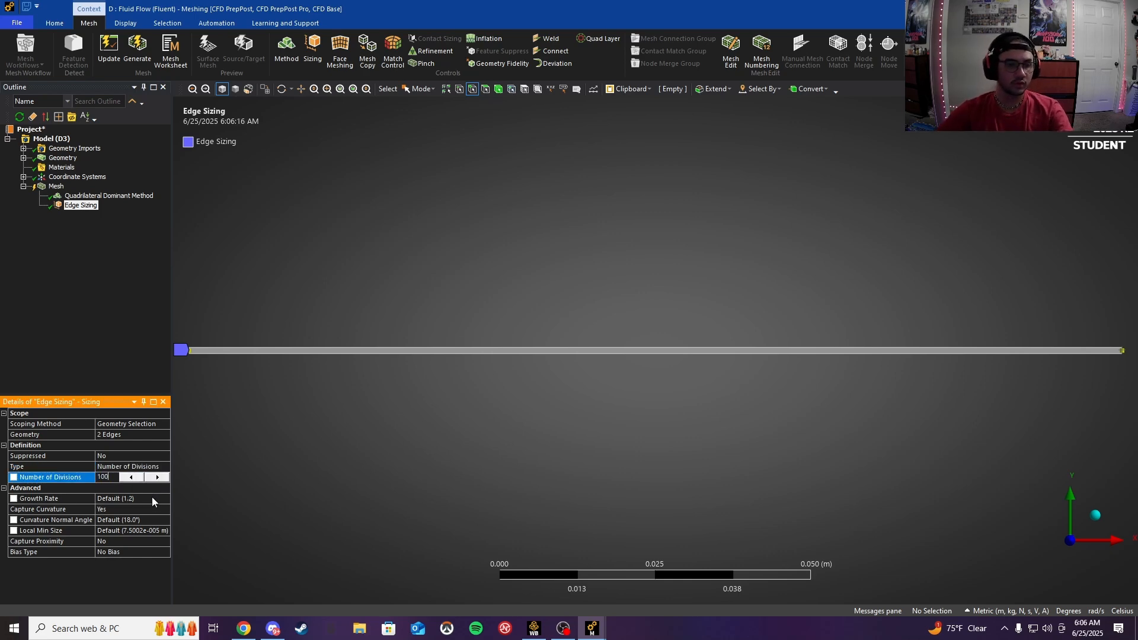
Step: Set the end-edge sizing to Capture Curvature No and Hard behavior, and generate and display the mesh
left_click(165, 512)
left_click(167, 512)
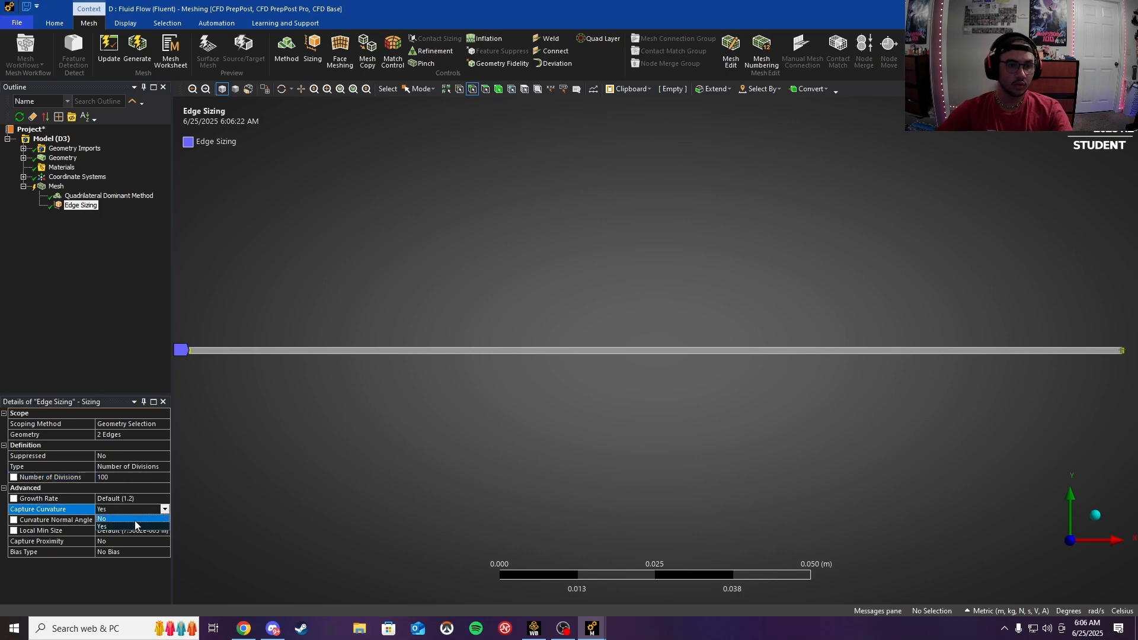
left_click(133, 524)
left_click(156, 499)
left_click(164, 499)
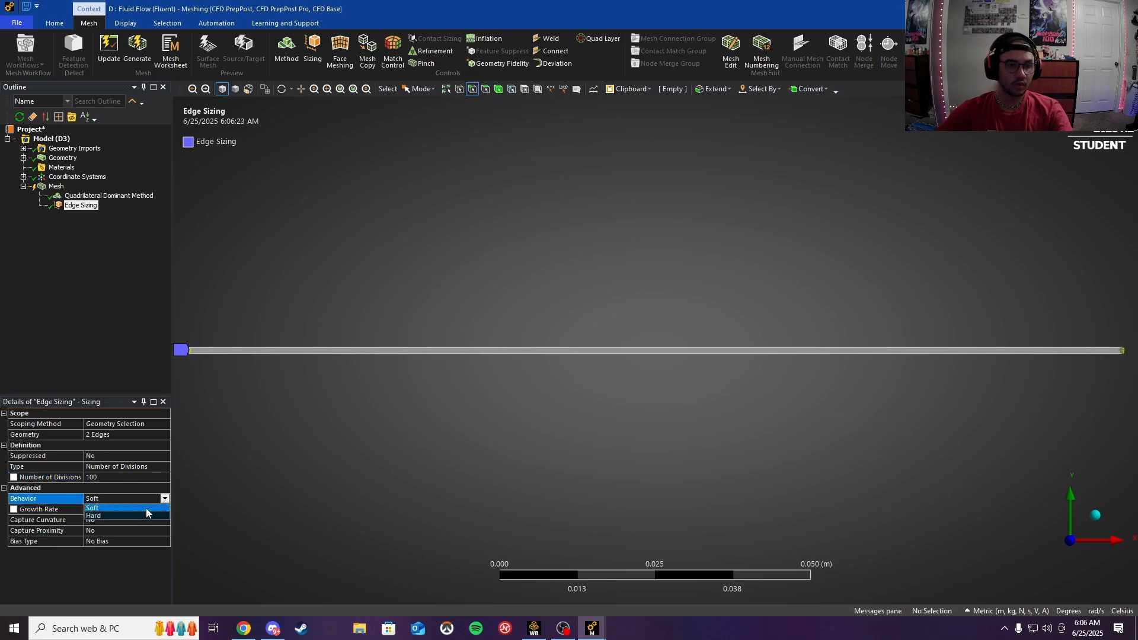
left_click(135, 518)
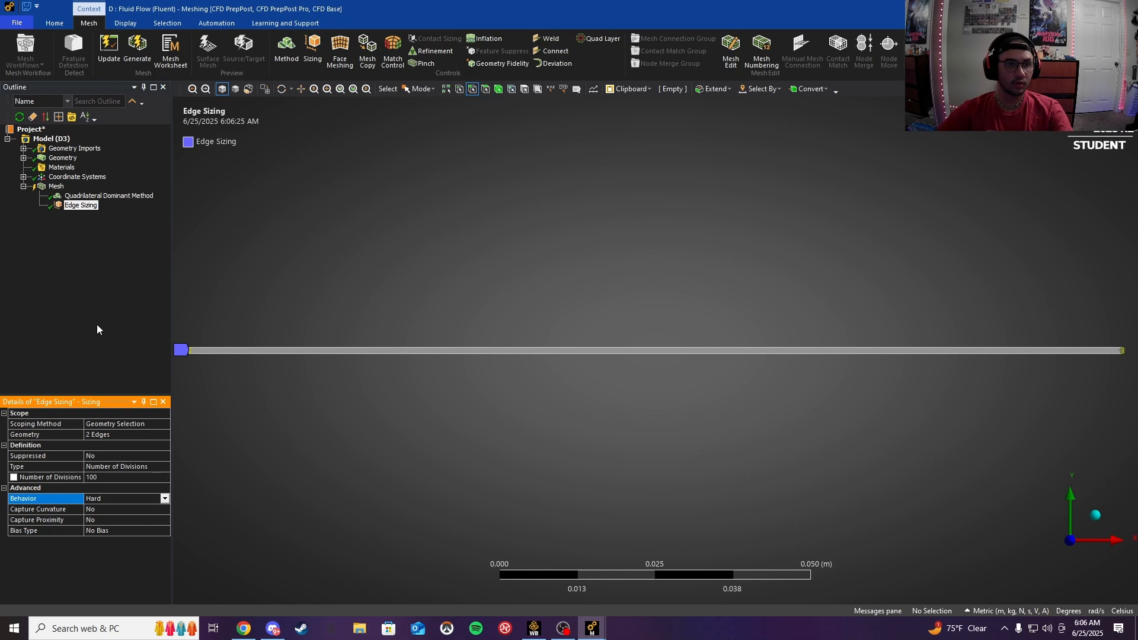
left_click(138, 55)
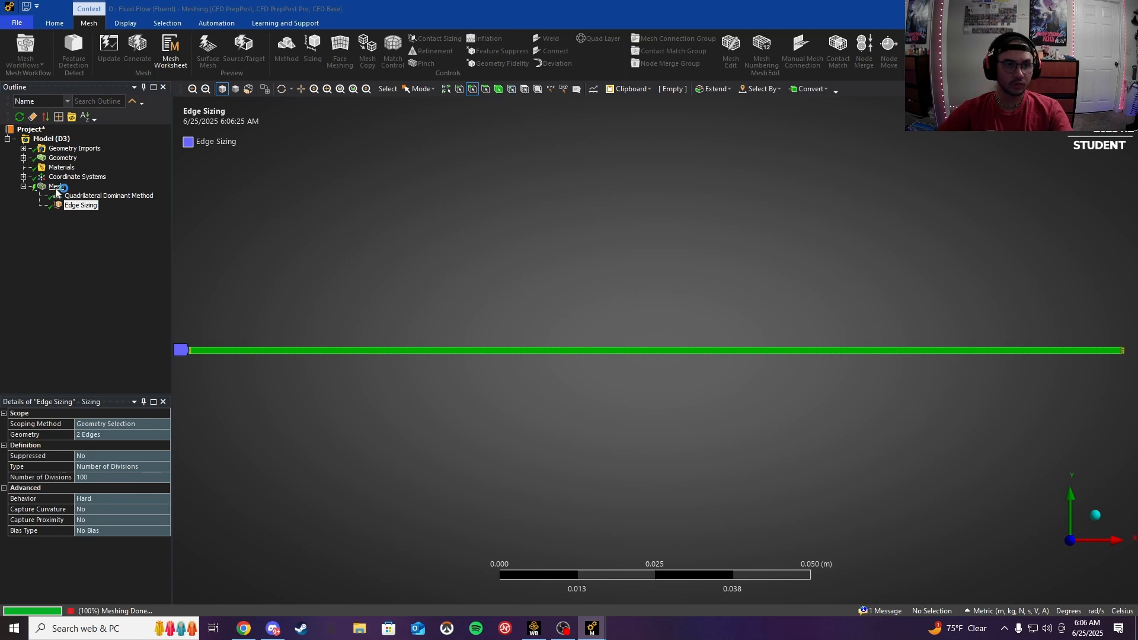
left_click(55, 188)
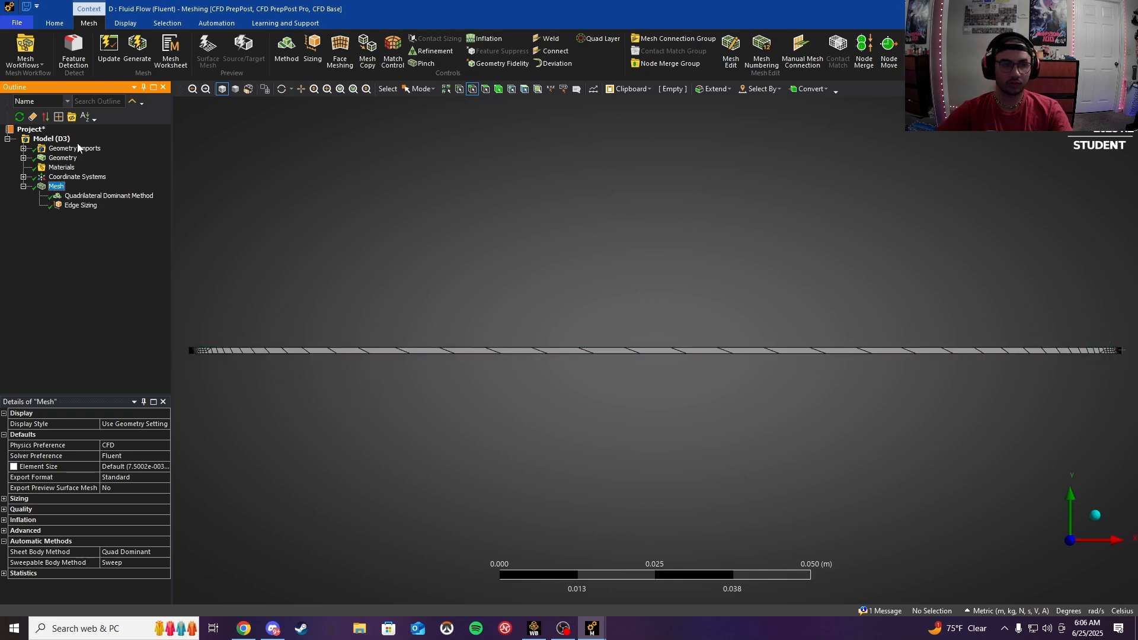
Step: Insert a second edge sizing control scoped to the channel's two long horizontal edges
right_click(57, 187)
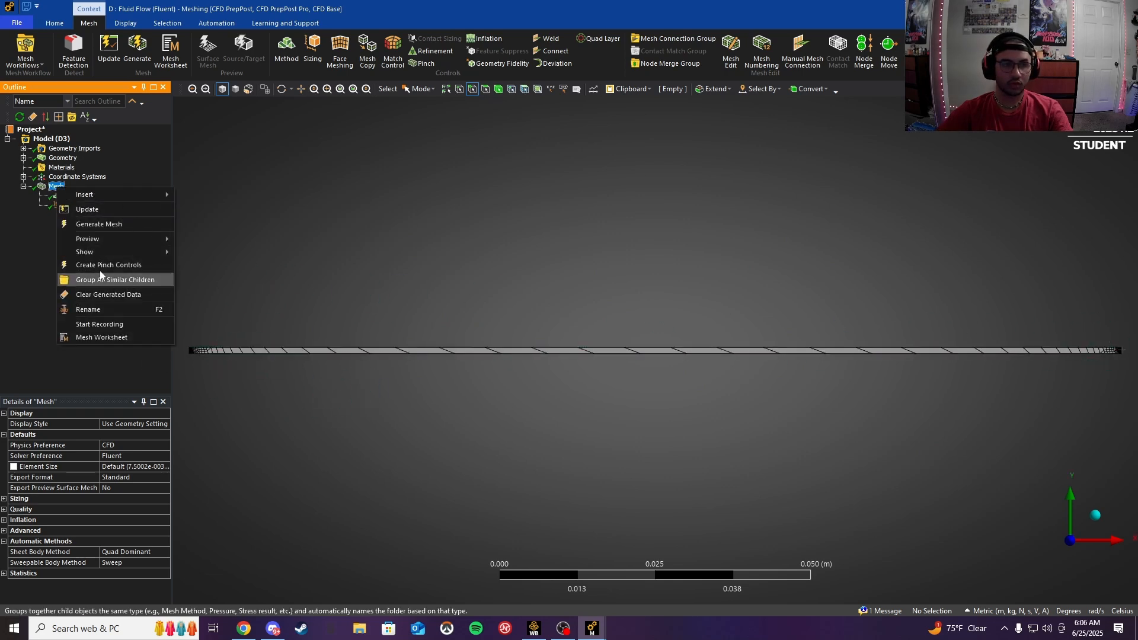
mouse_move(108, 195)
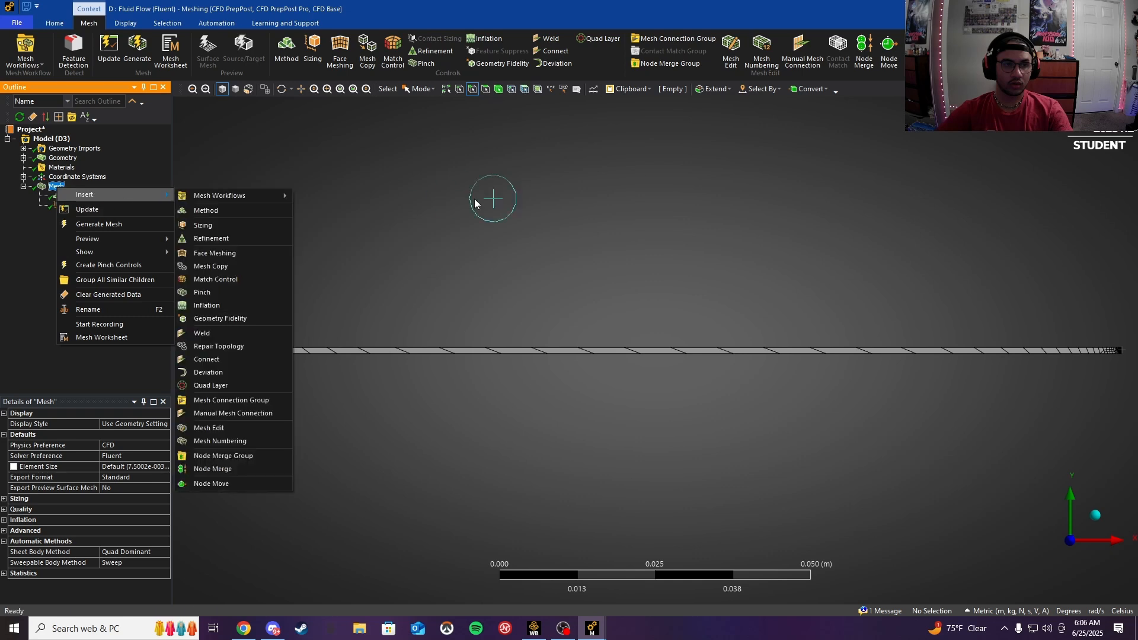
left_click(219, 225)
left_click(490, 346)
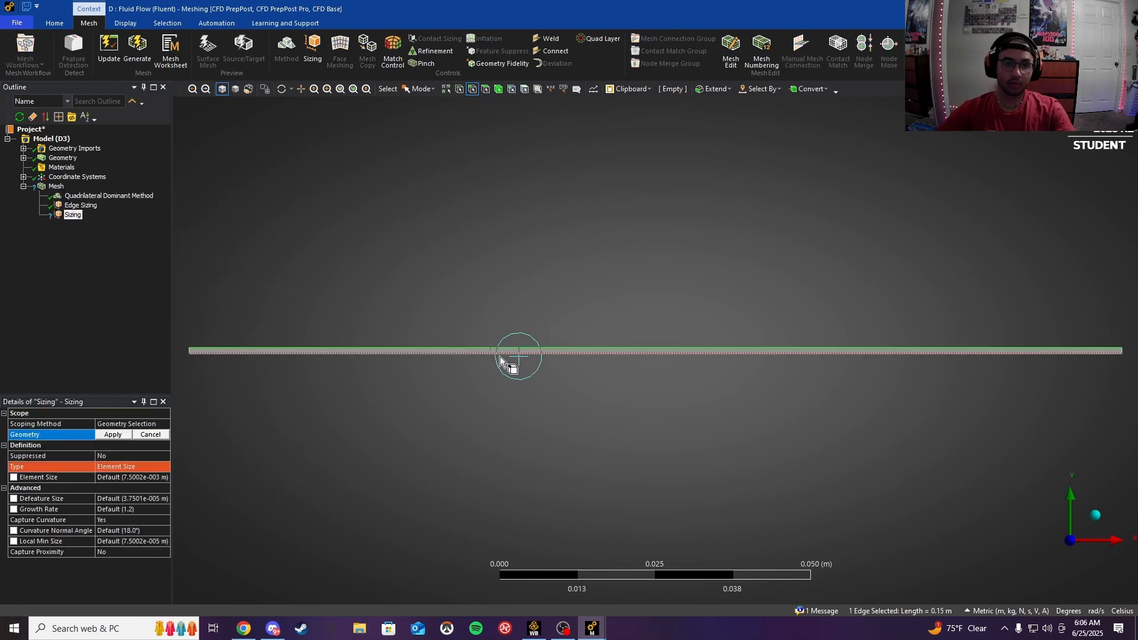
left_click(500, 357, "ctrl")
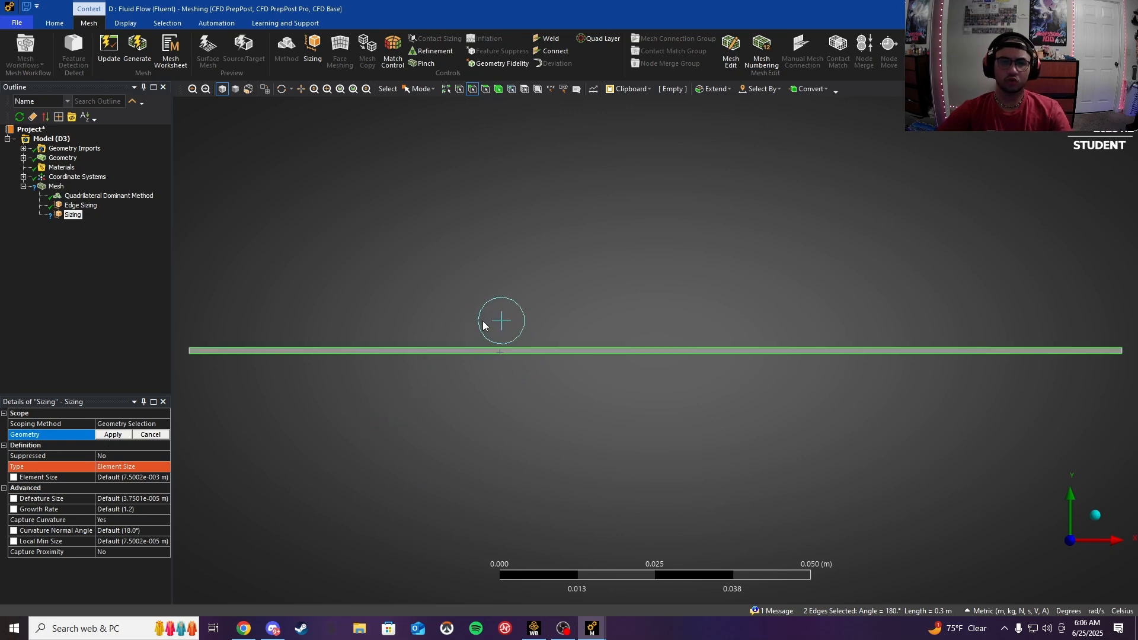
left_click(113, 435)
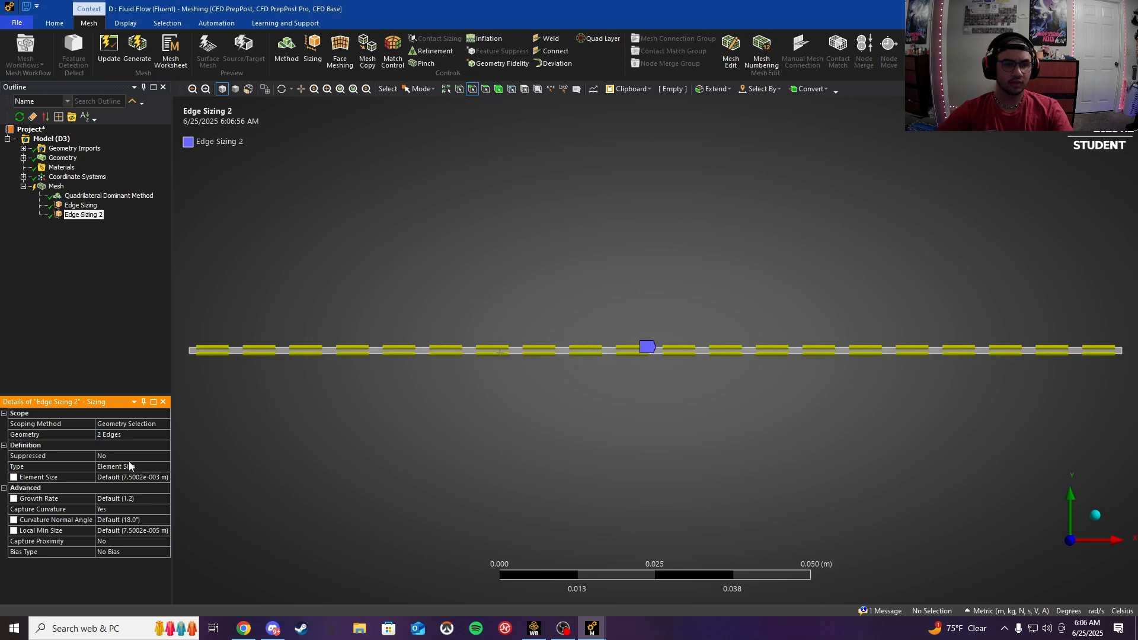
Step: Define the long-edge sizing by Number of Divisions and set it to 300 divisions
left_click(158, 471)
left_click(164, 467)
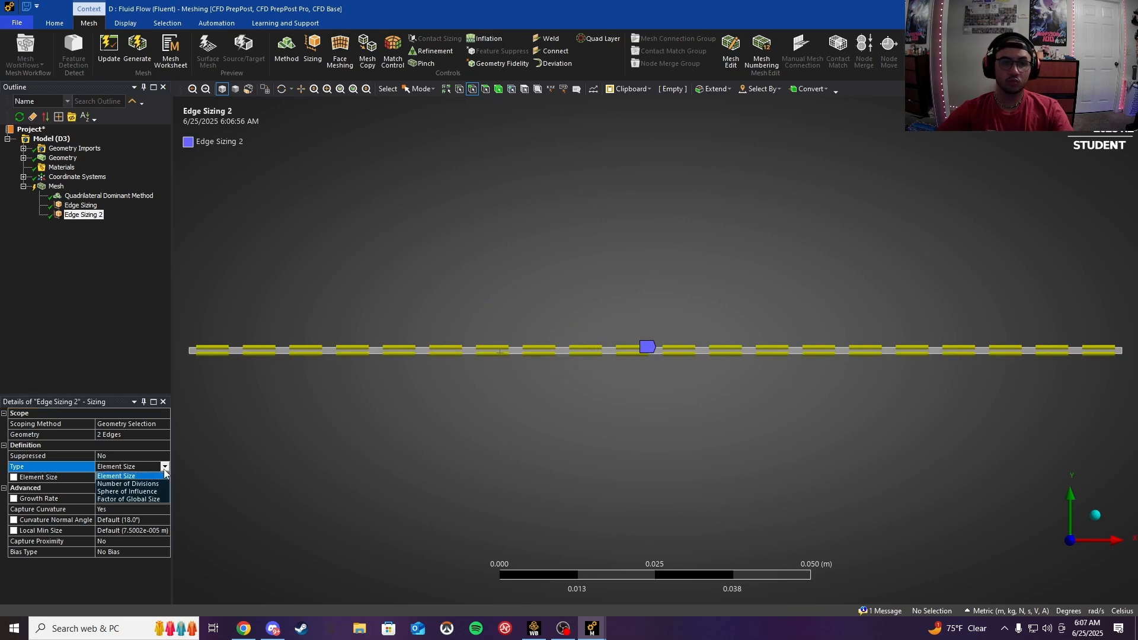
left_click(146, 488)
left_click(116, 476)
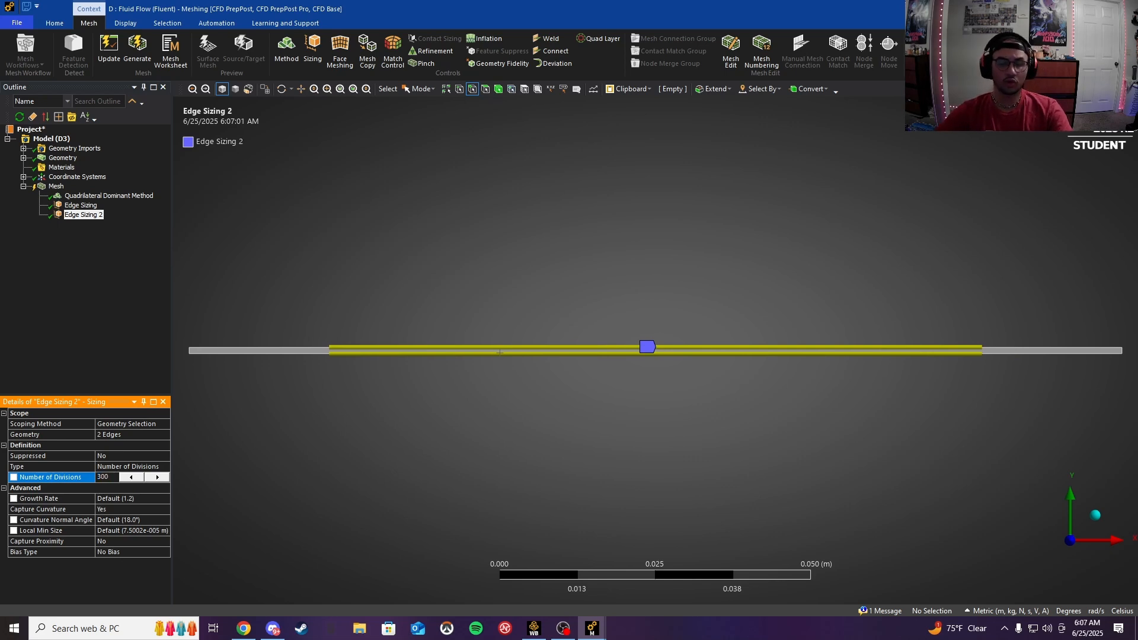
Step: Set the long-edge sizing to Capture Curvature No and Hard behavior, and regenerate the mesh
left_click(159, 511)
left_click(164, 509)
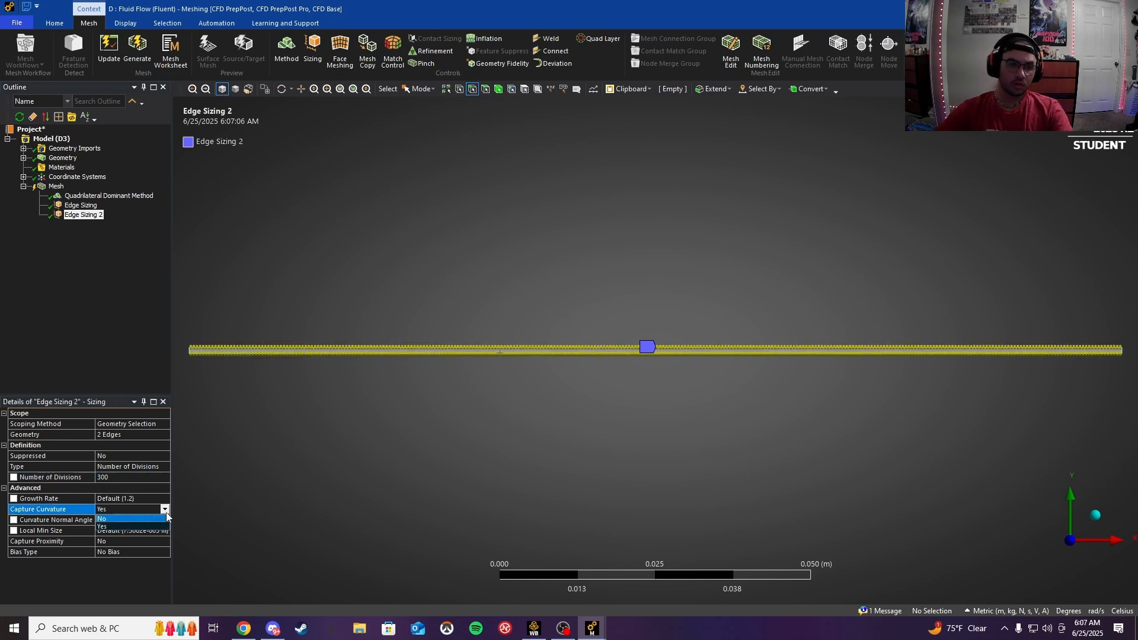
left_click(153, 520)
left_click(160, 499)
left_click(165, 498)
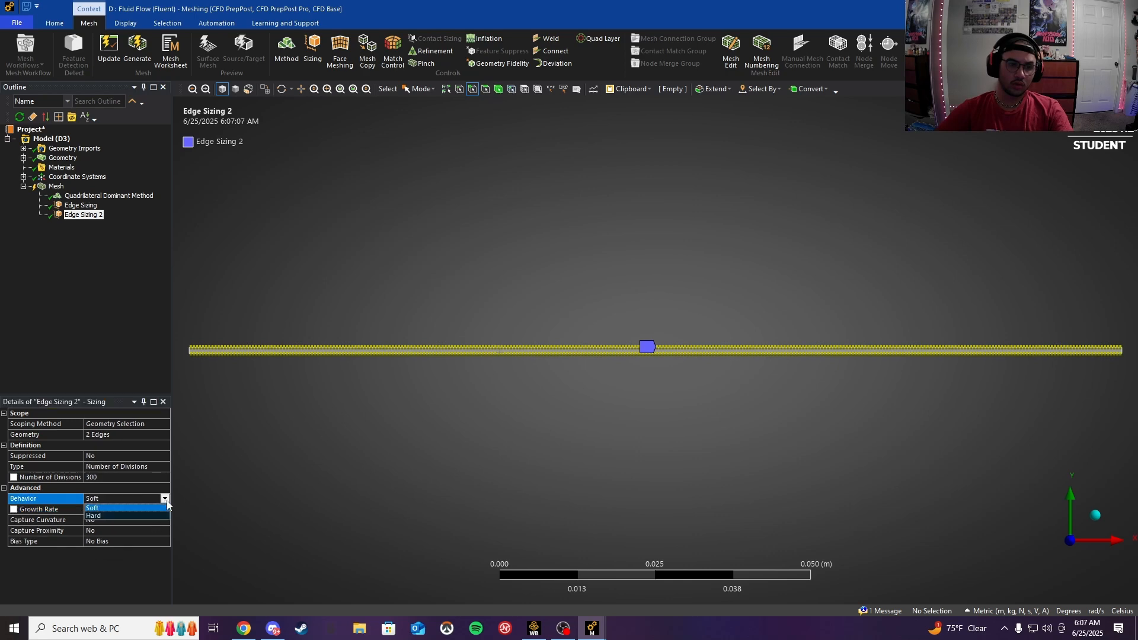
left_click(153, 520)
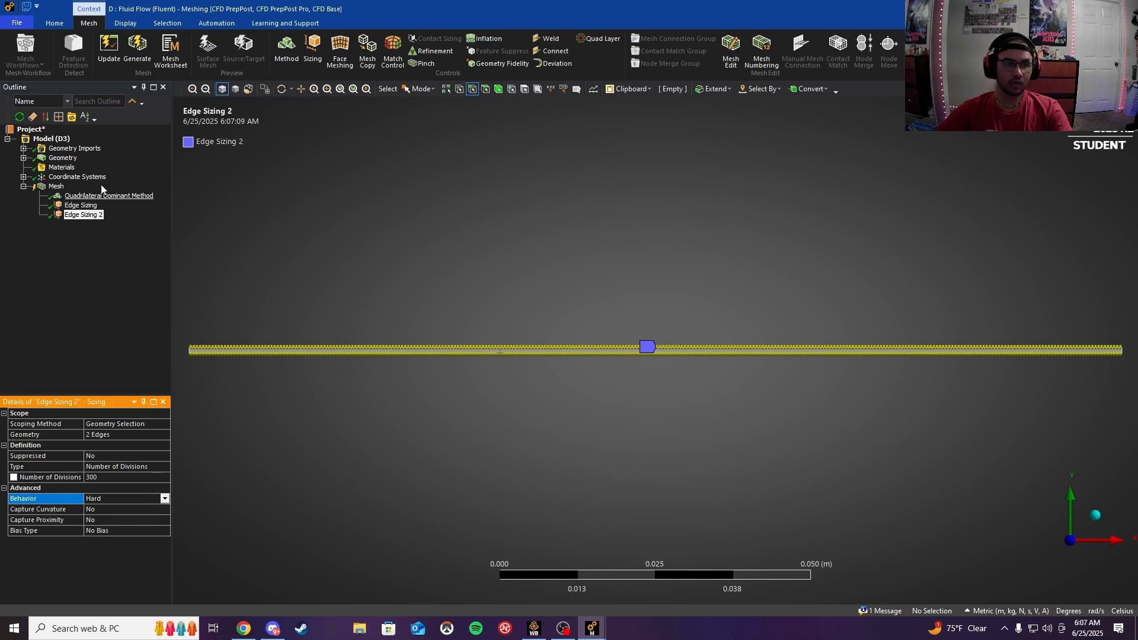
left_click(136, 48)
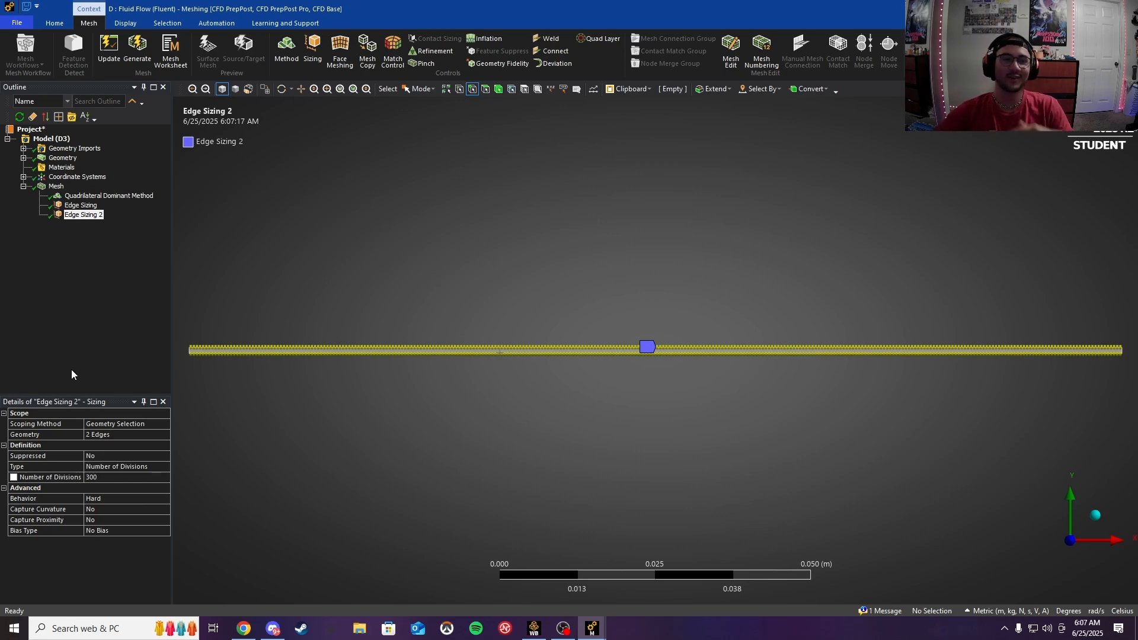
Step: Insert a Face Meshing control scoped to the channel's single face, and regenerate the mesh
right_click(55, 189)
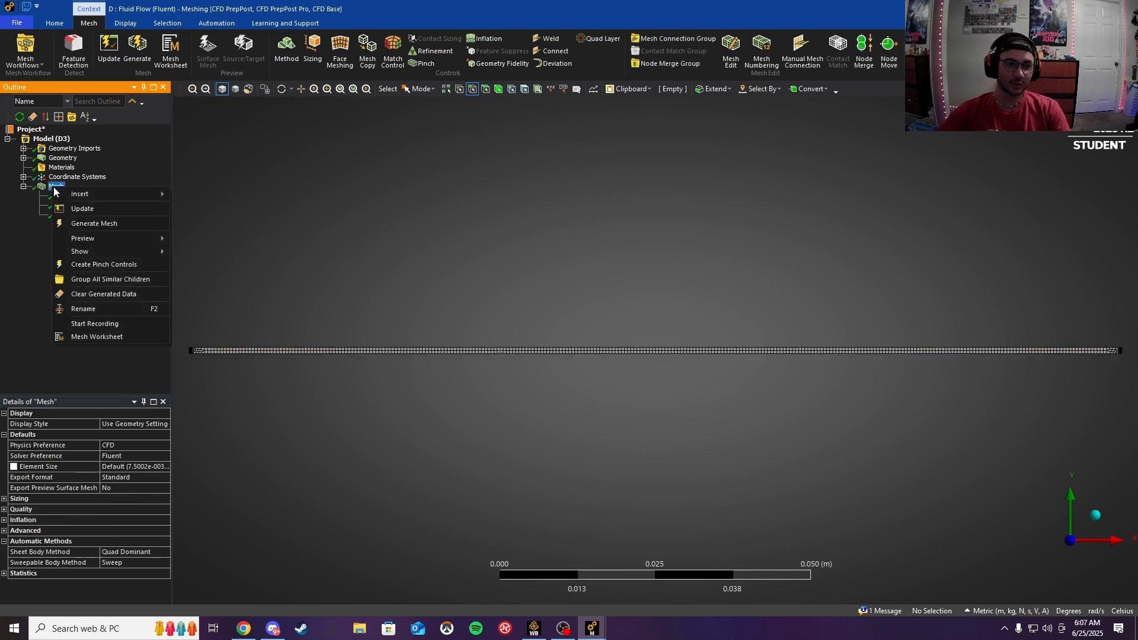
mouse_move(80, 199)
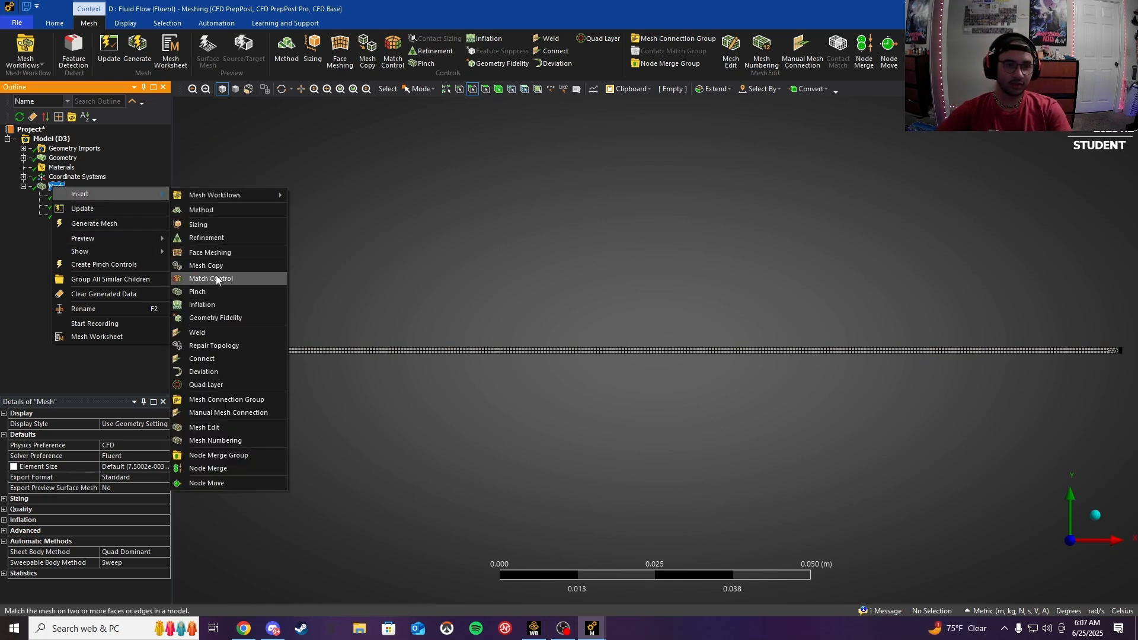
left_click(211, 253)
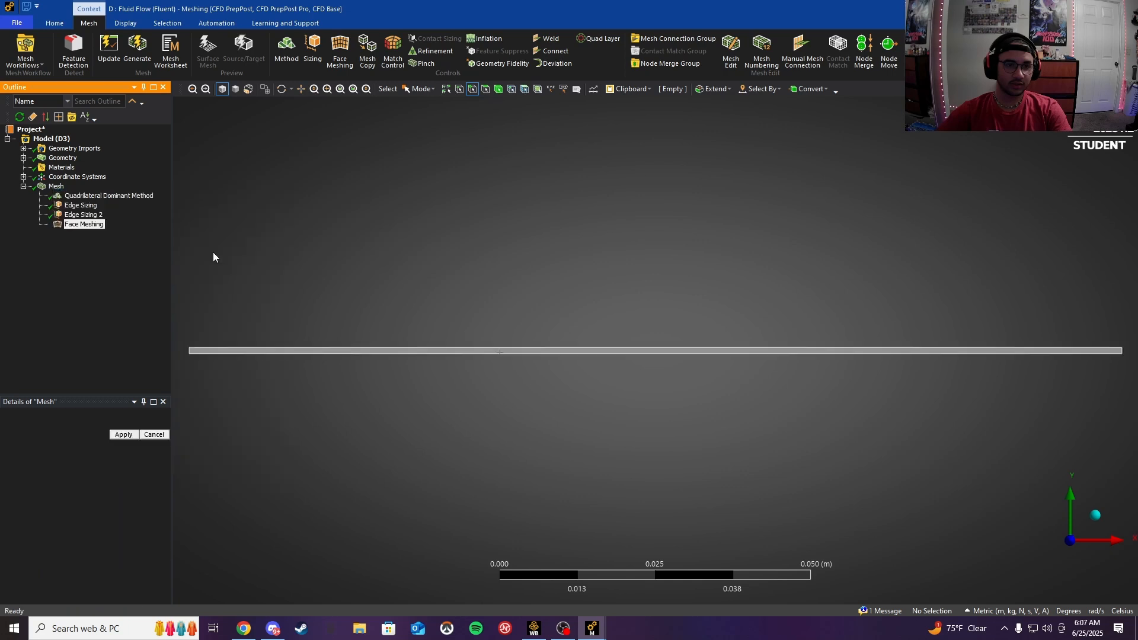
left_click(204, 351)
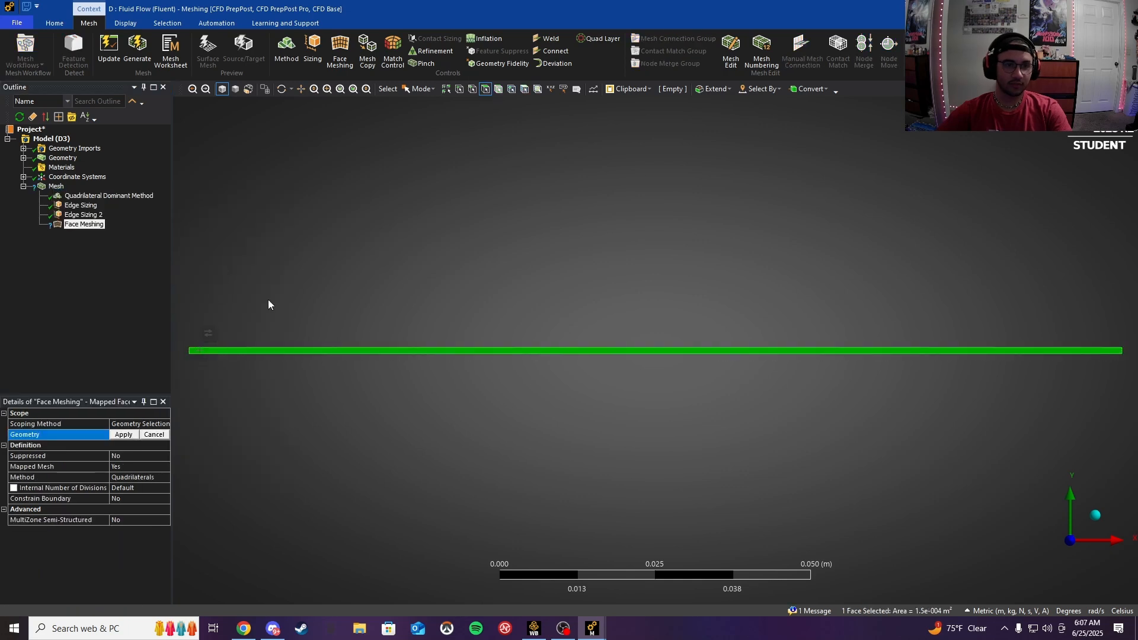
left_click(117, 437)
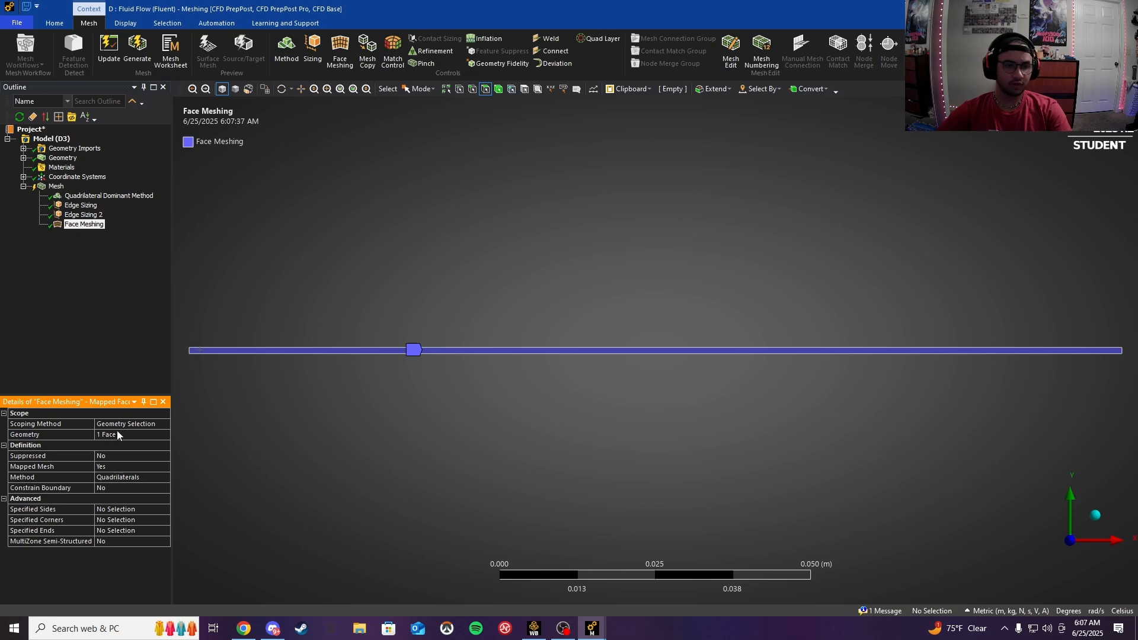
left_click(137, 48)
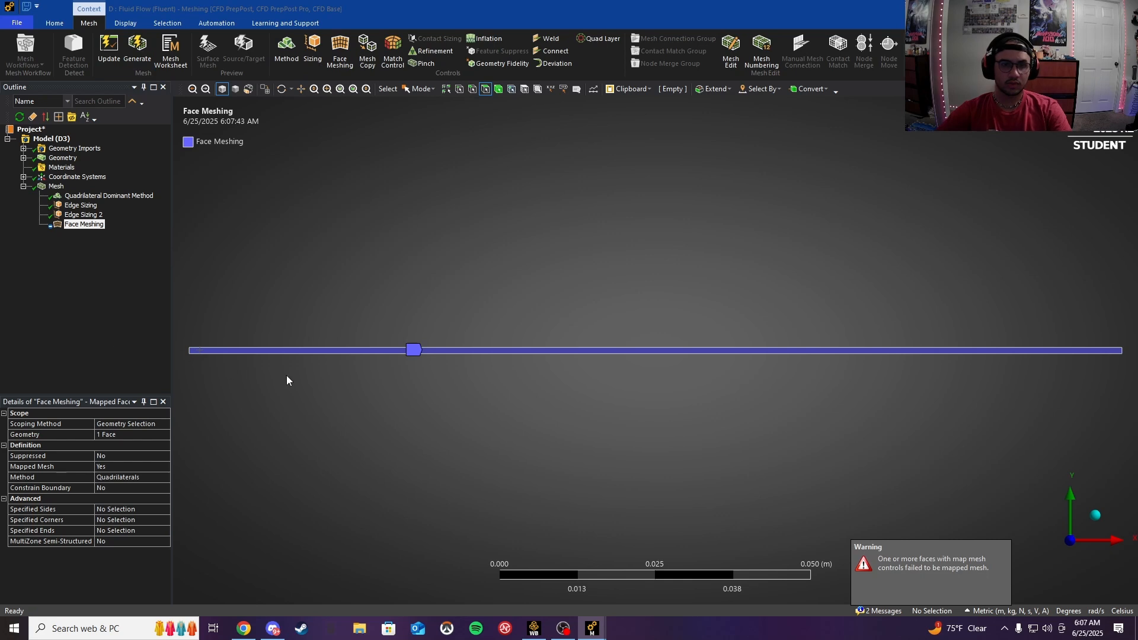
Step: Display the generated mesh and examine its element layout up close and along the full channel
left_click(43, 189)
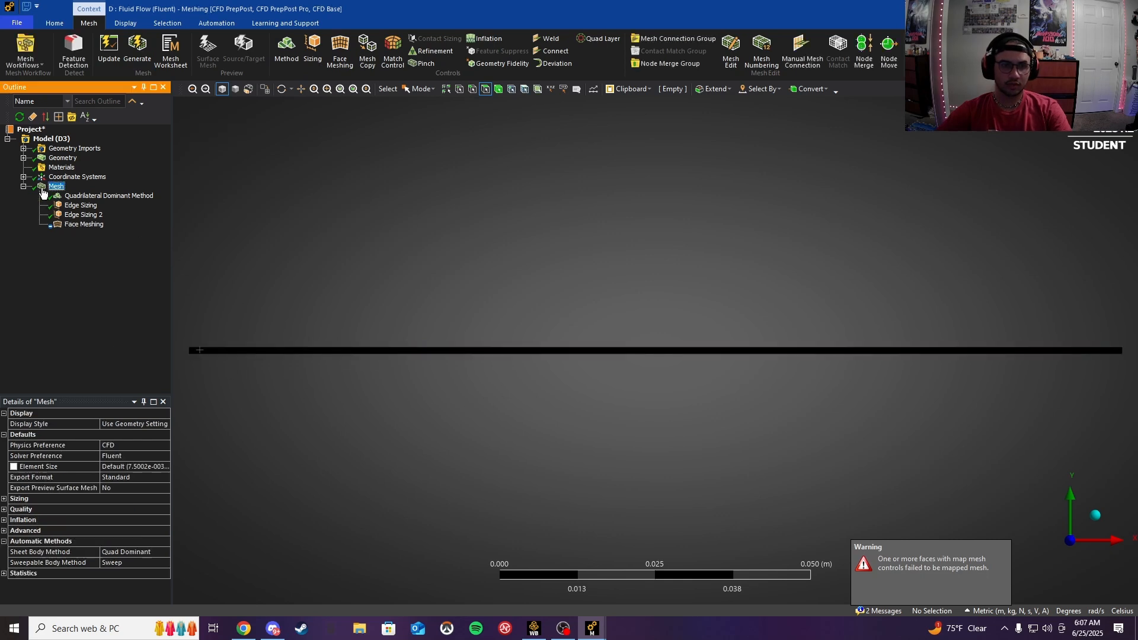
scroll(621, 351, "up", 5)
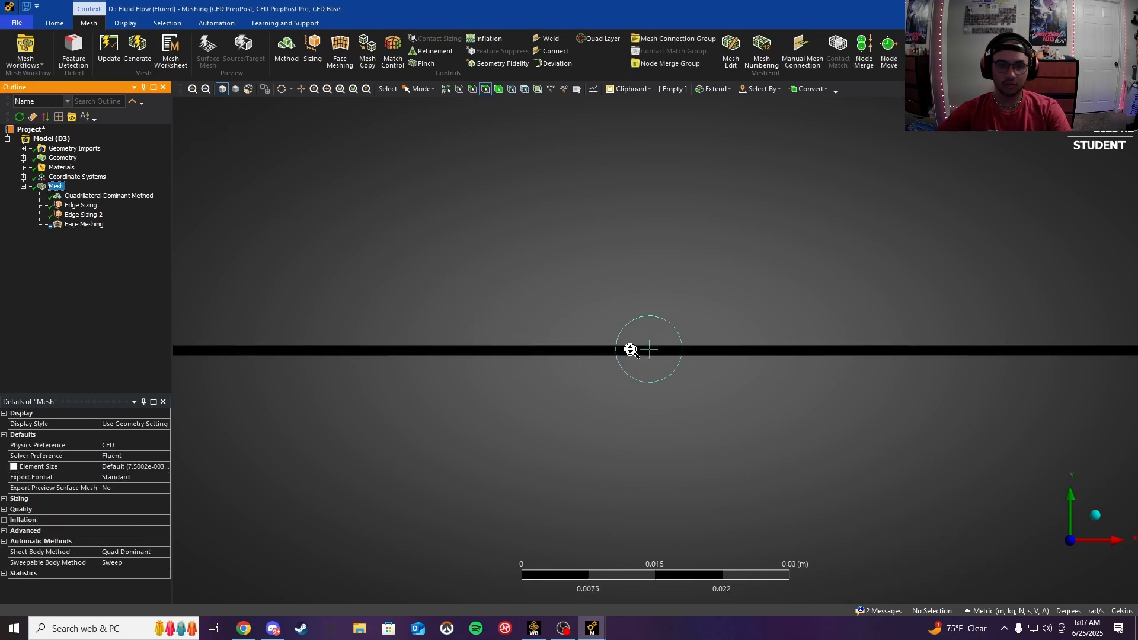
scroll(649, 358, "up", 7)
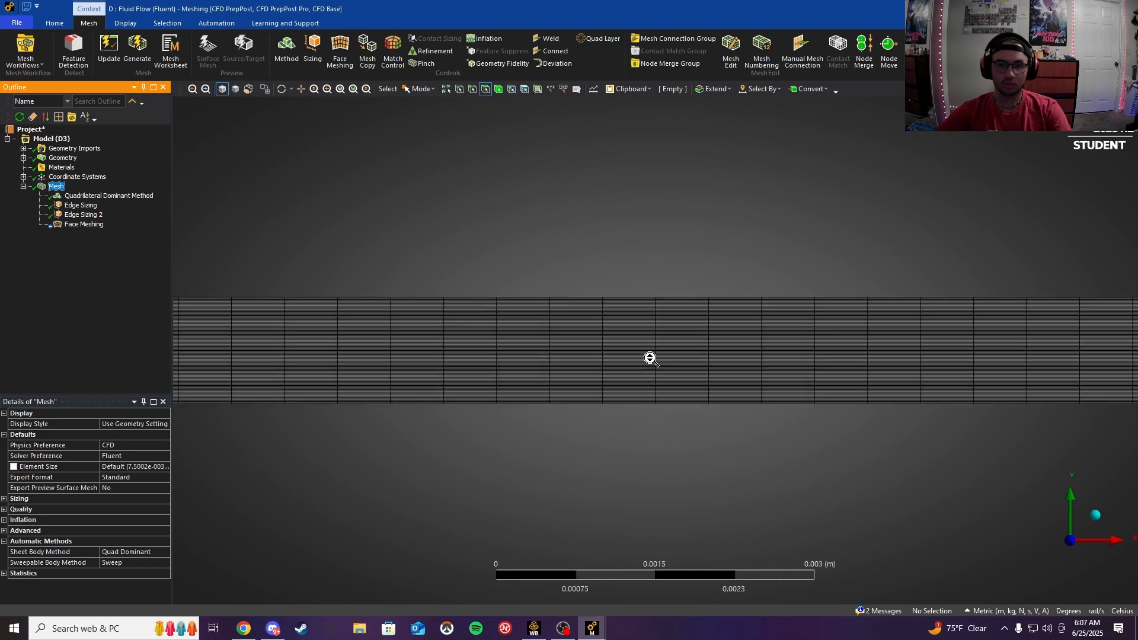
scroll(645, 355, "up", 3)
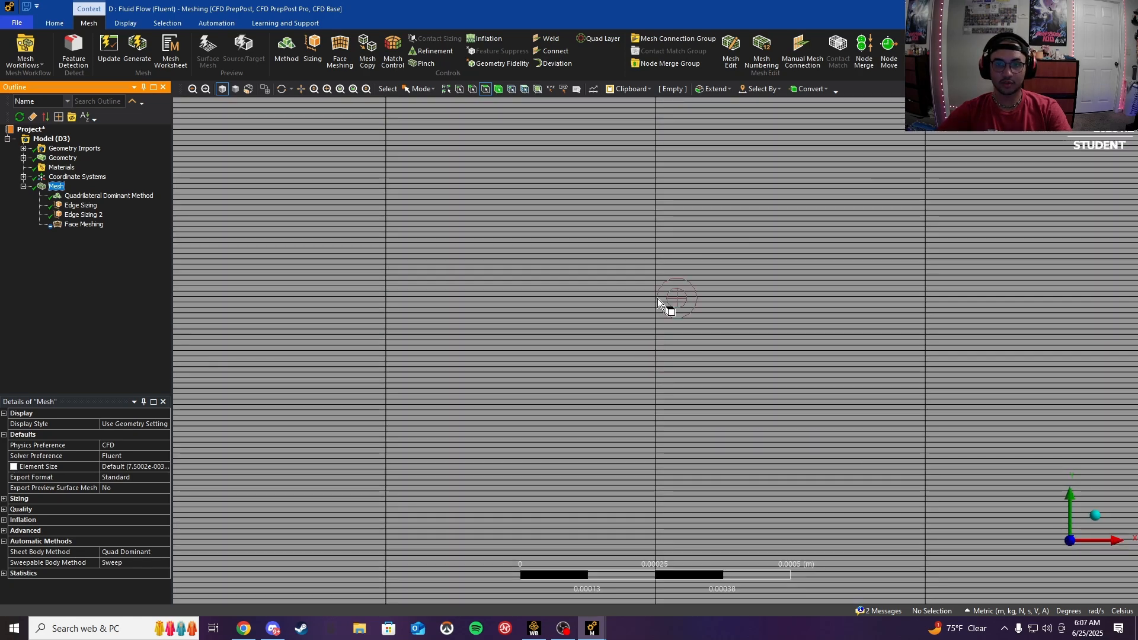
scroll(616, 392, "down", 6)
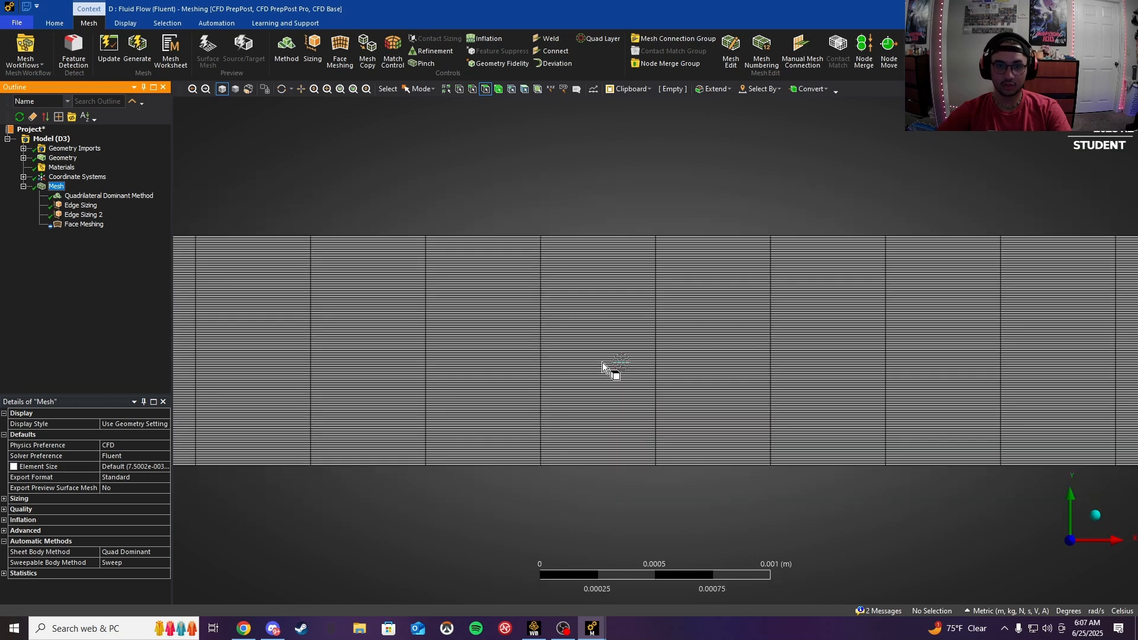
scroll(616, 344, "down", 10)
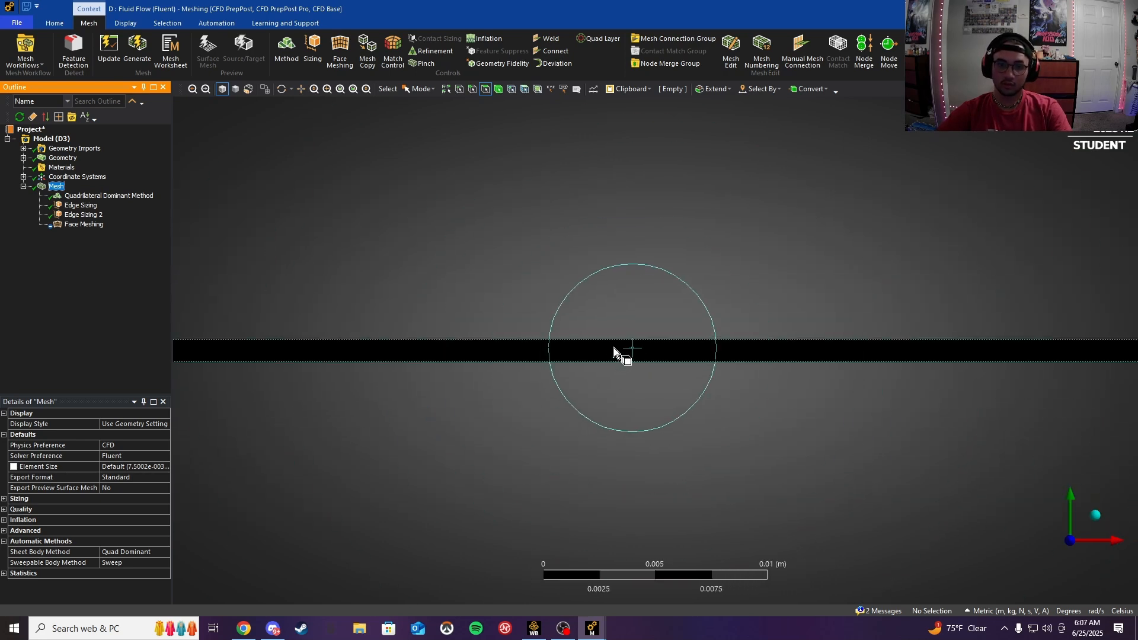
scroll(630, 361, "down", 2)
scroll(646, 338, "up", 2)
scroll(658, 338, "down", 2)
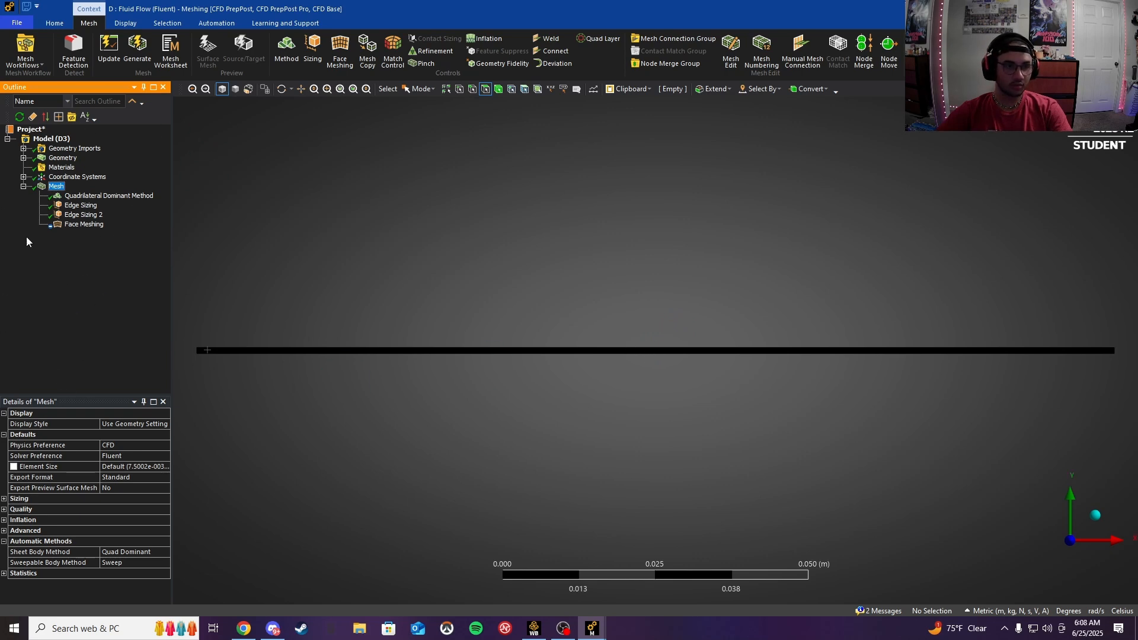
Step: Create a named selection called topwall from the channel's upper long edge
left_click(473, 89)
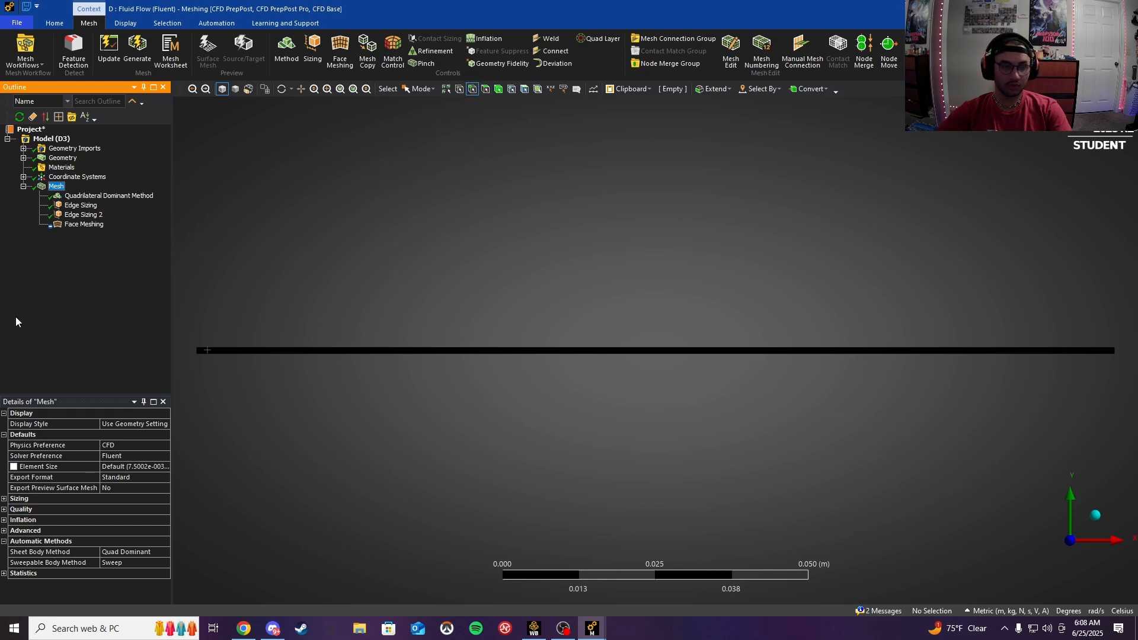
left_click(414, 348)
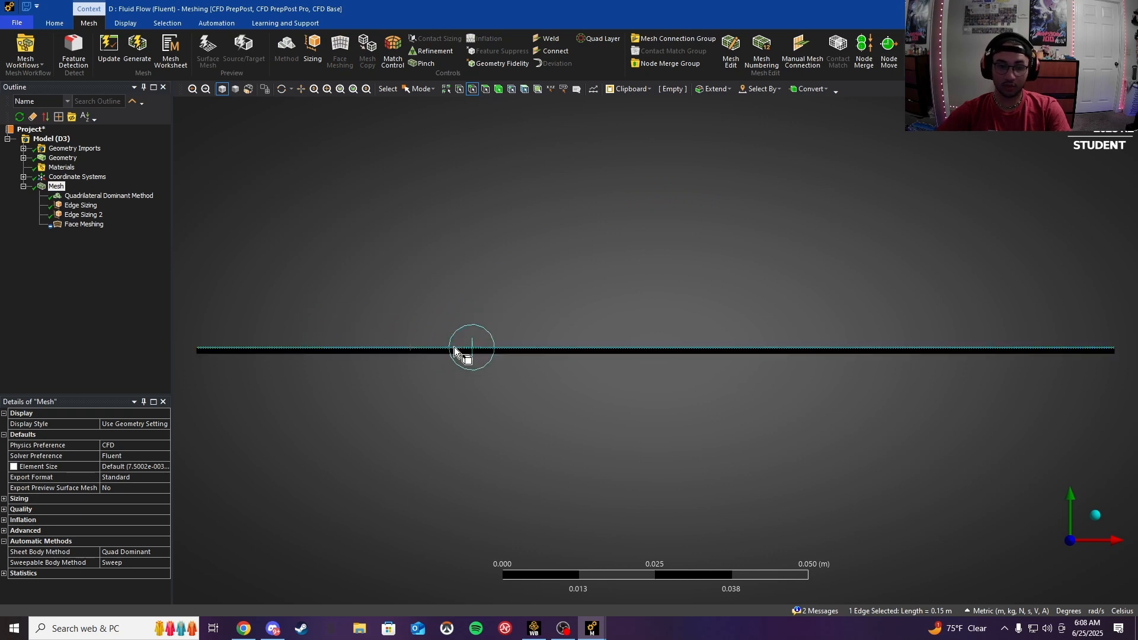
type("n")
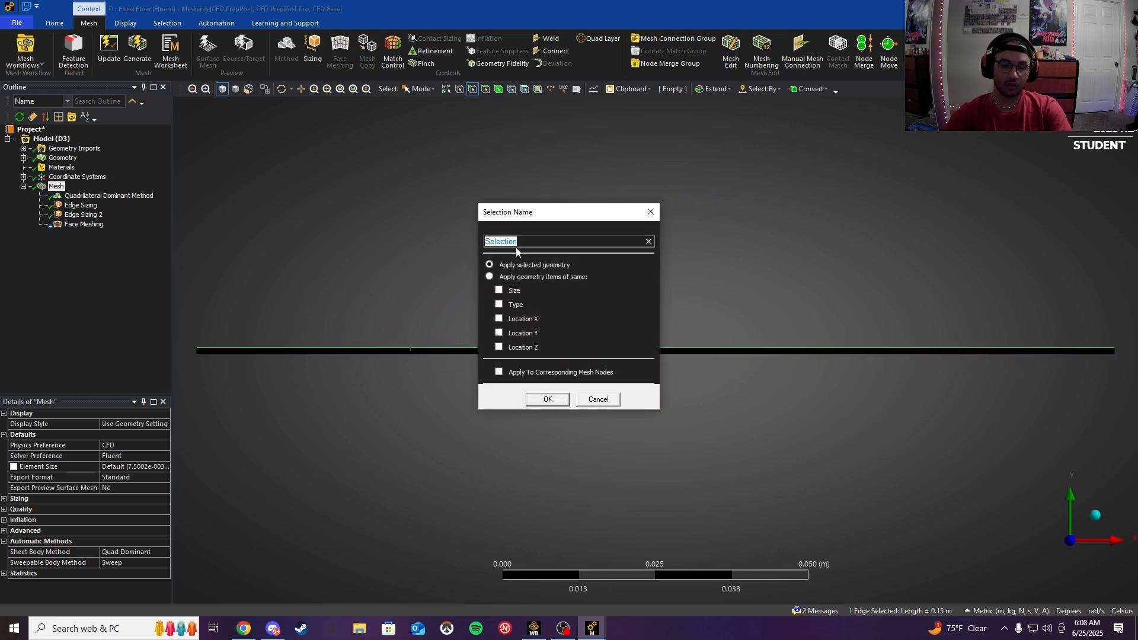
type("topwall")
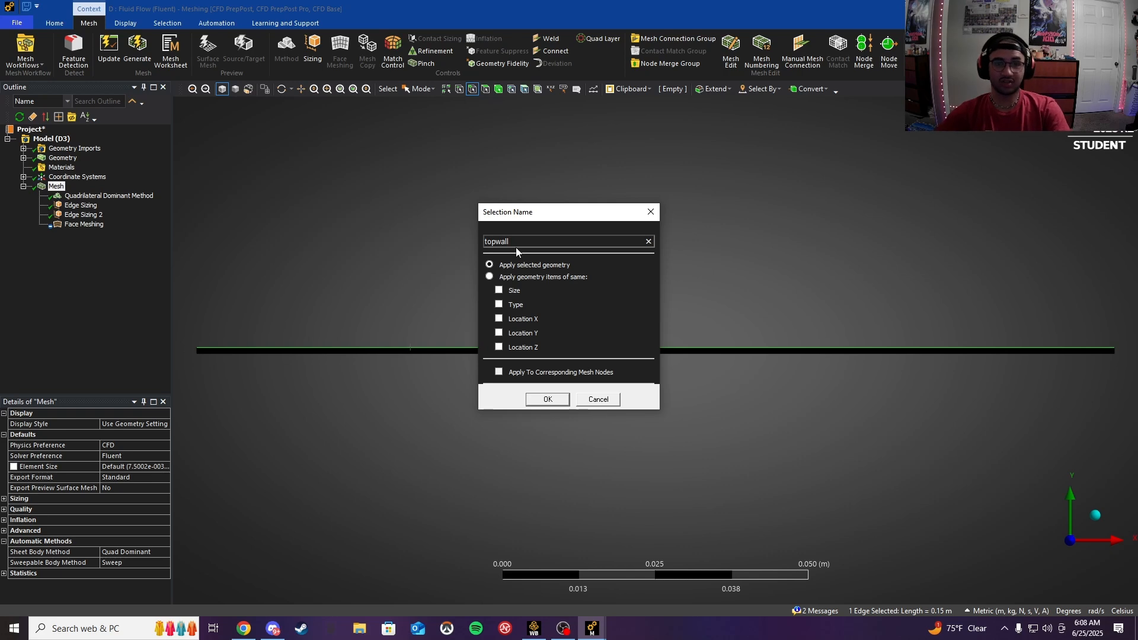
left_click(548, 400)
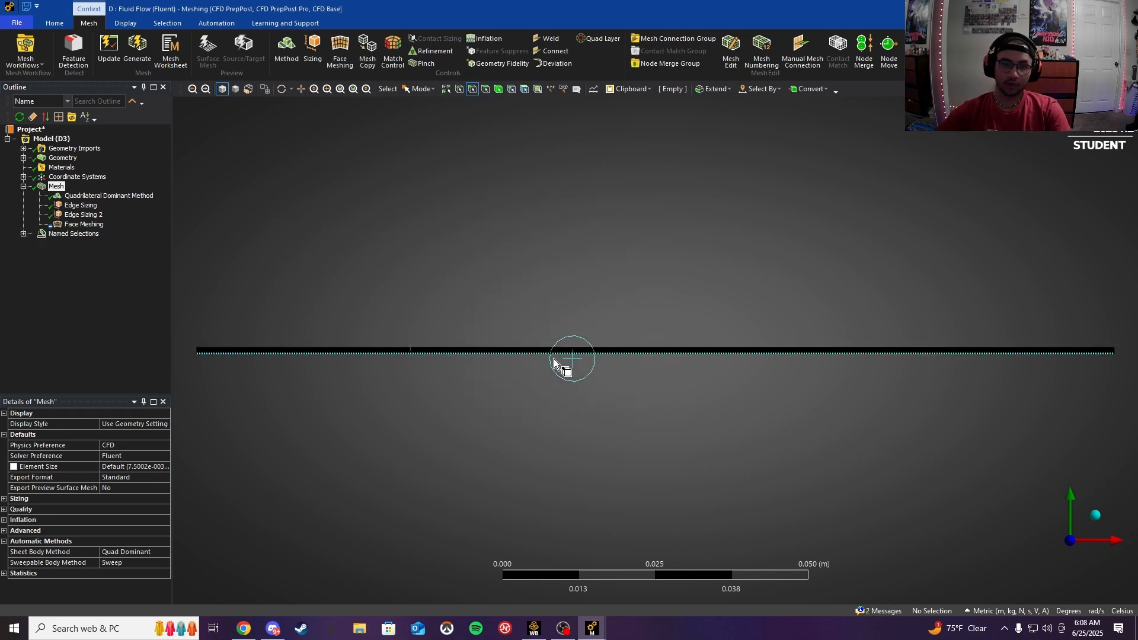
Step: Create a named selection called botwall from the channel's lower long edge
left_click(554, 356)
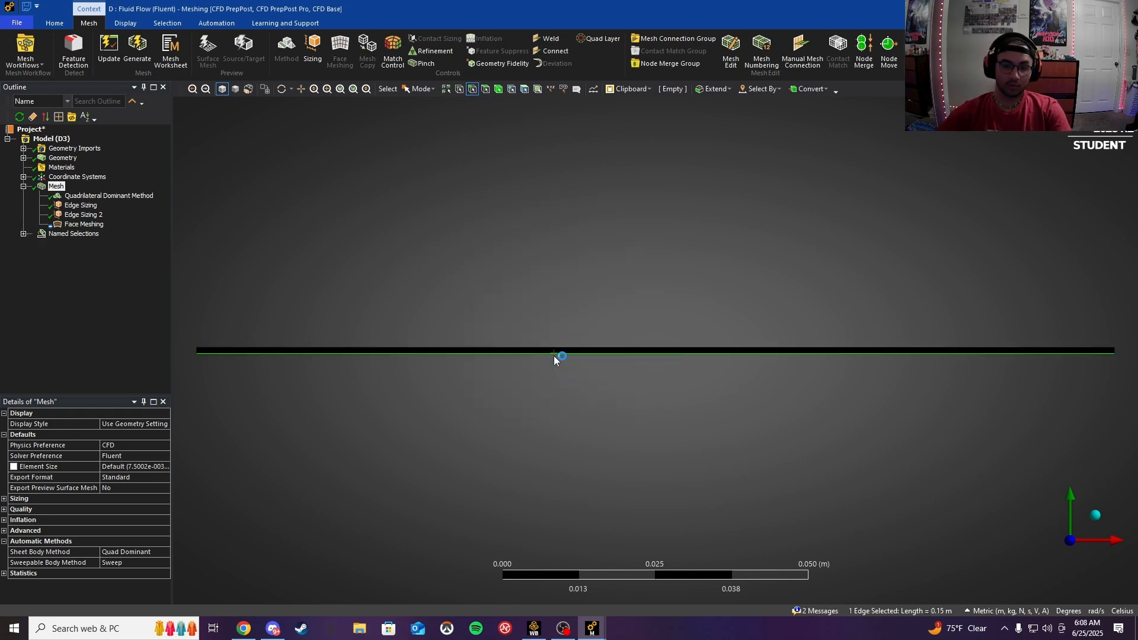
type("nbotwall")
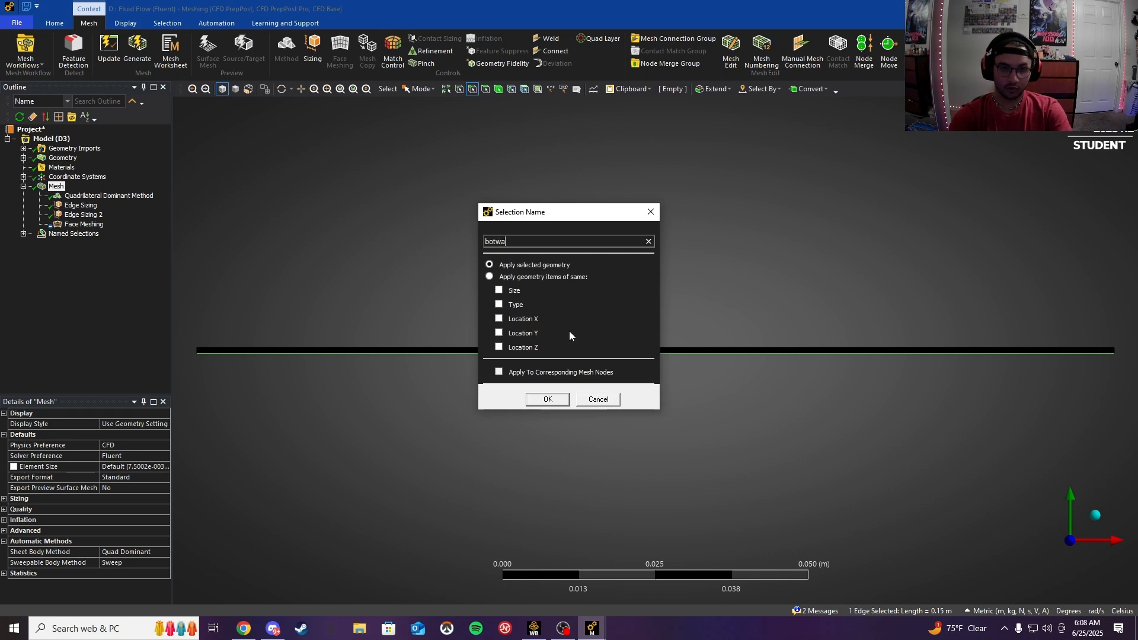
left_click(548, 405)
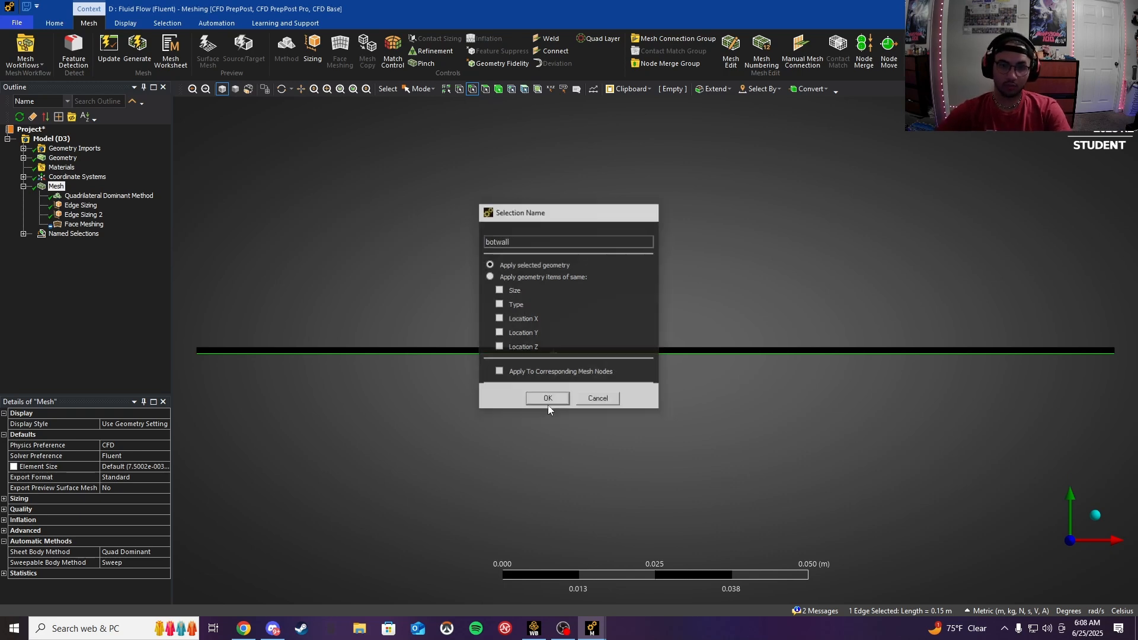
Step: Create a named selection called inlet from the short edge at the channel's left end
left_click(197, 352)
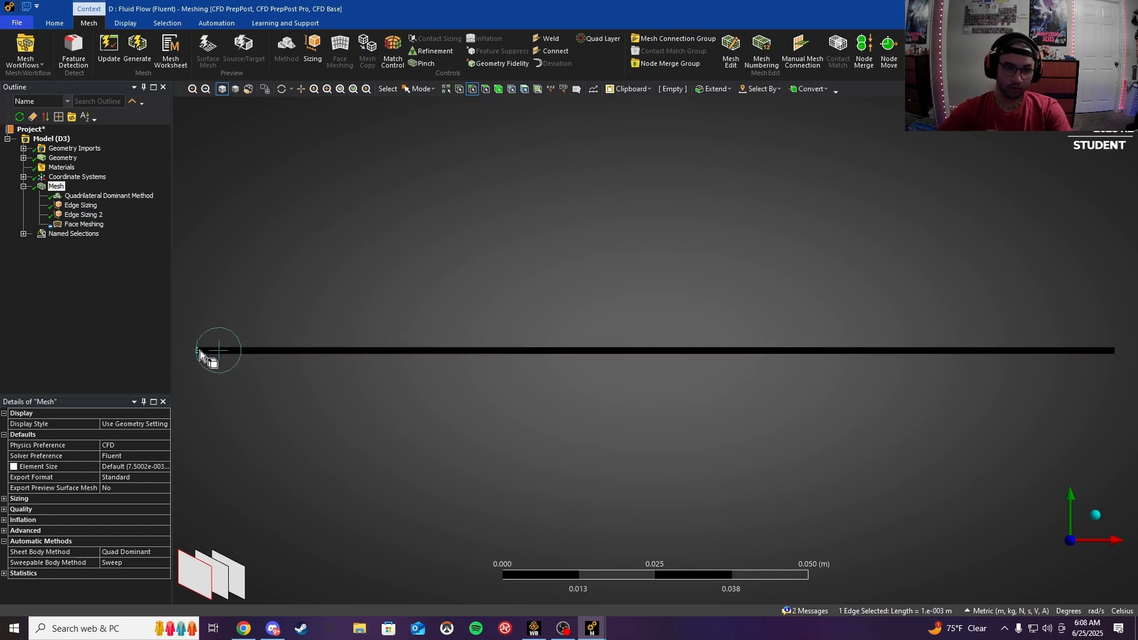
type("n")
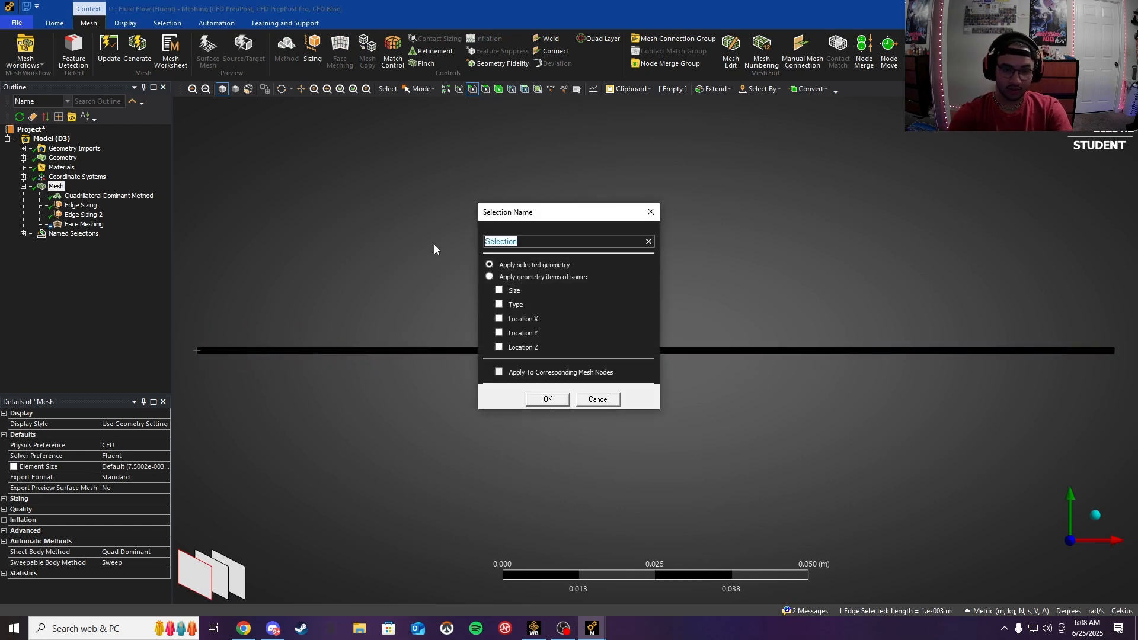
type("inlet")
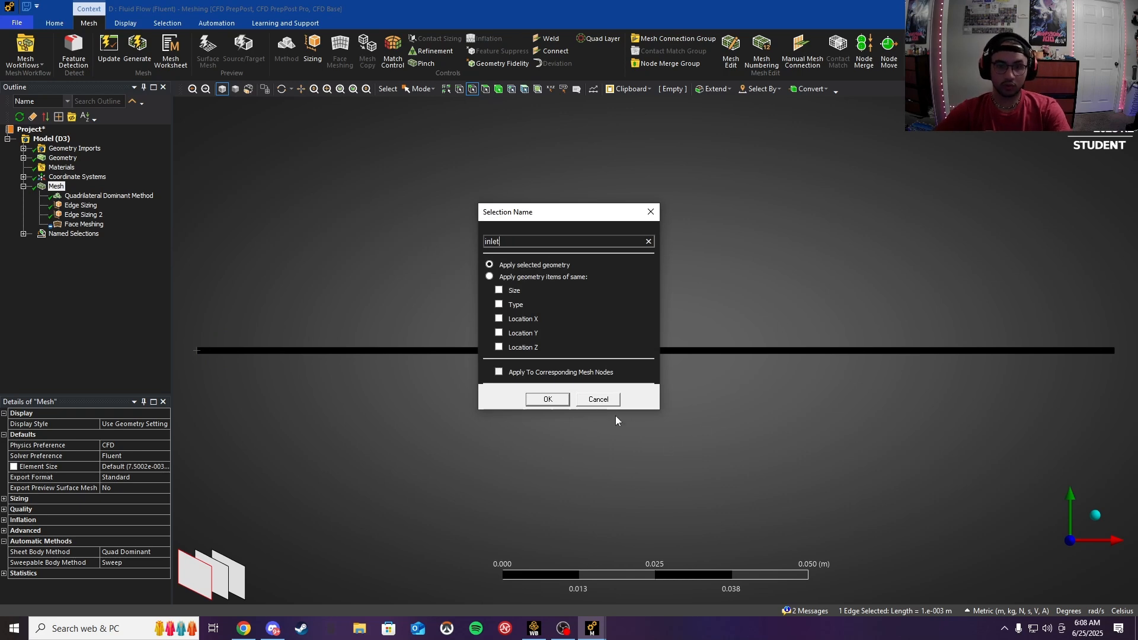
left_click(547, 399)
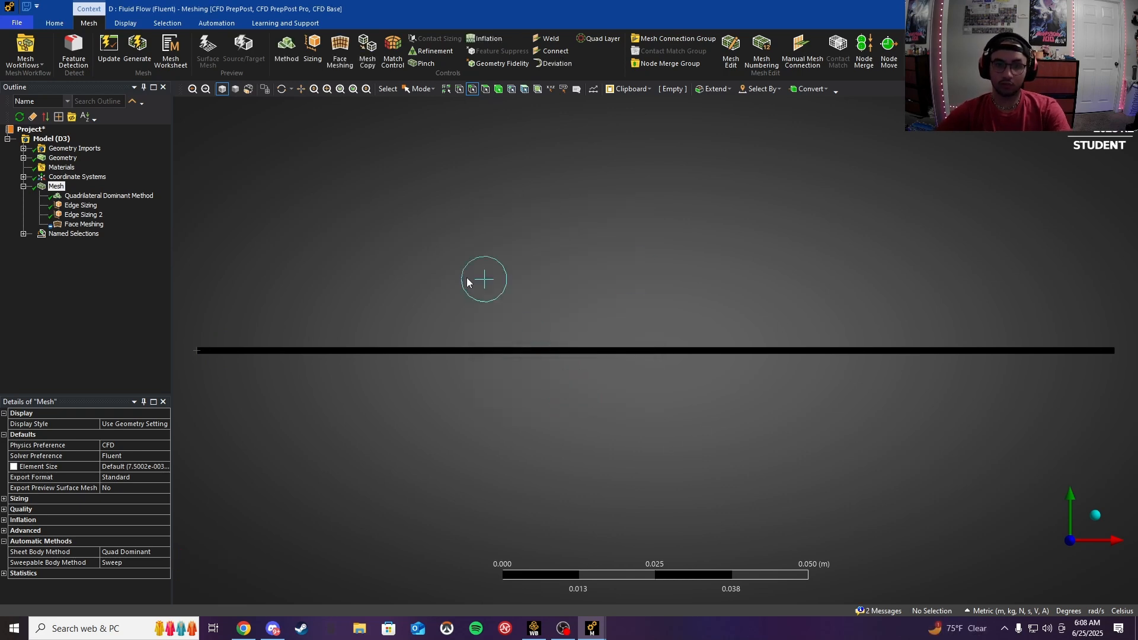
Step: Create a named selection called outlet from the channel's right end edge, and expand the Named Selections group
left_click(1110, 356)
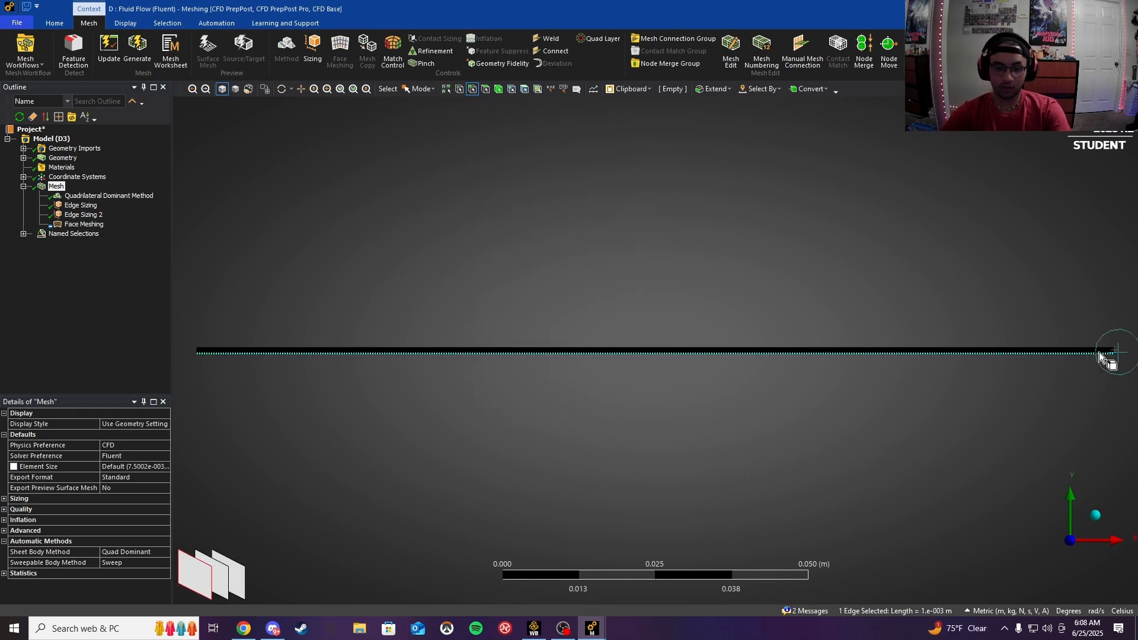
type("nout")
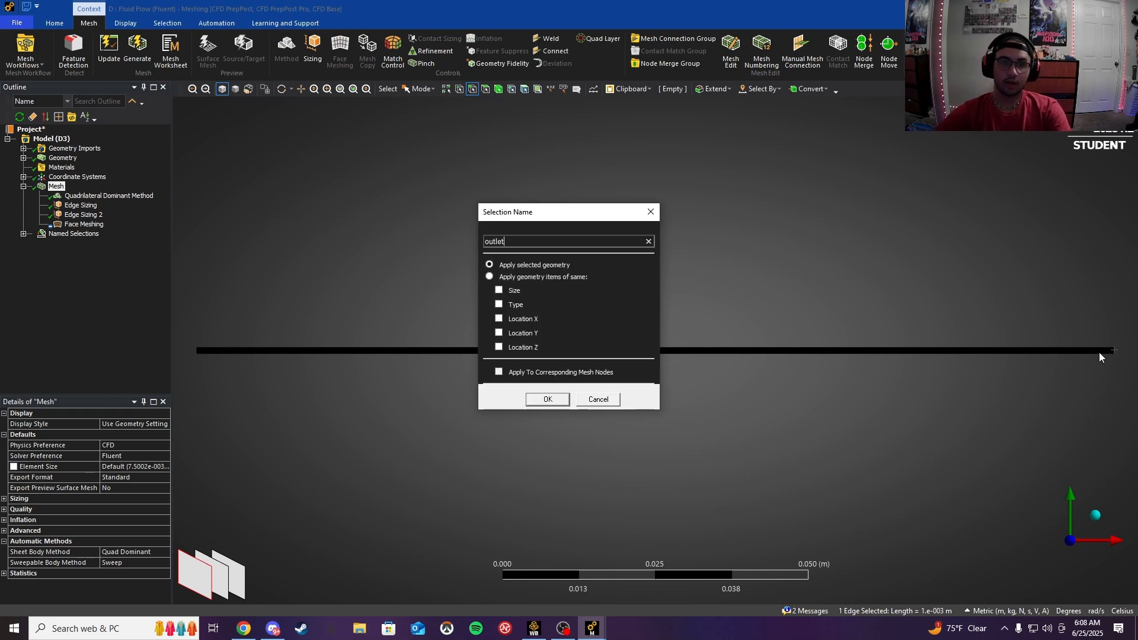
left_click(537, 404)
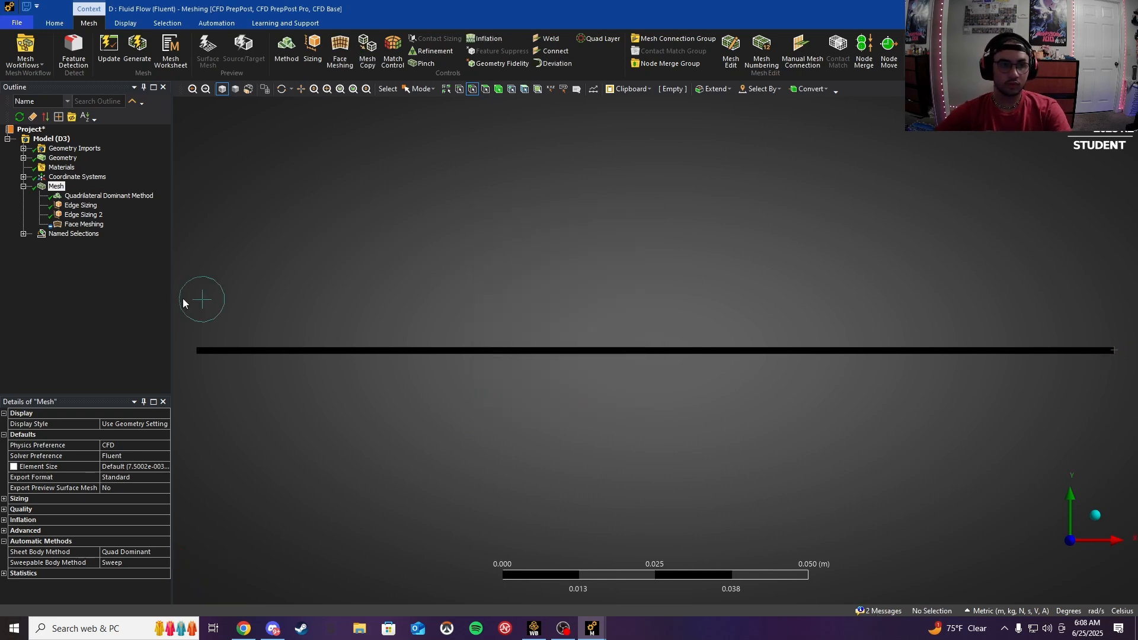
left_click(23, 233)
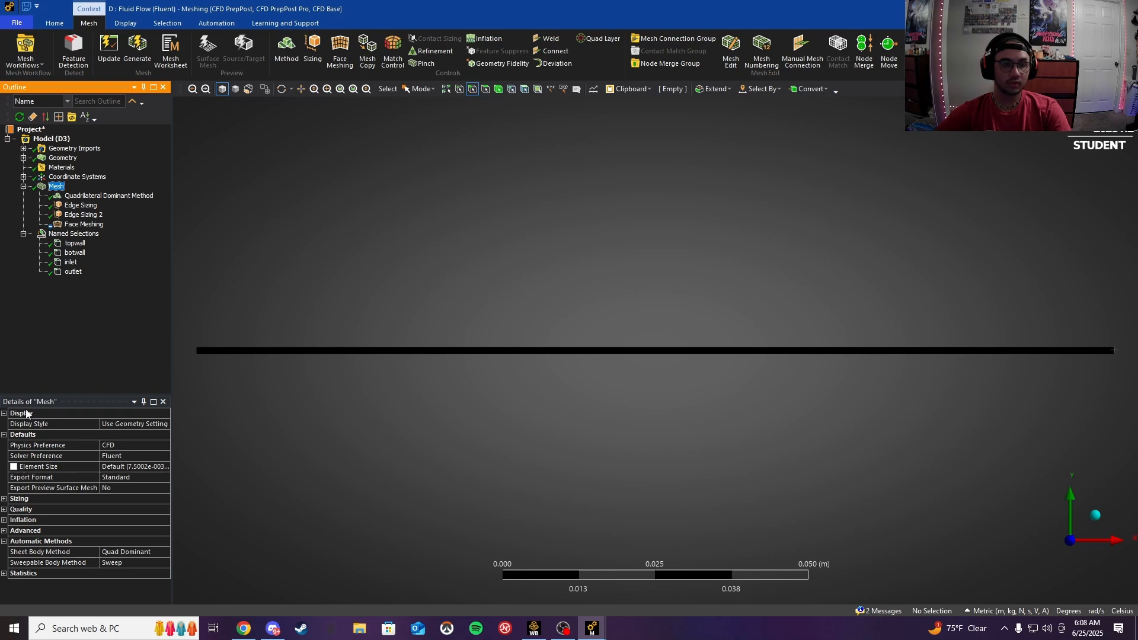
Step: Switch to Workbench and update the Mesh component of Fluid Flow system D
left_click(535, 628)
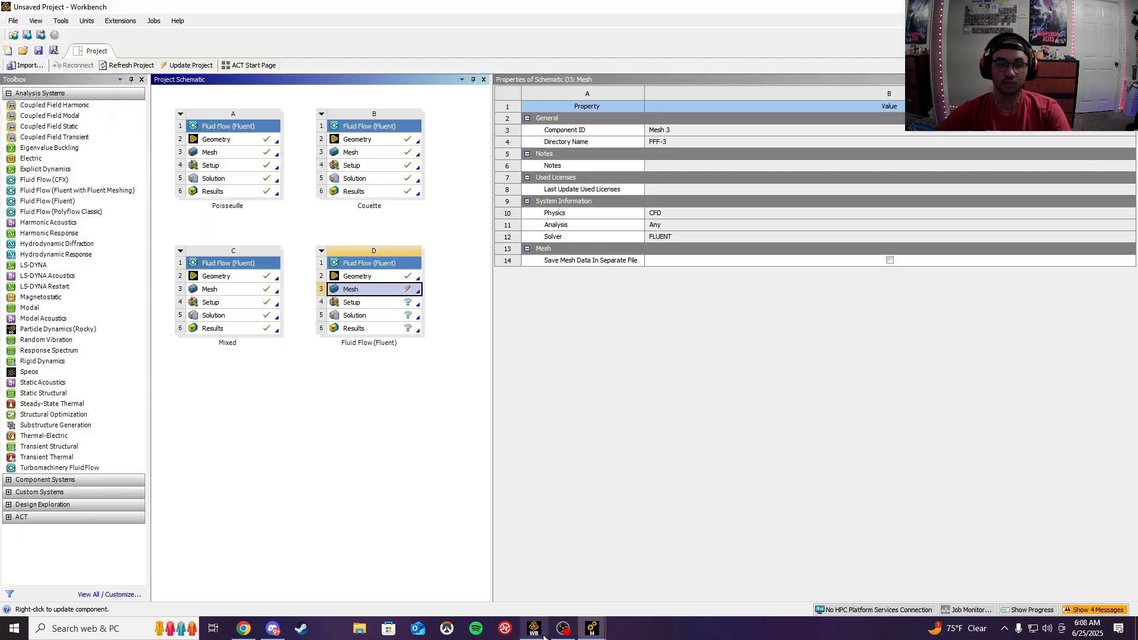
right_click(377, 295)
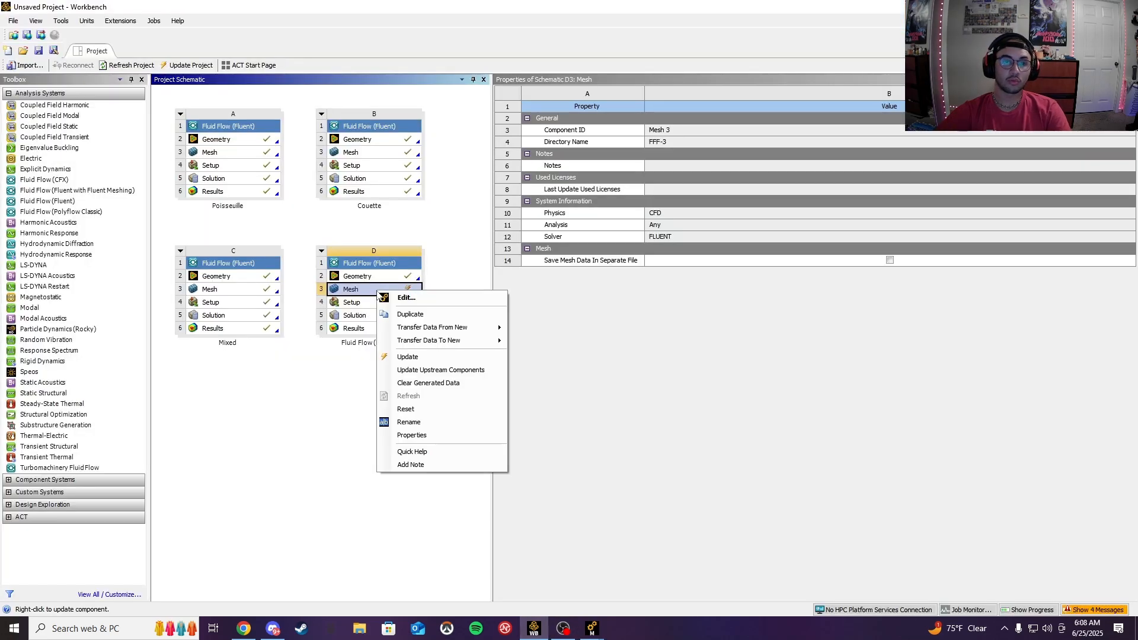
left_click(417, 356)
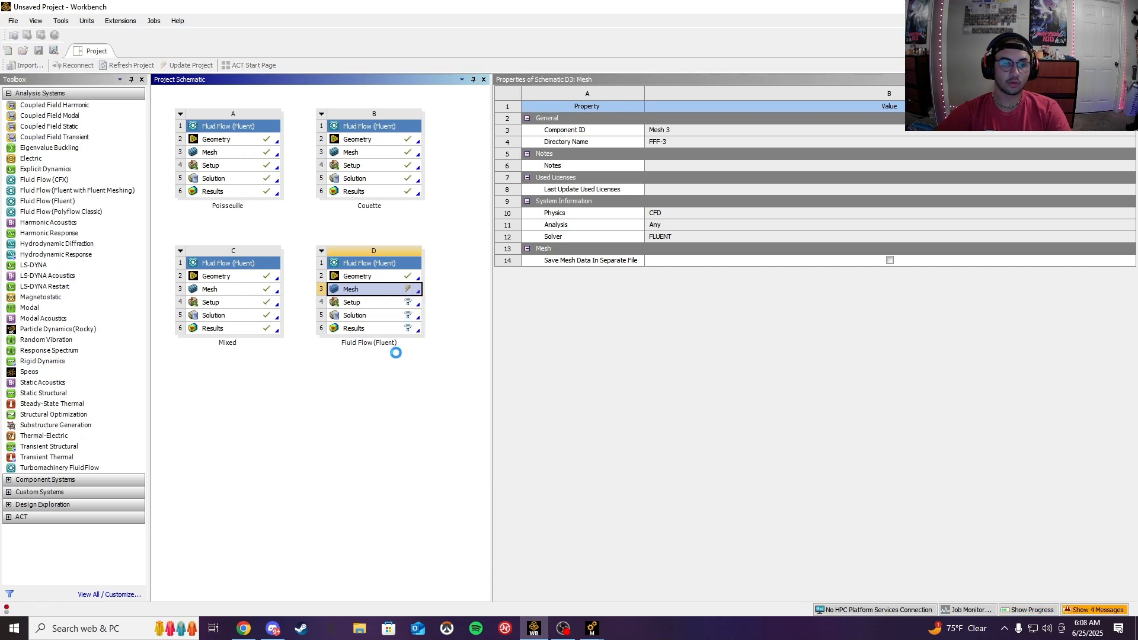
Step: Start Fluent from system D's Setup with Double Precision enabled, and expand the Models branch of the setup
double_click(372, 307)
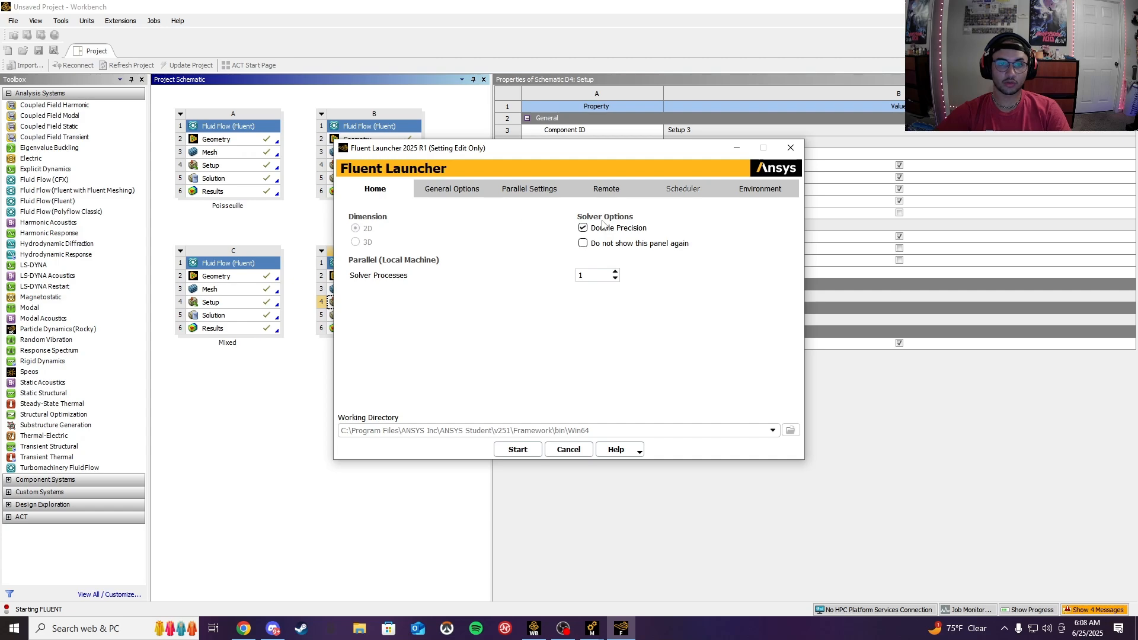
left_click(525, 453)
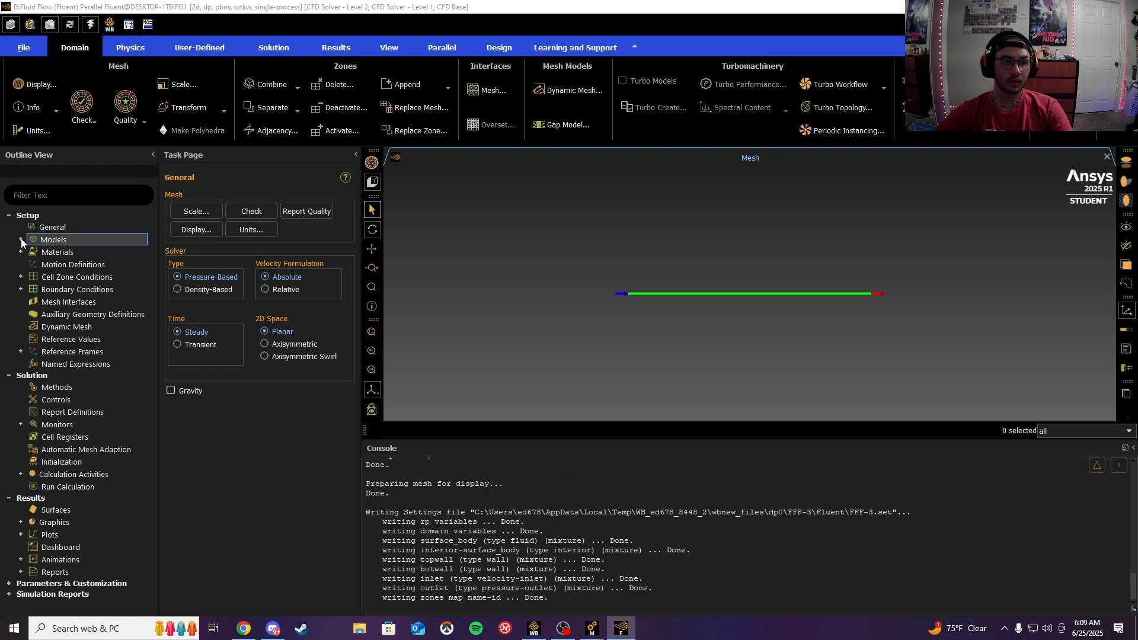
left_click(20, 240)
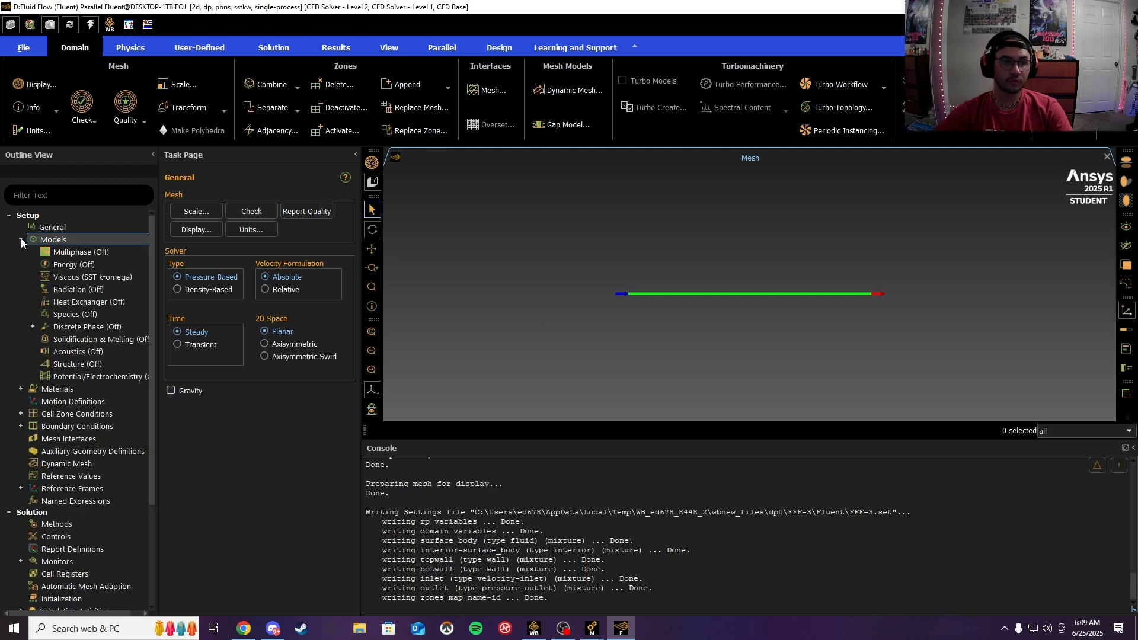
Step: Switch the viscous model to Laminar and collapse the Models branch
double_click(44, 278)
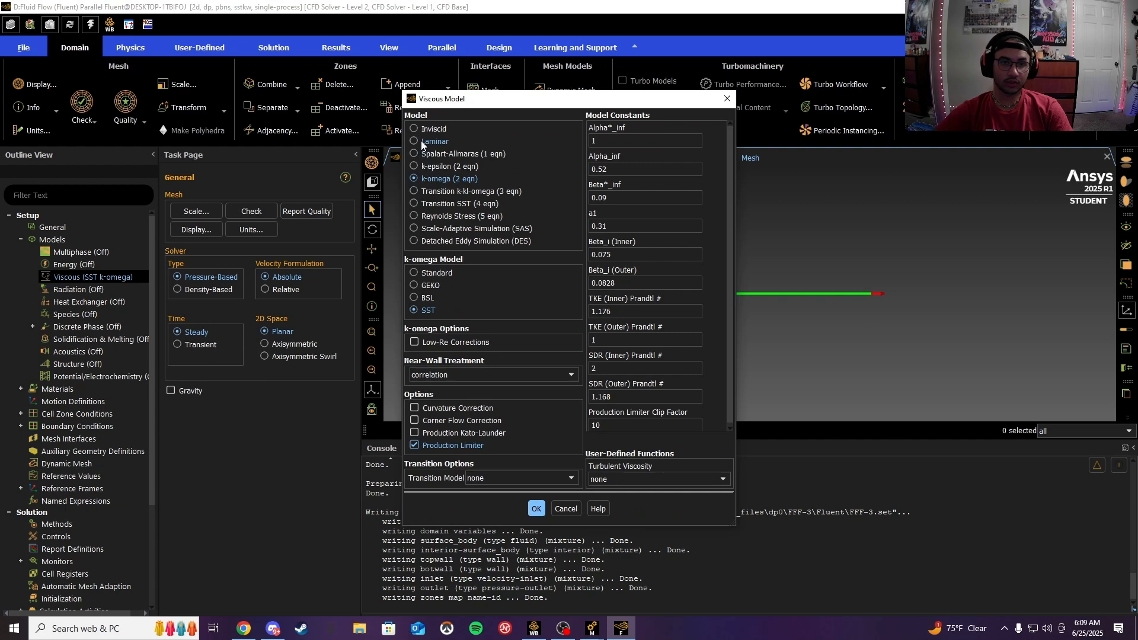
left_click(421, 141)
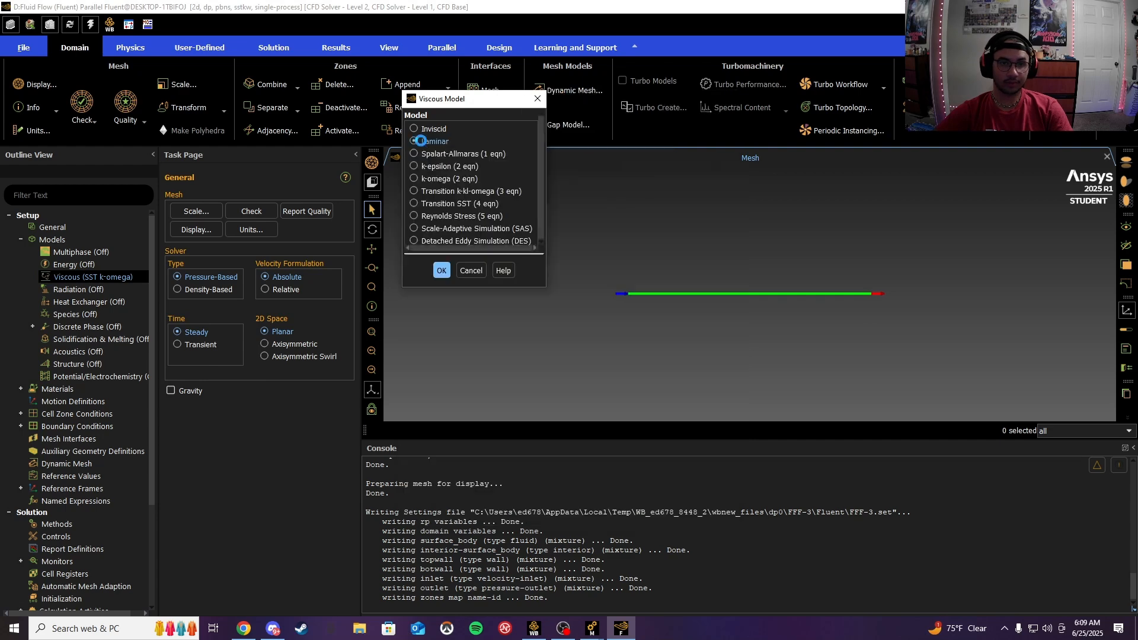
left_click(446, 270)
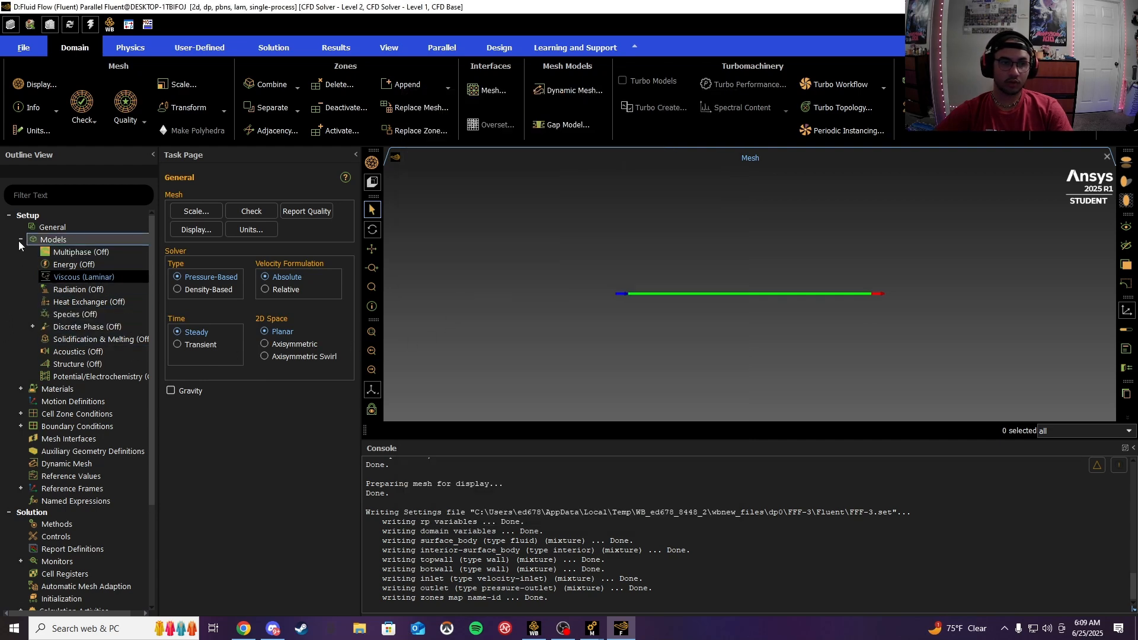
left_click(20, 241)
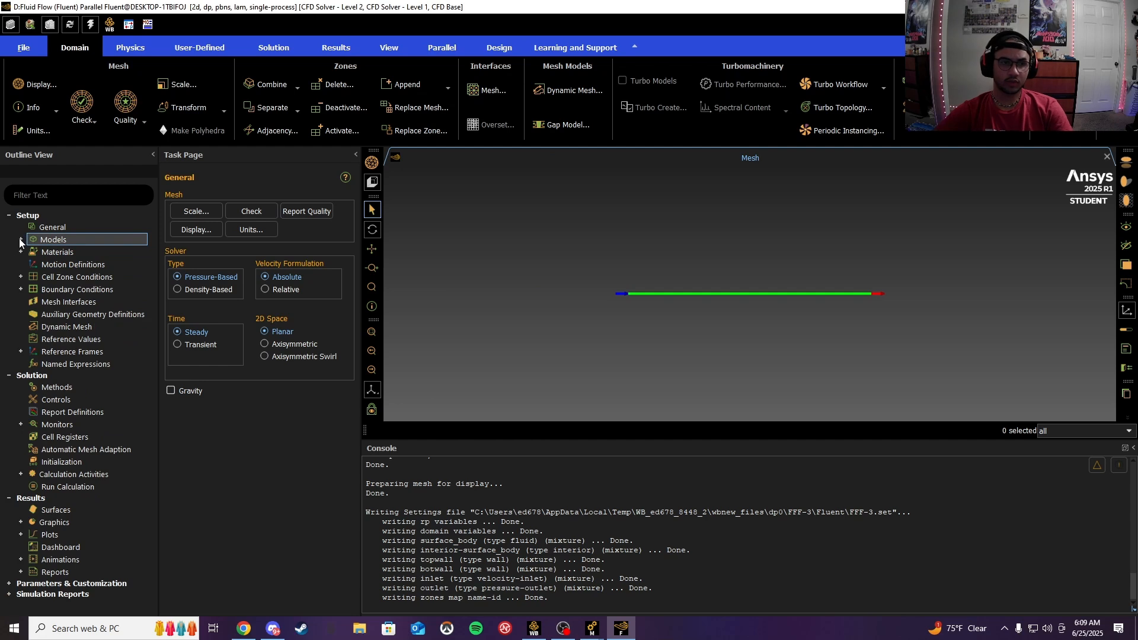
Step: Edit the fluid material air to a constant density of 1 kg/m³ and a viscosity of 1e-05 kg/(m s), and save the change
left_click(21, 252)
left_click(39, 266)
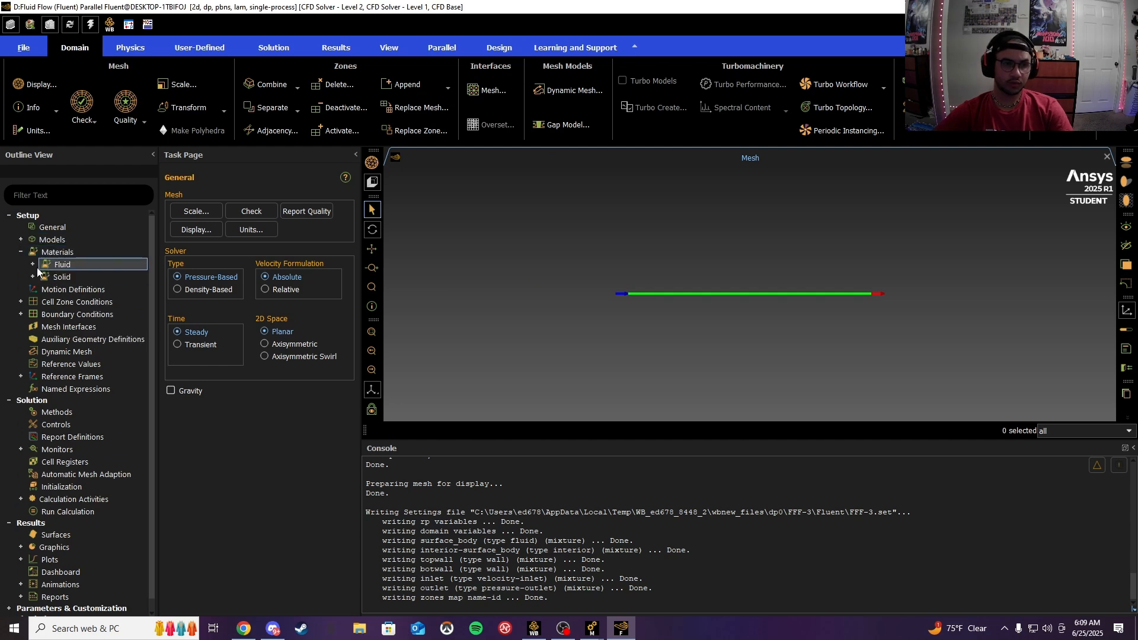
left_click(32, 264)
left_click(58, 278)
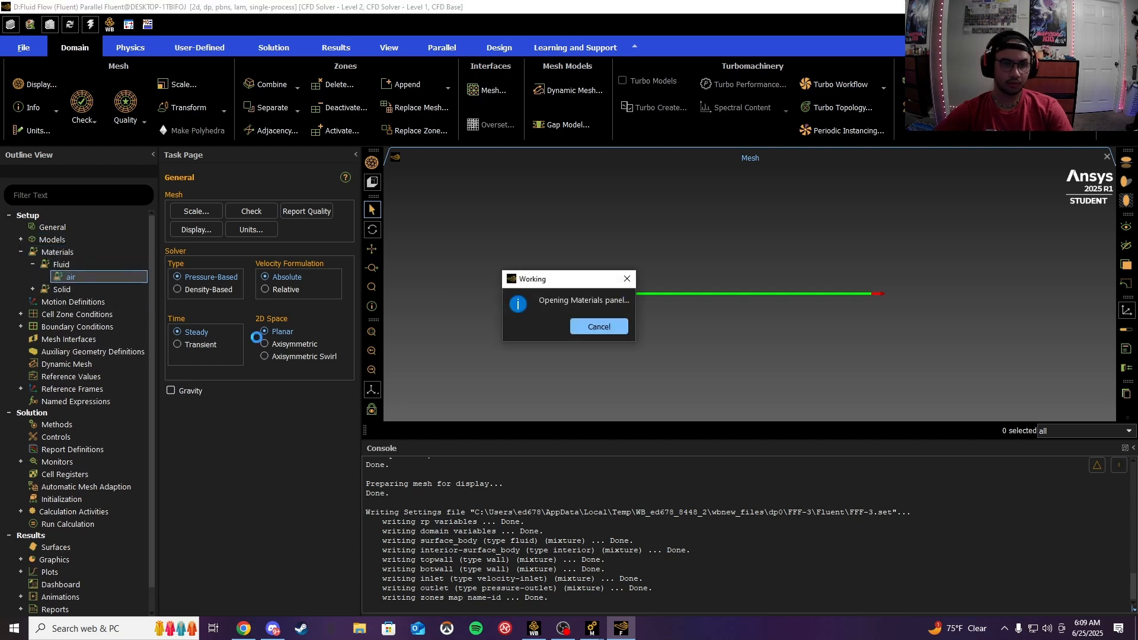
left_click_drag(525, 301, 504, 304)
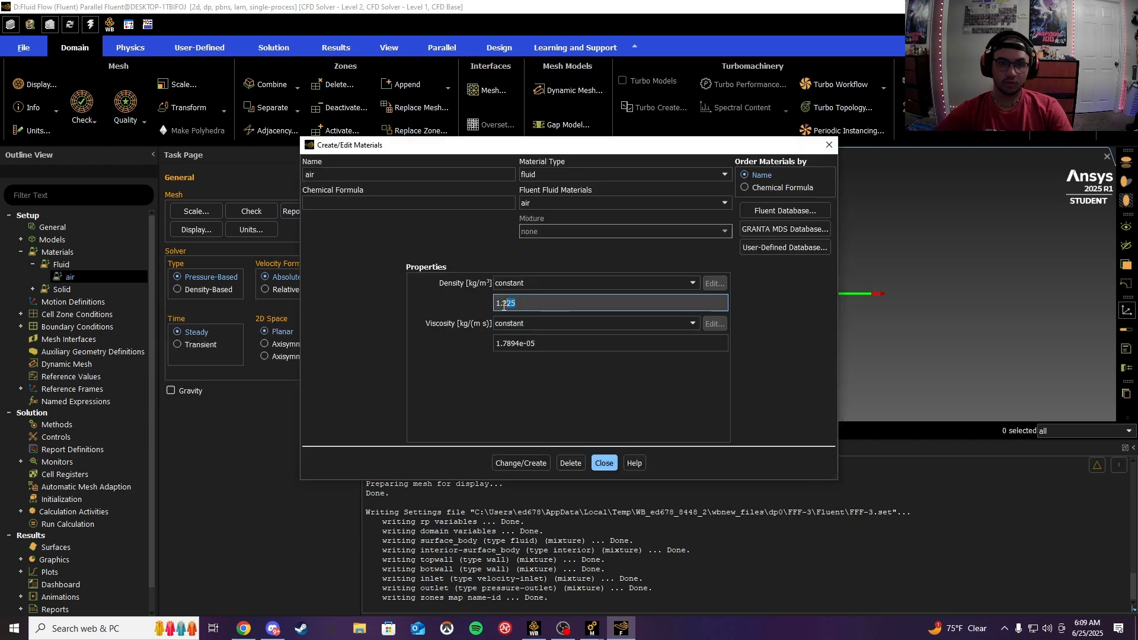
type("2")
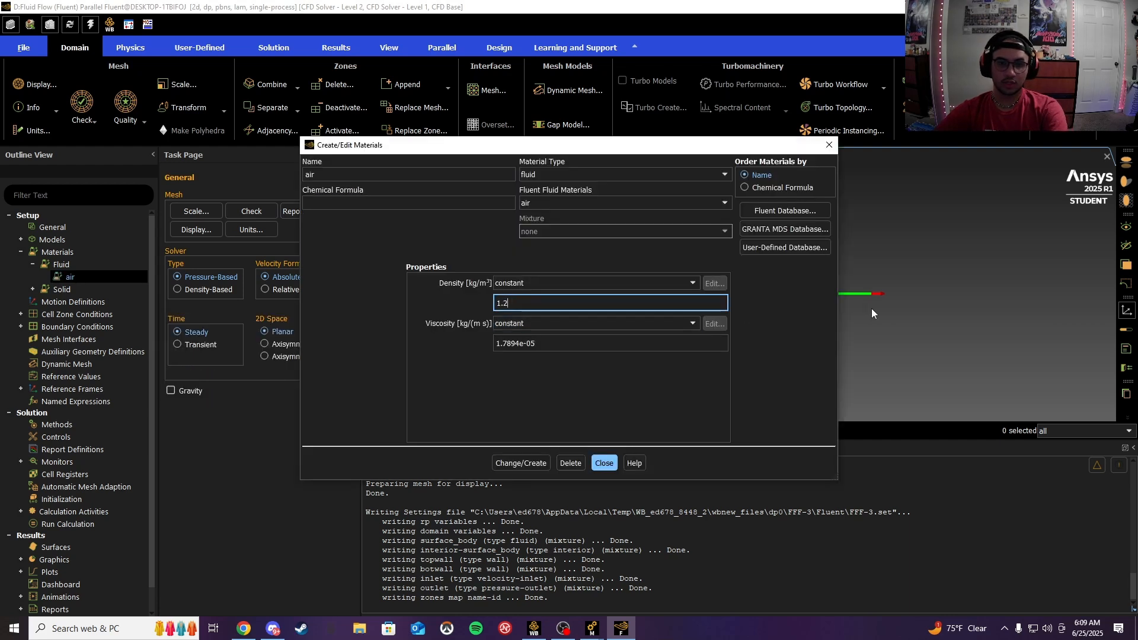
left_click(519, 344)
key("BackSpace")
key("BackSpace")
key("BackSpace")
key("BackSpace")
key("BackSpace")
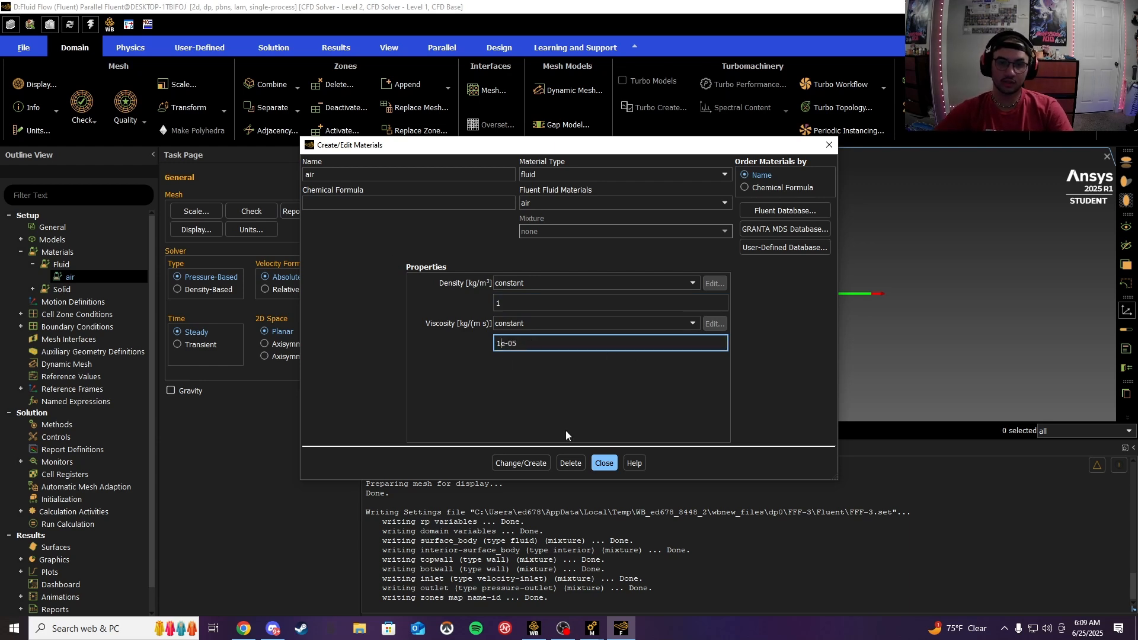
left_click(521, 464)
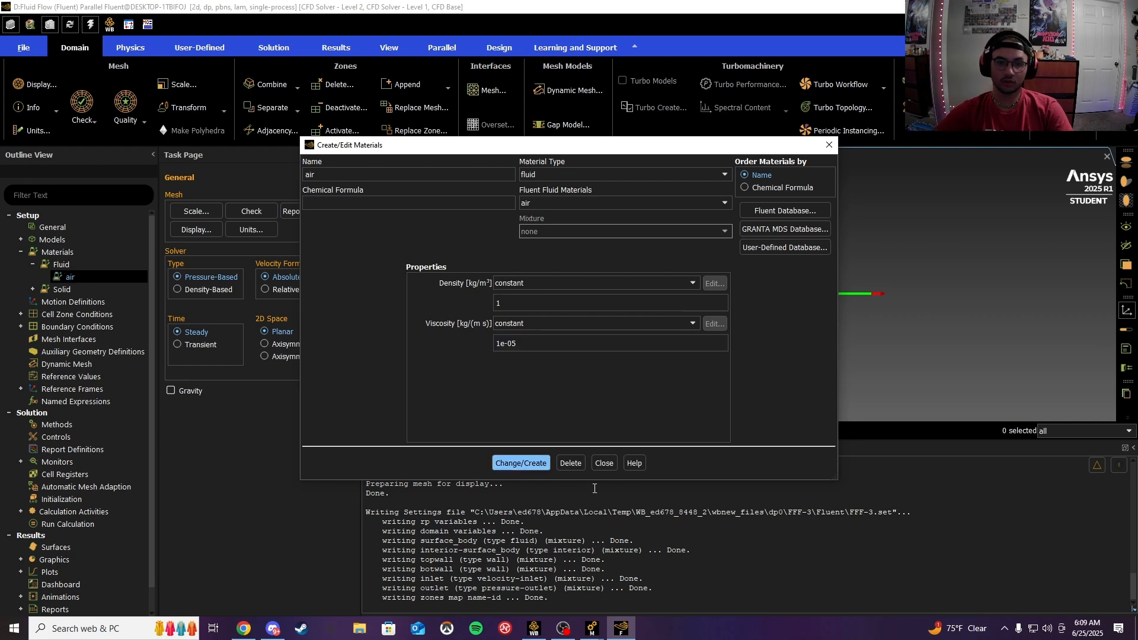
left_click(605, 463)
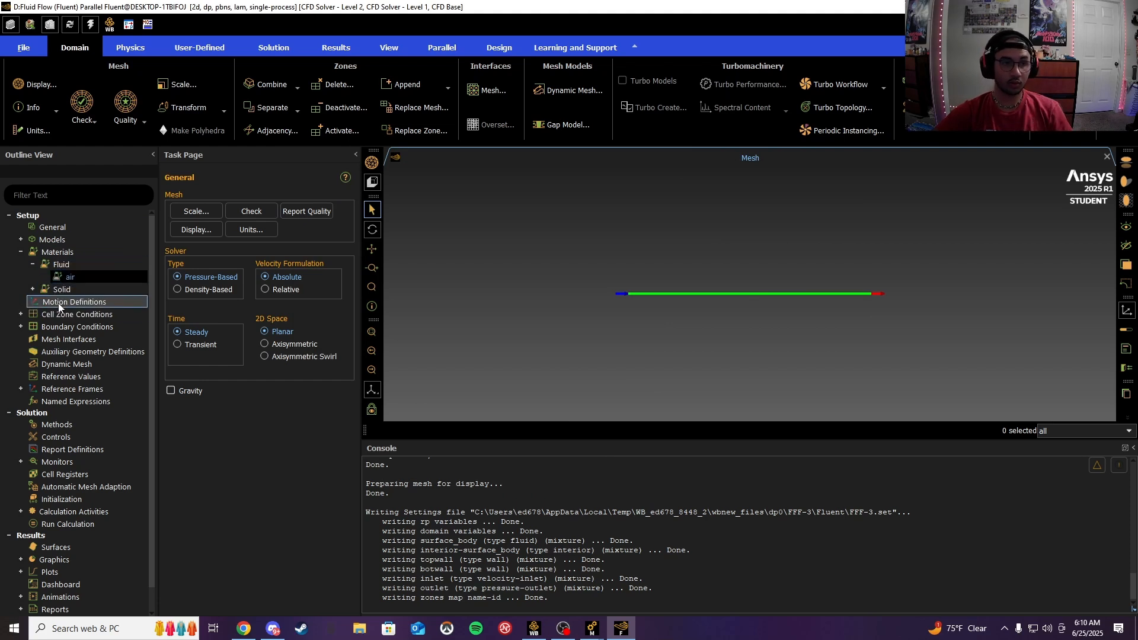
Step: Set the velocity magnitude of the inlet boundary to 8 m/s, keeping the velocity-inlet type, and apply it
left_click(23, 328)
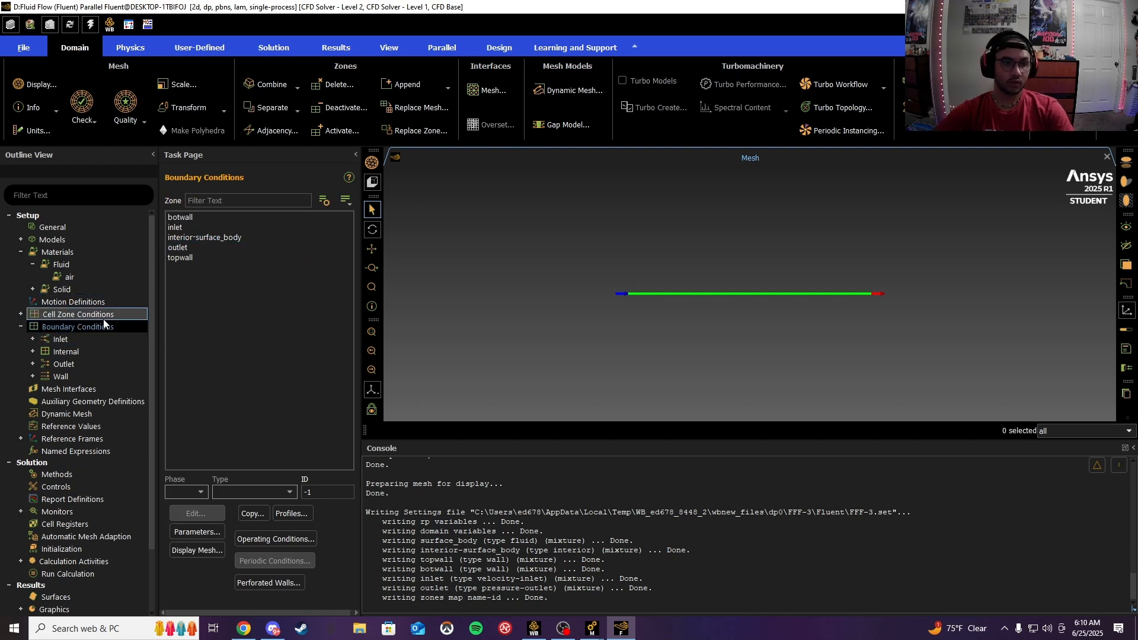
left_click(183, 229)
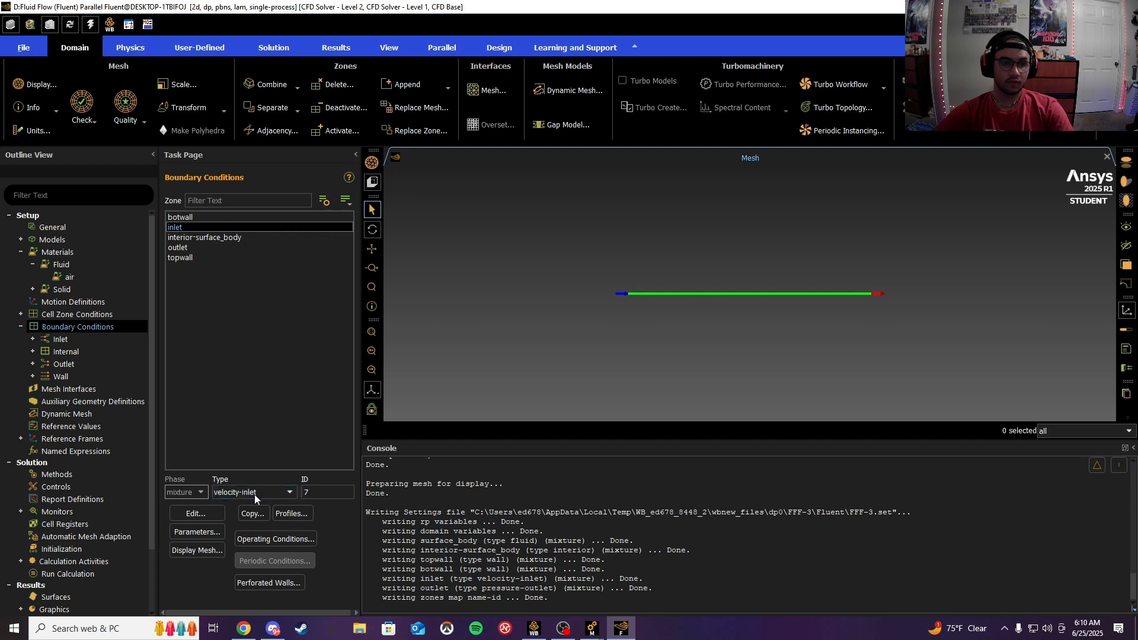
left_click(226, 493)
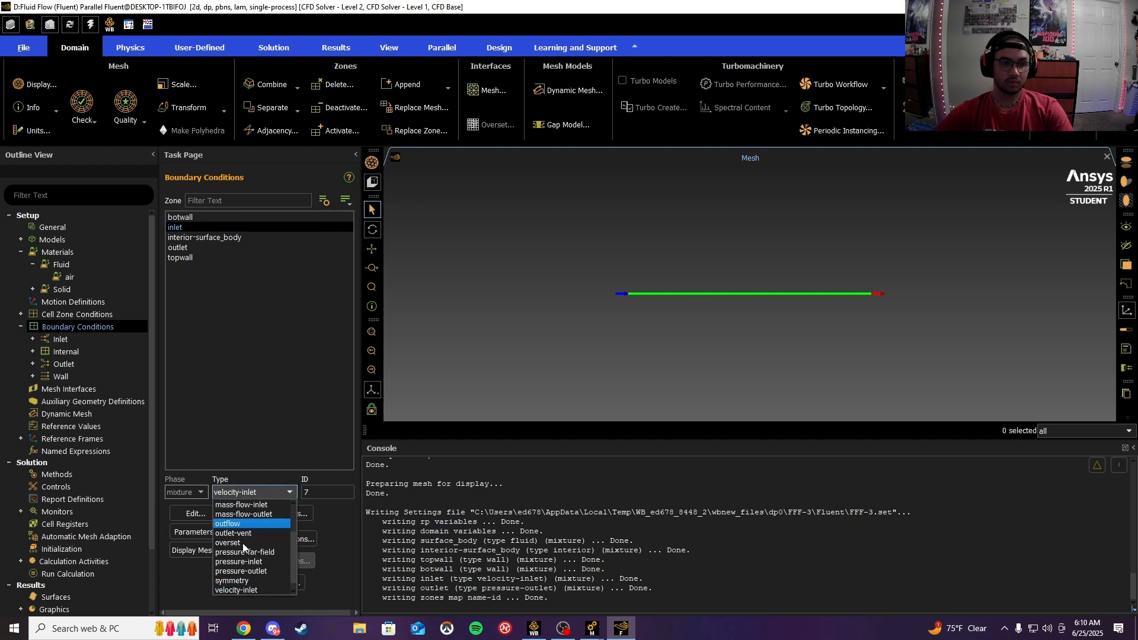
left_click(238, 497)
left_click(204, 514)
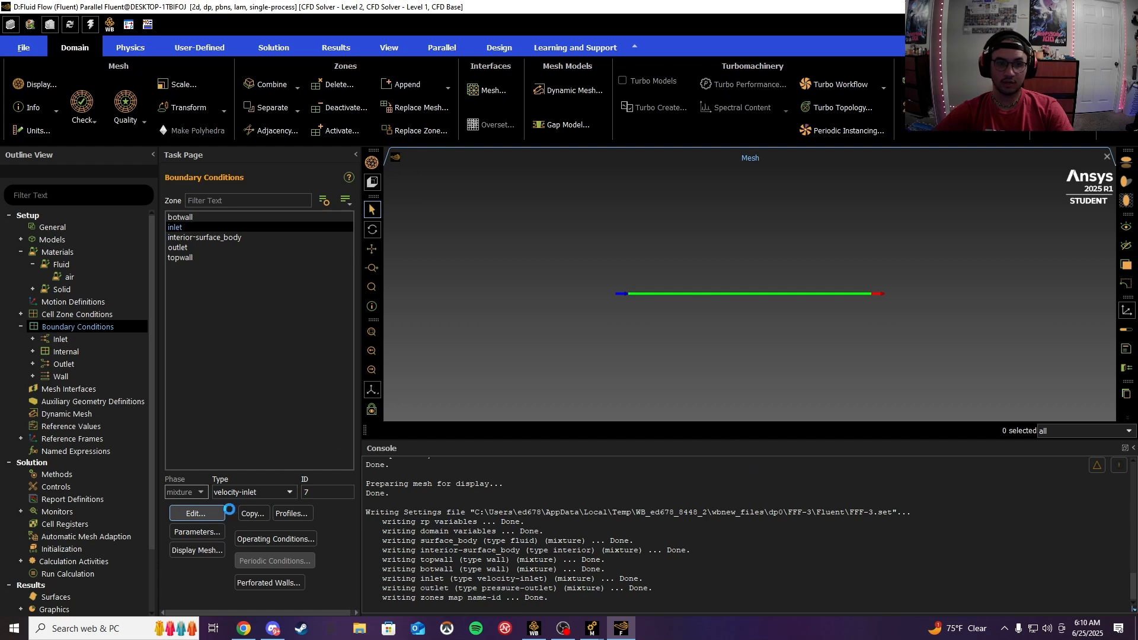
double_click(380, 430)
type("8")
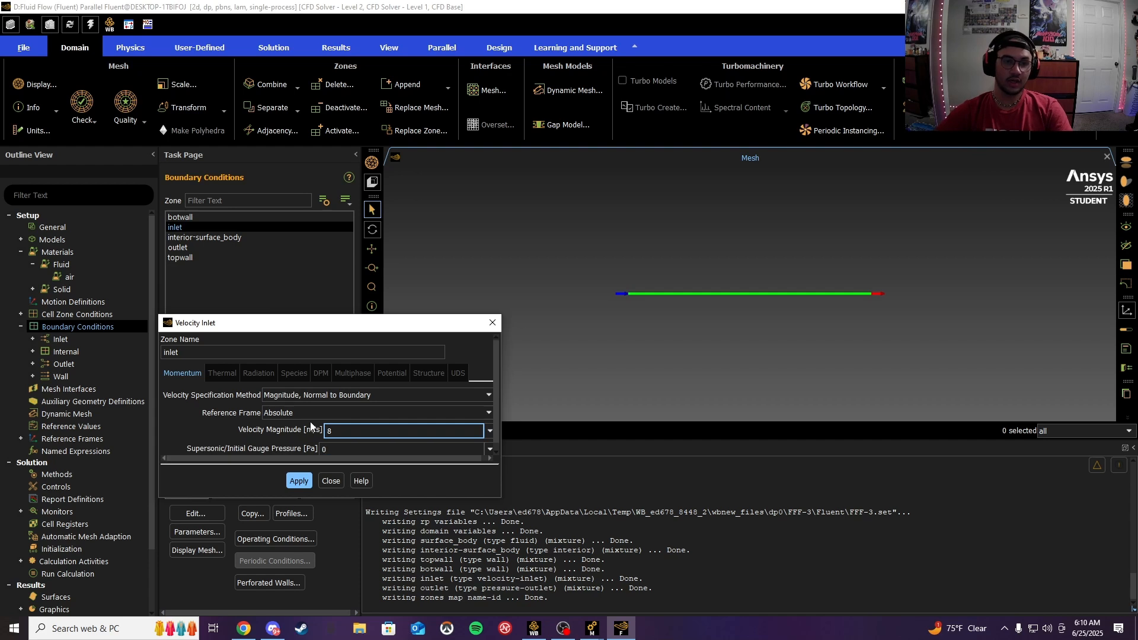
left_click(300, 481)
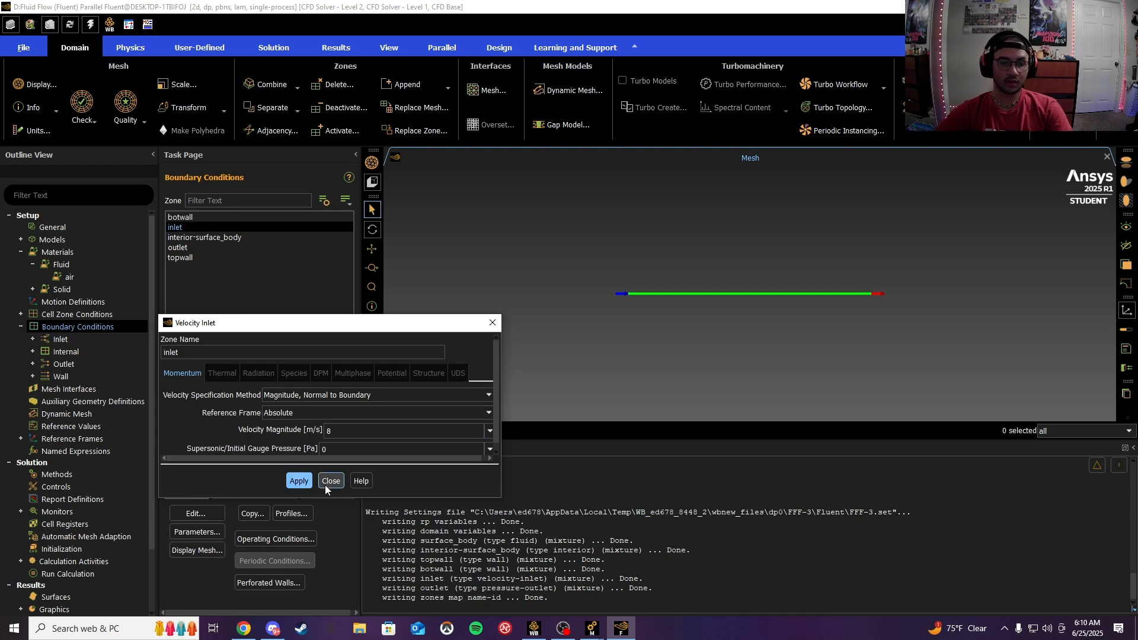
left_click(331, 481)
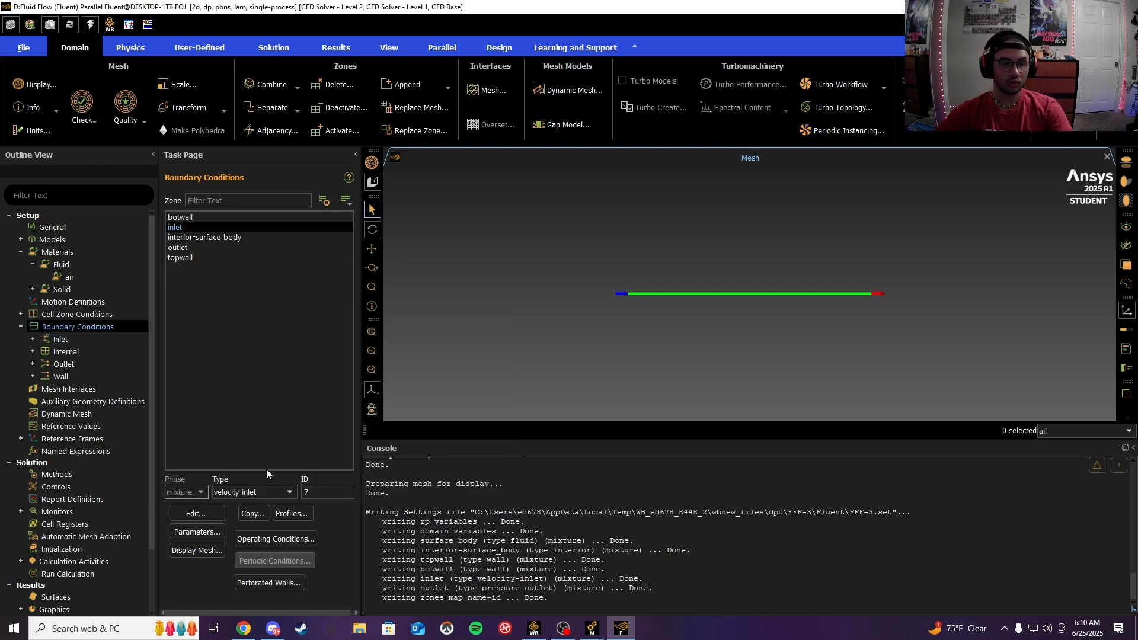
Step: Check the wall motion and shear settings of botwall and topwall, and the boundary type of outlet
left_click(194, 216)
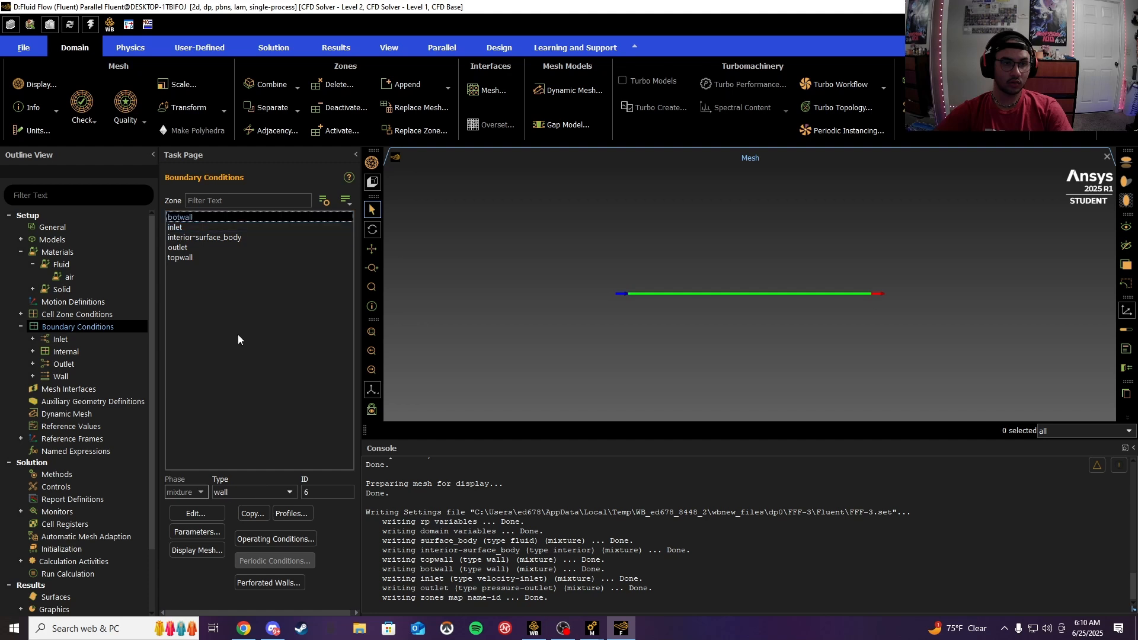
left_click(204, 513)
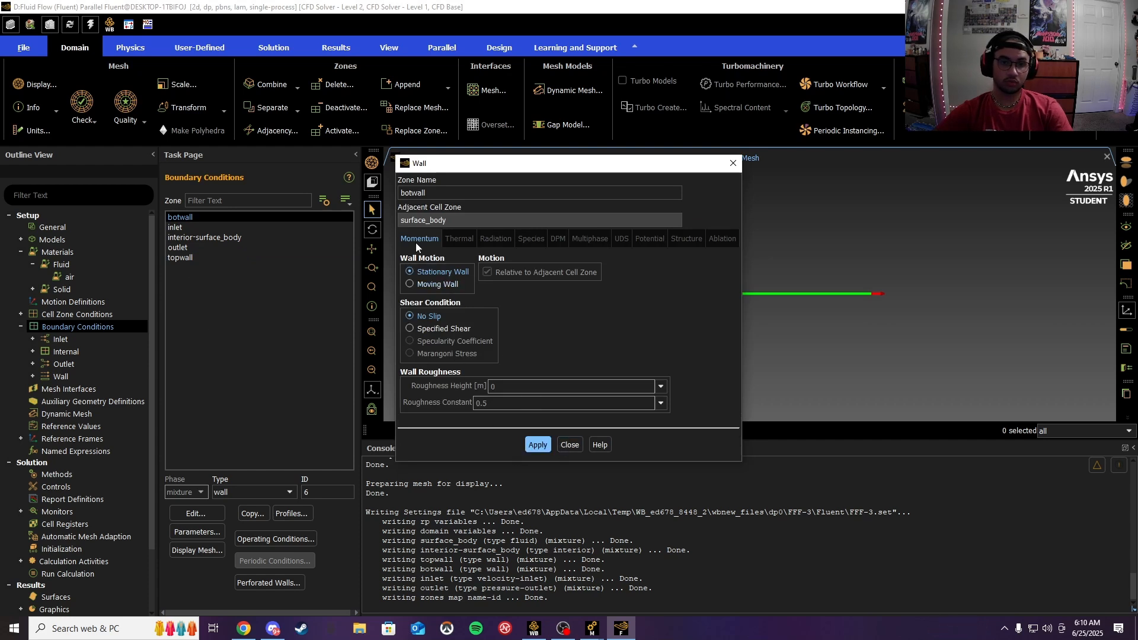
left_click(570, 445)
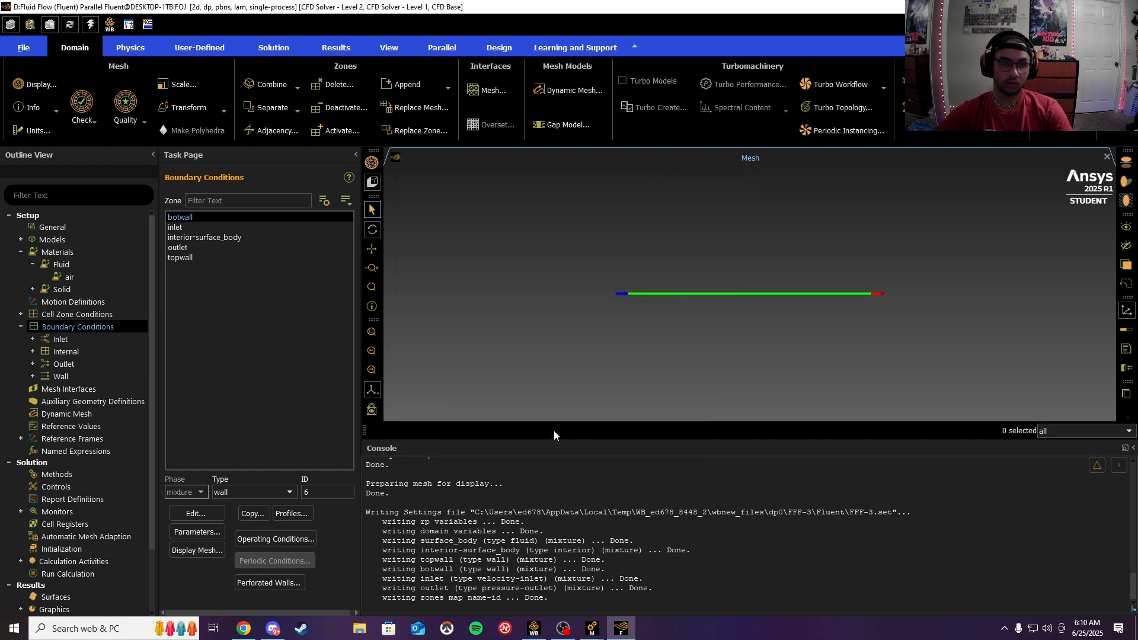
left_click(195, 257)
left_click(196, 513)
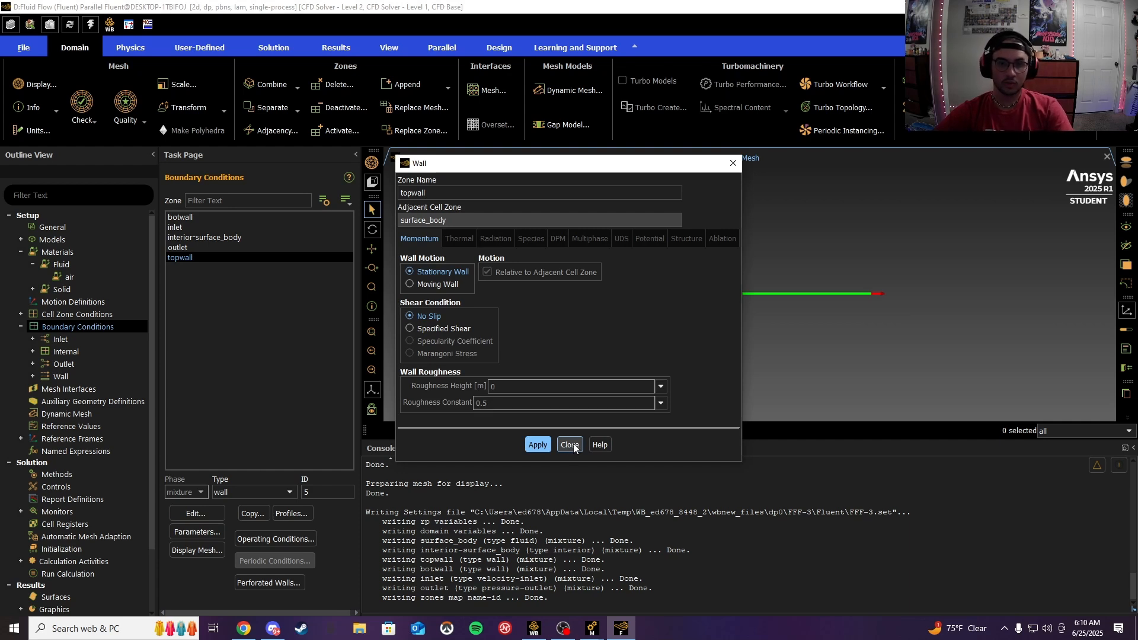
left_click(569, 444)
left_click(204, 247)
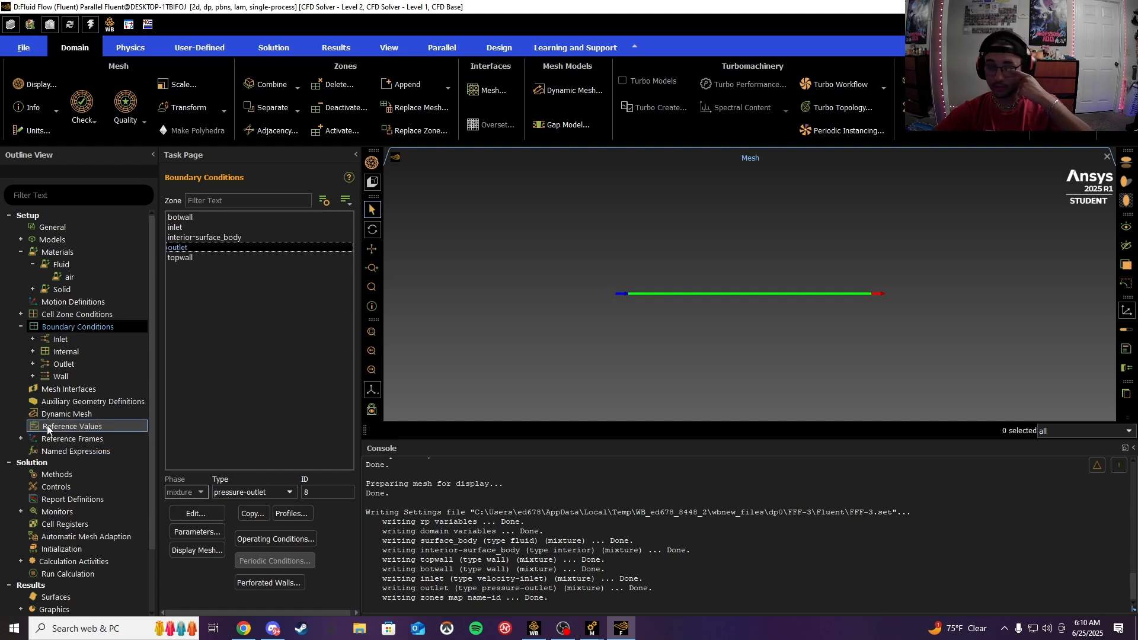
Step: Set the number of iterations to 200, initialize and run the calculation, and acknowledge its completion
scroll(88, 367, "down", 2)
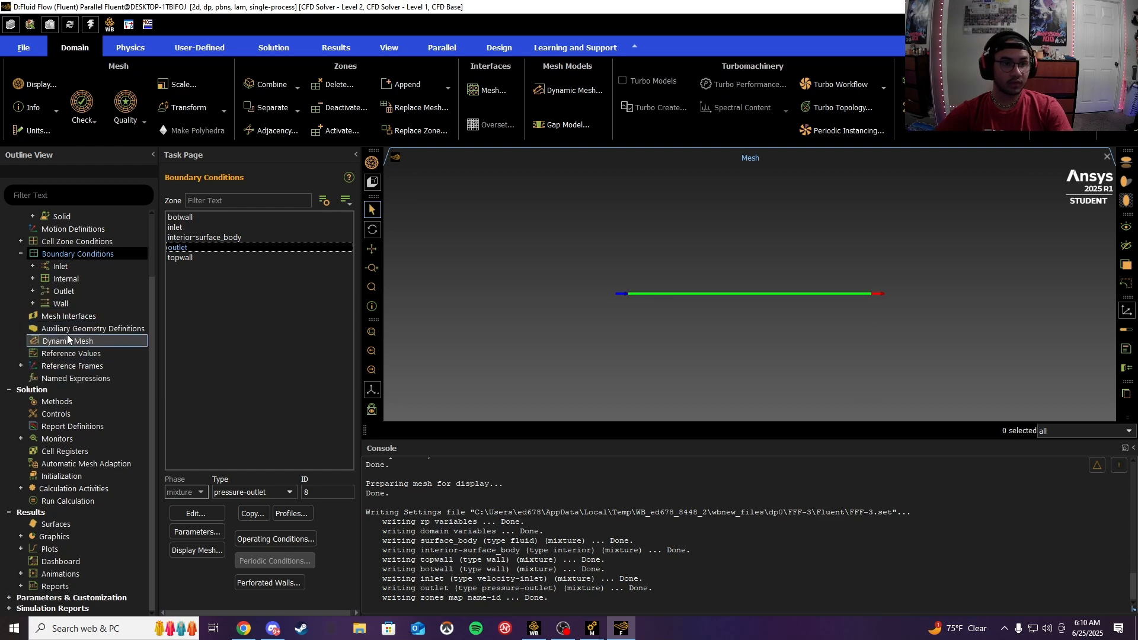
scroll(66, 333, "up", 2)
scroll(73, 329, "down", 2)
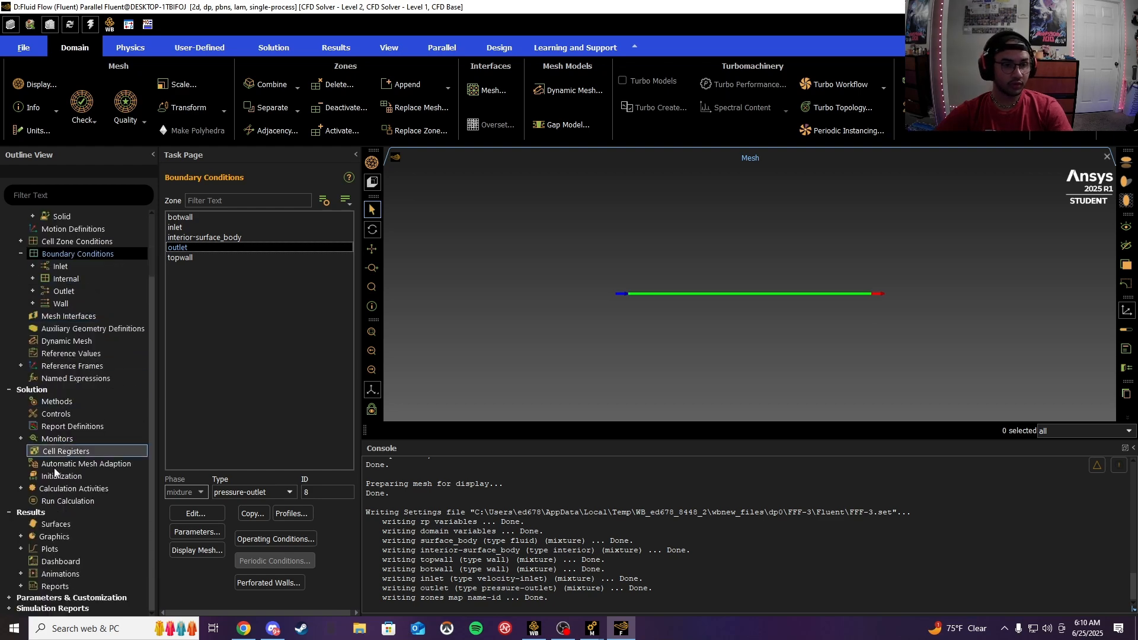
double_click(76, 502)
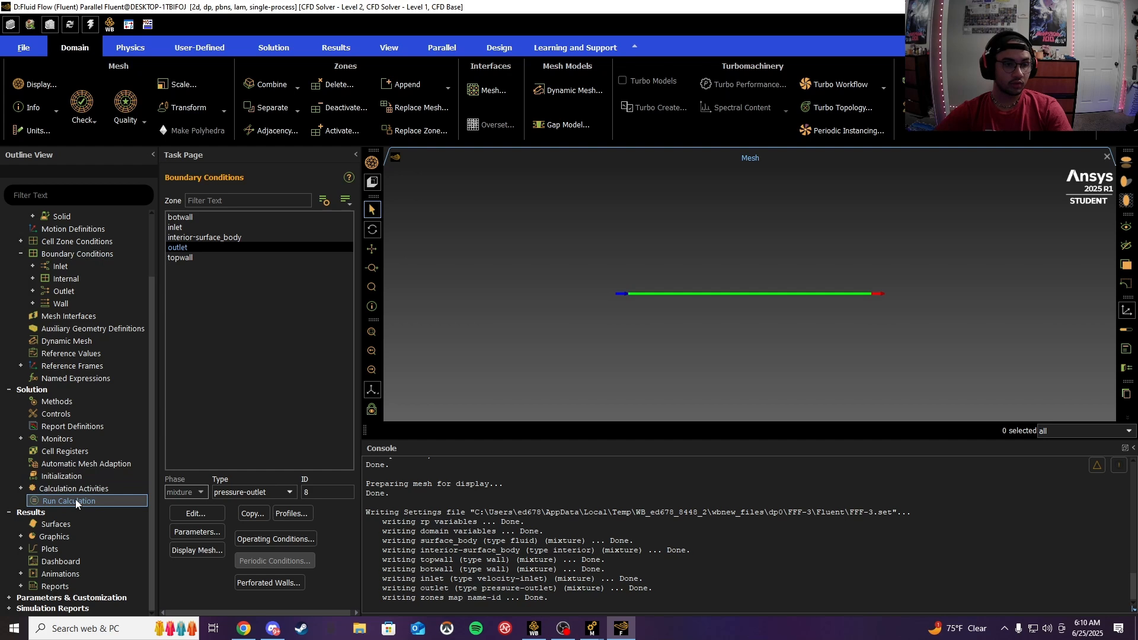
left_click(214, 337)
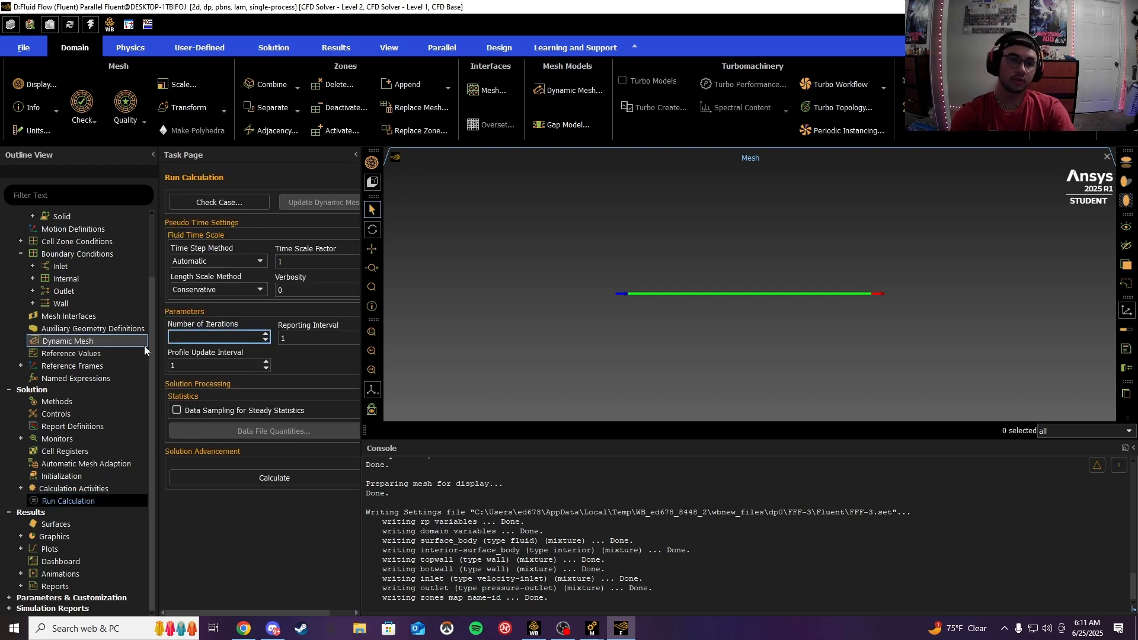
type("200")
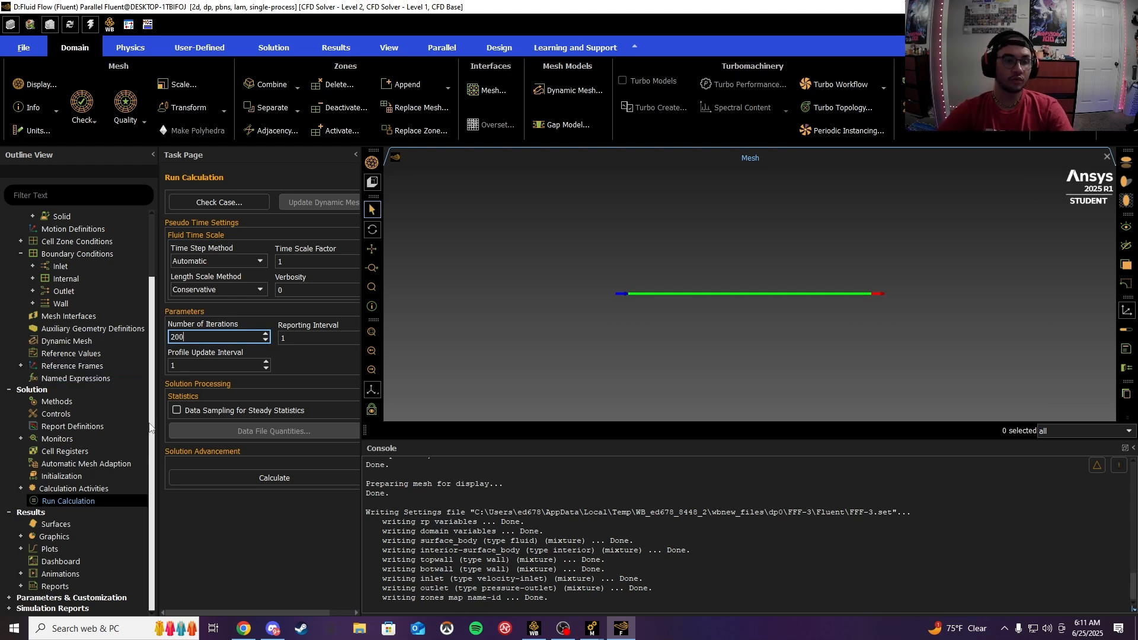
right_click(87, 504)
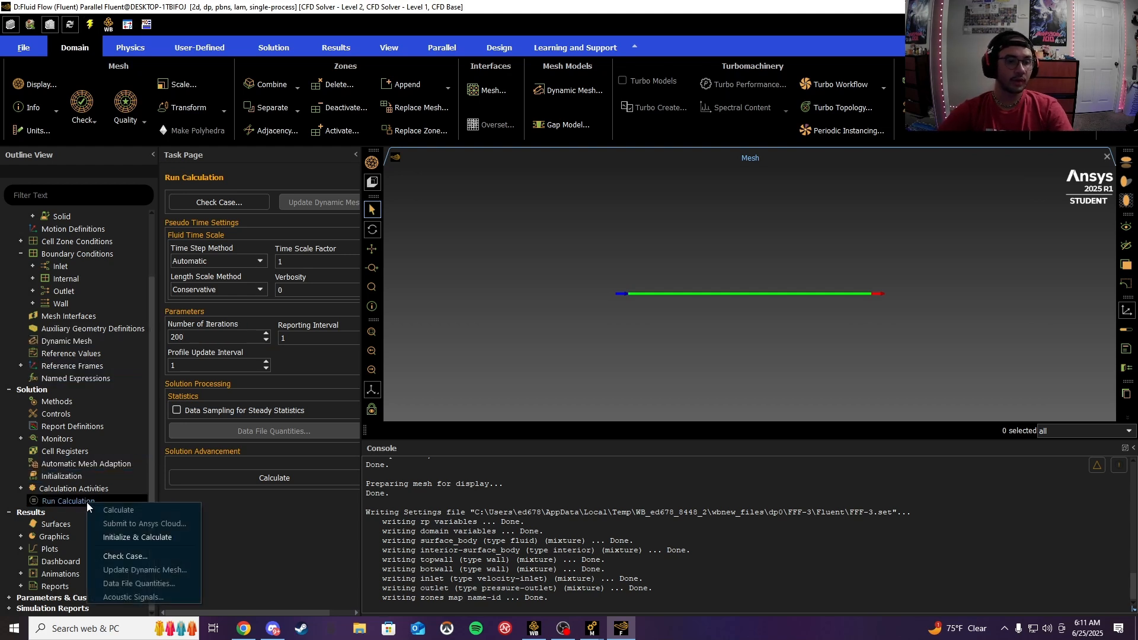
left_click(138, 538)
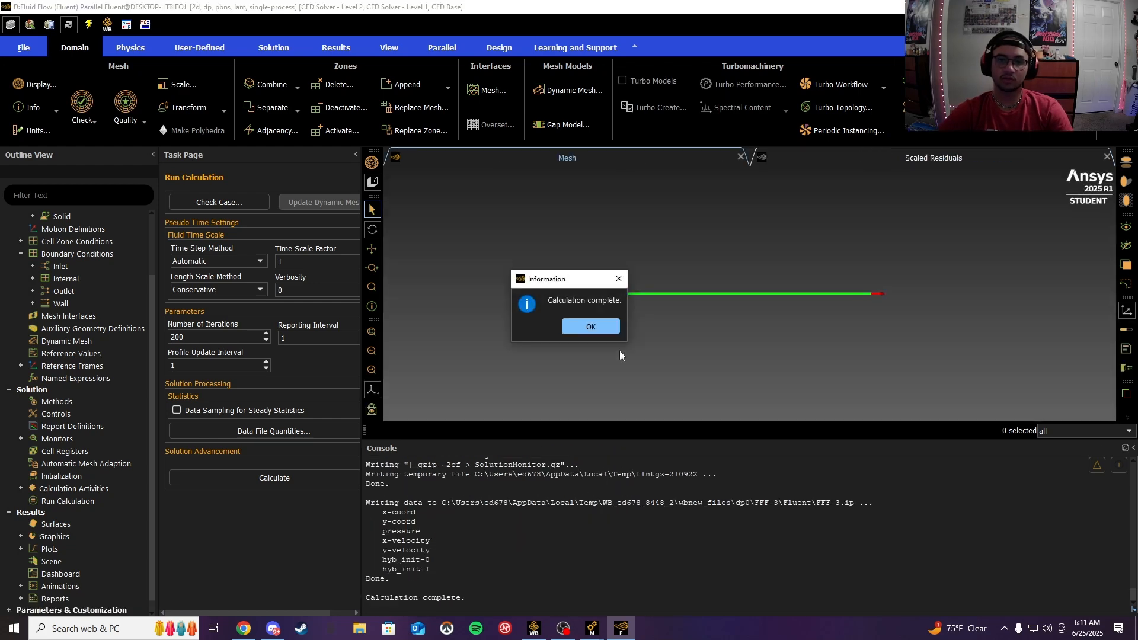
left_click(595, 325)
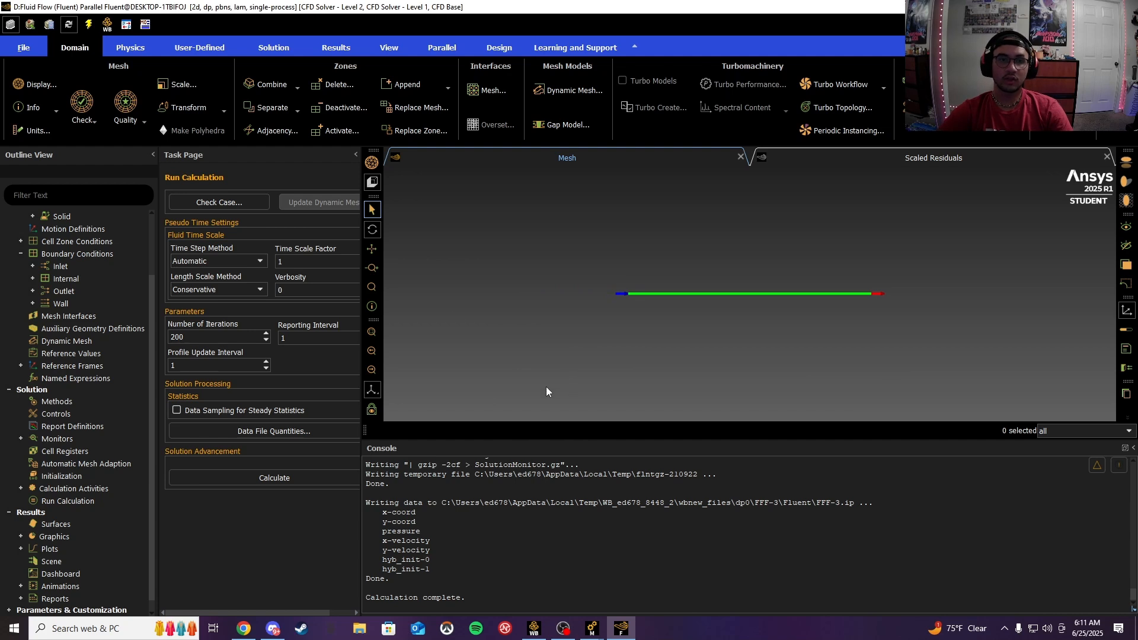
Step: Create and display the velocity vector plot vector-1, coloured by velocity magnitude with 3d arrows
left_click(338, 55)
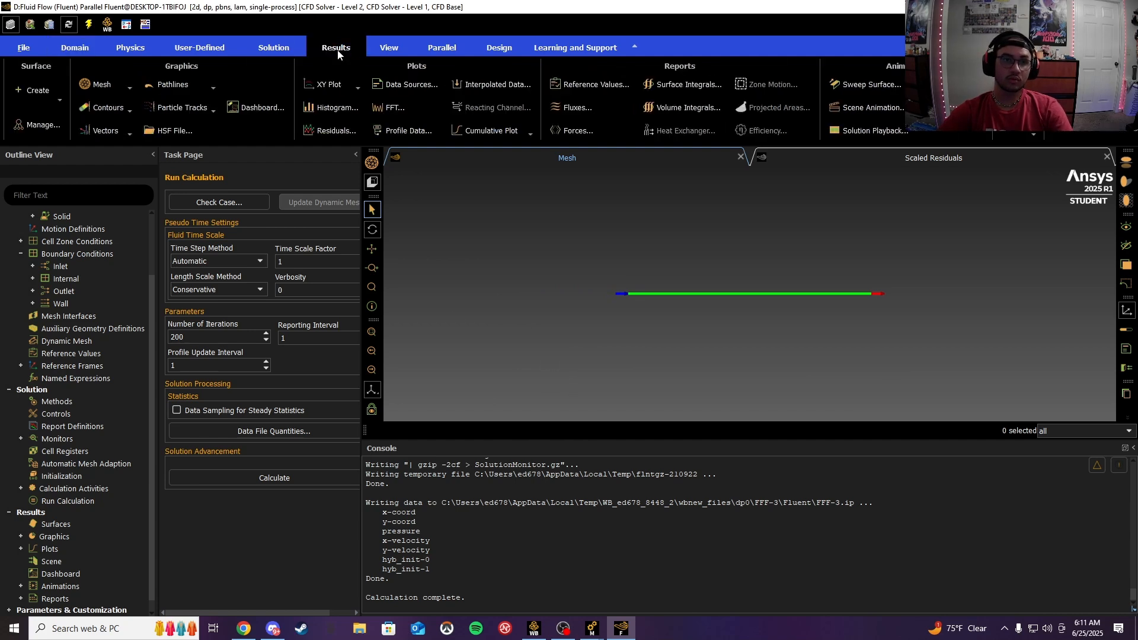
left_click(120, 130)
left_click(100, 147)
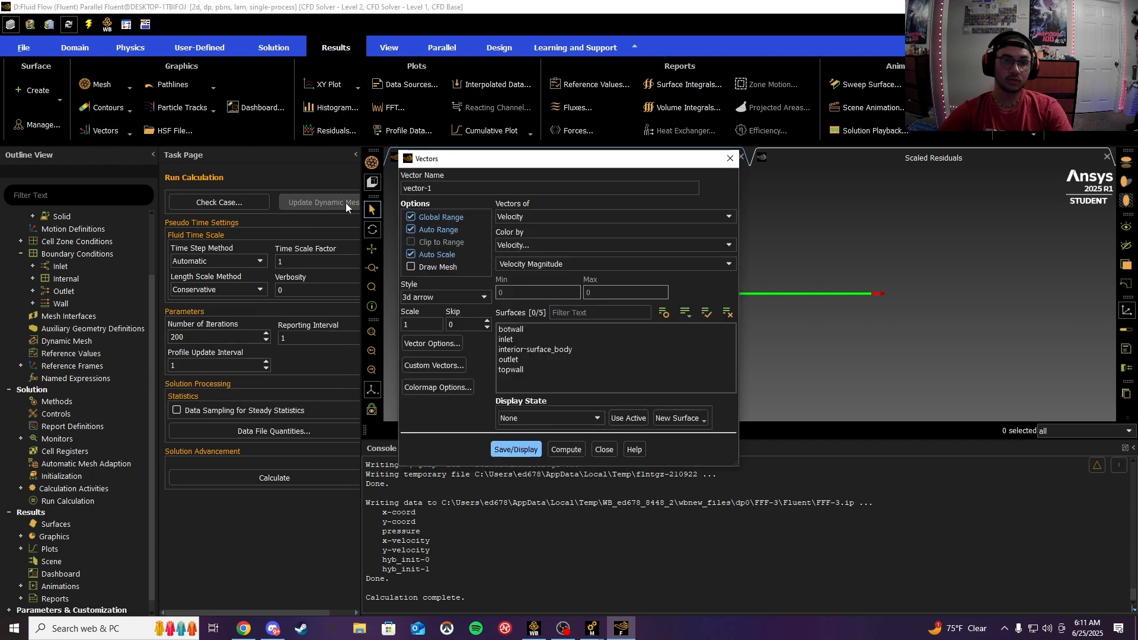
left_click(524, 447)
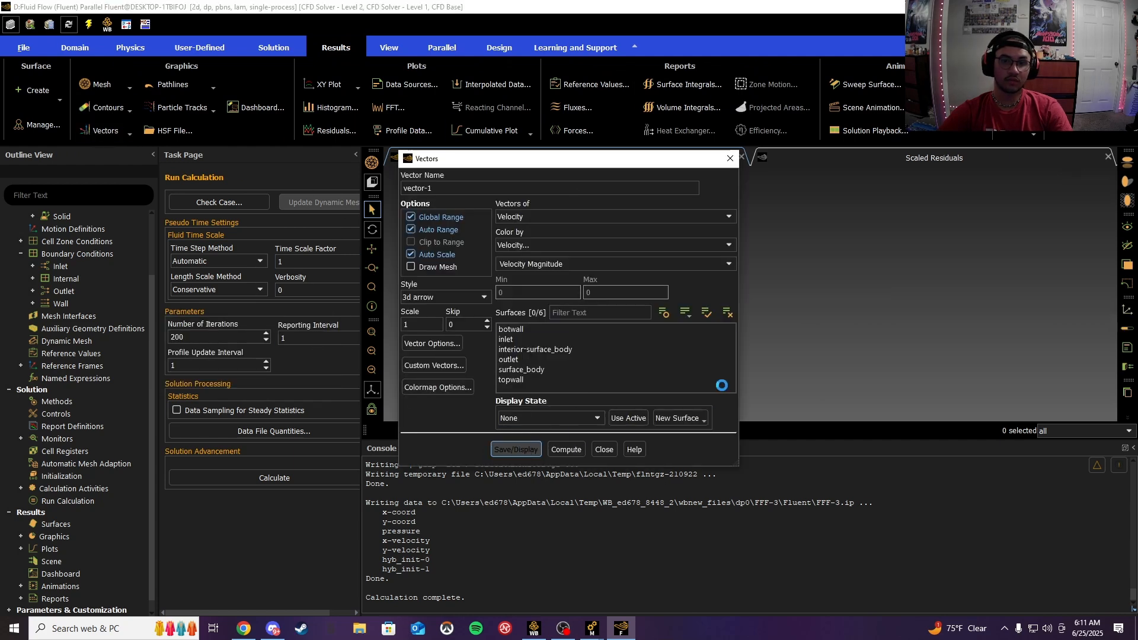
left_click(604, 450)
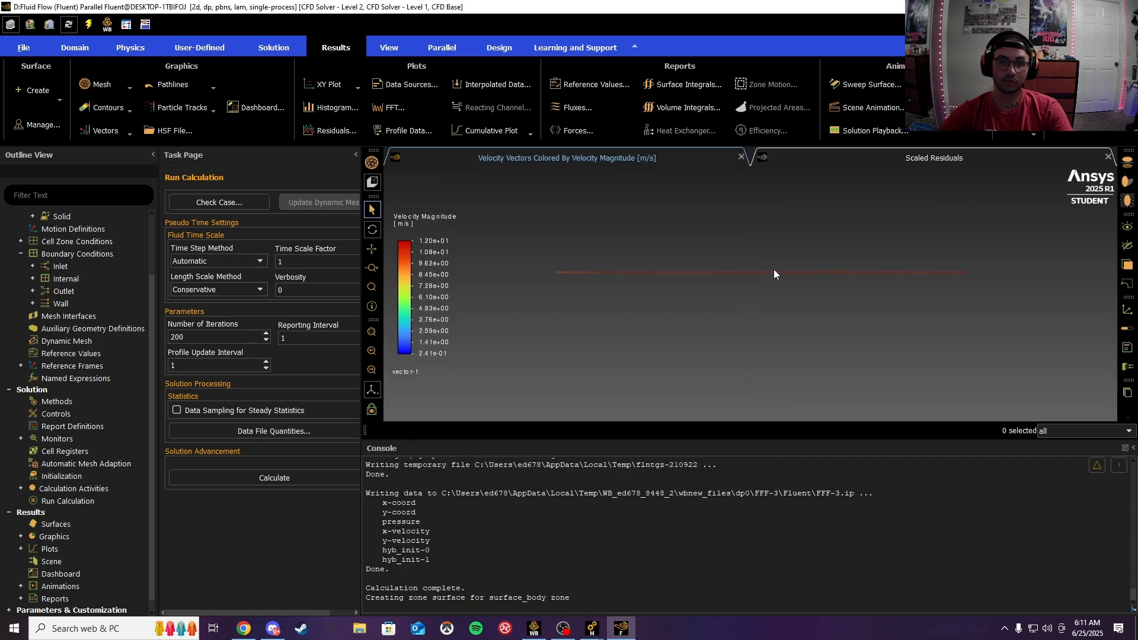
Step: Examine the velocity vector profiles up close in the middle of the channel
scroll(770, 272, "up", 6)
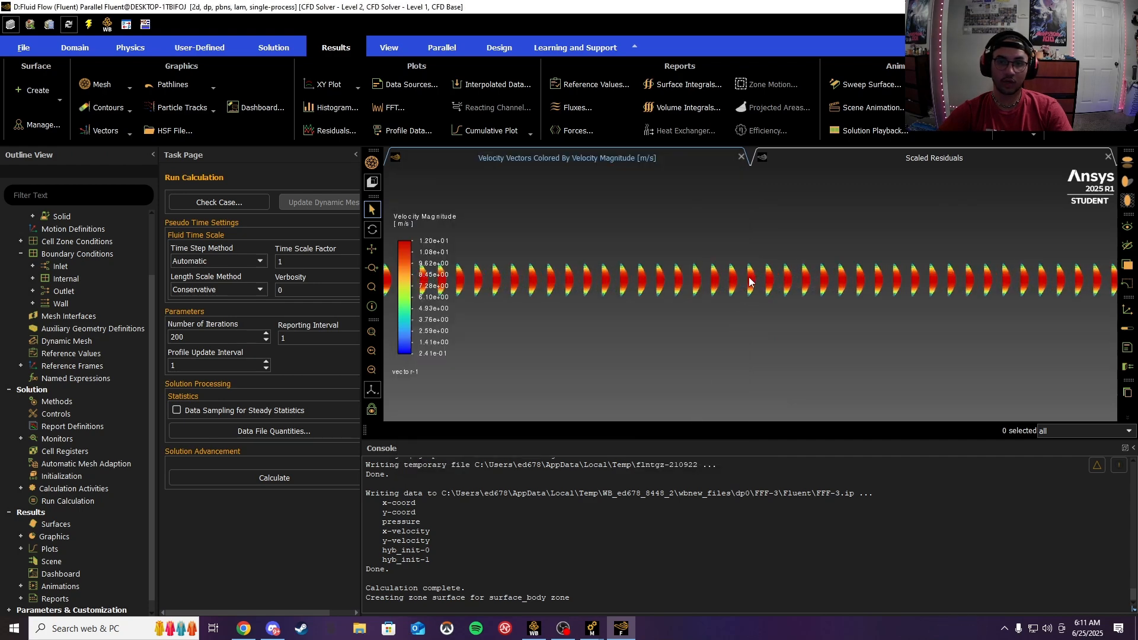
scroll(750, 281, "up", 5)
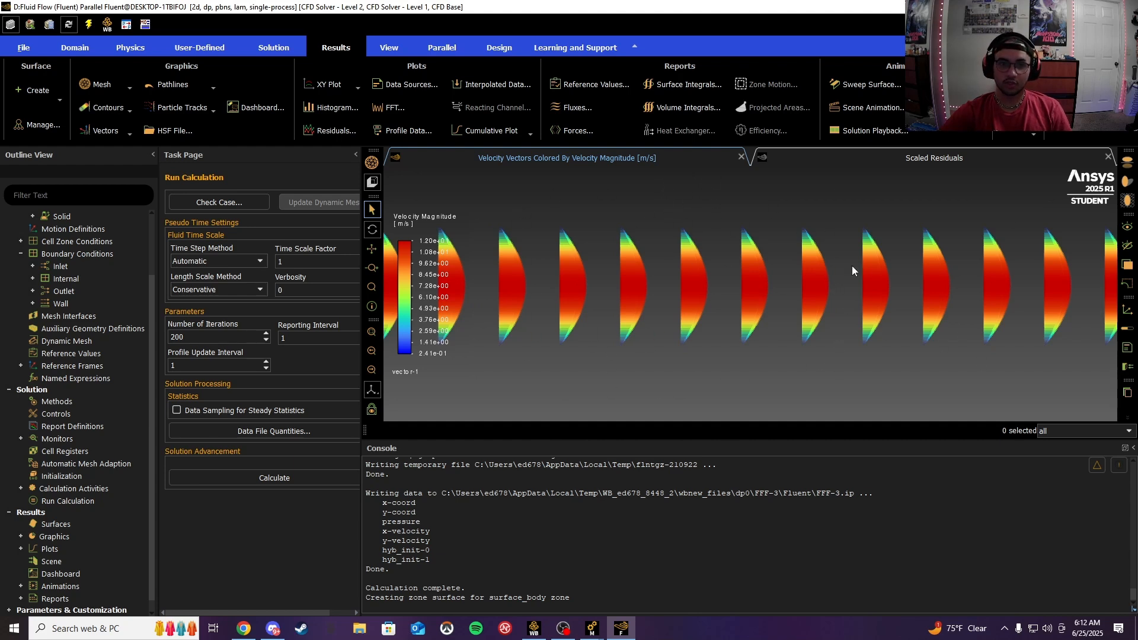
Step: Switch to Workbench, update the Results component of Fluid Flow system D, and open it in CFD-Post
left_click(534, 632)
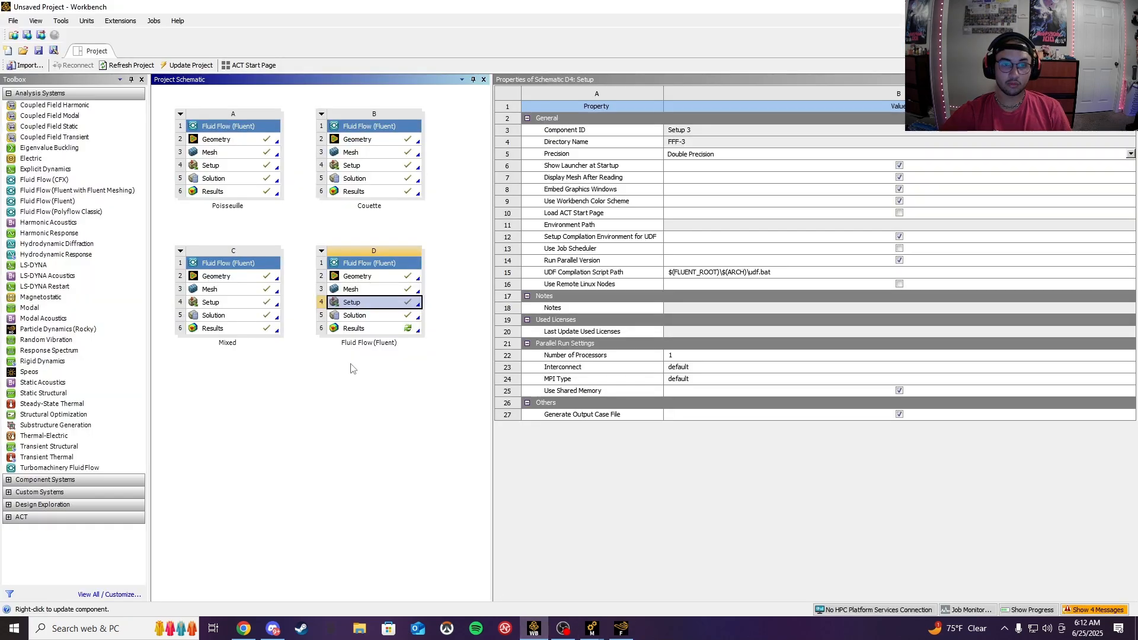
right_click(378, 328)
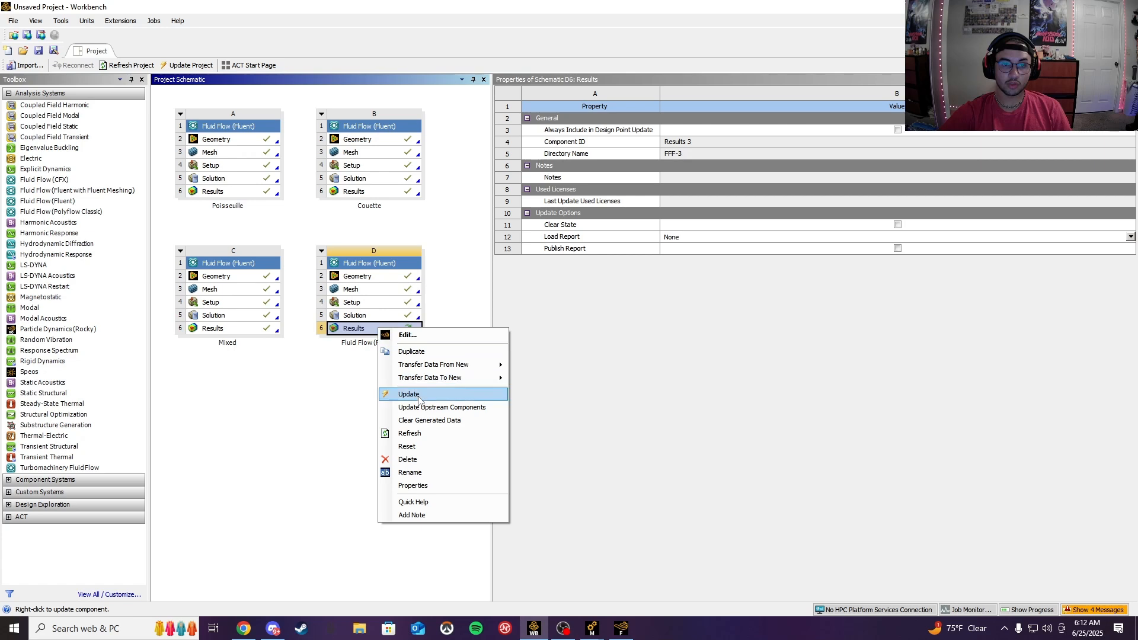
left_click(415, 396)
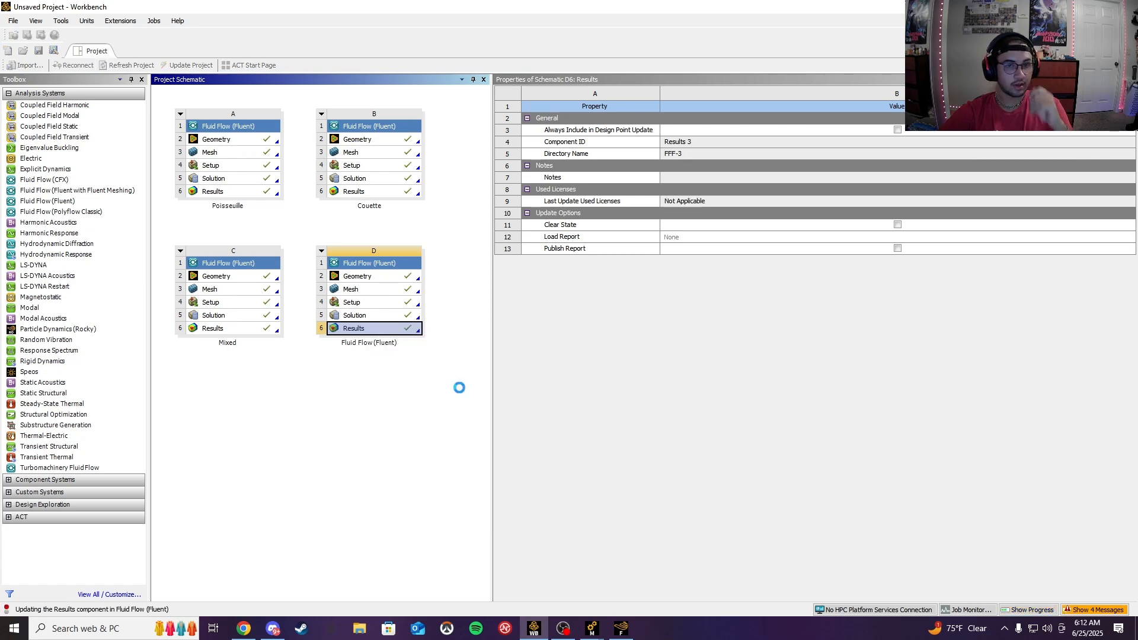
double_click(377, 329)
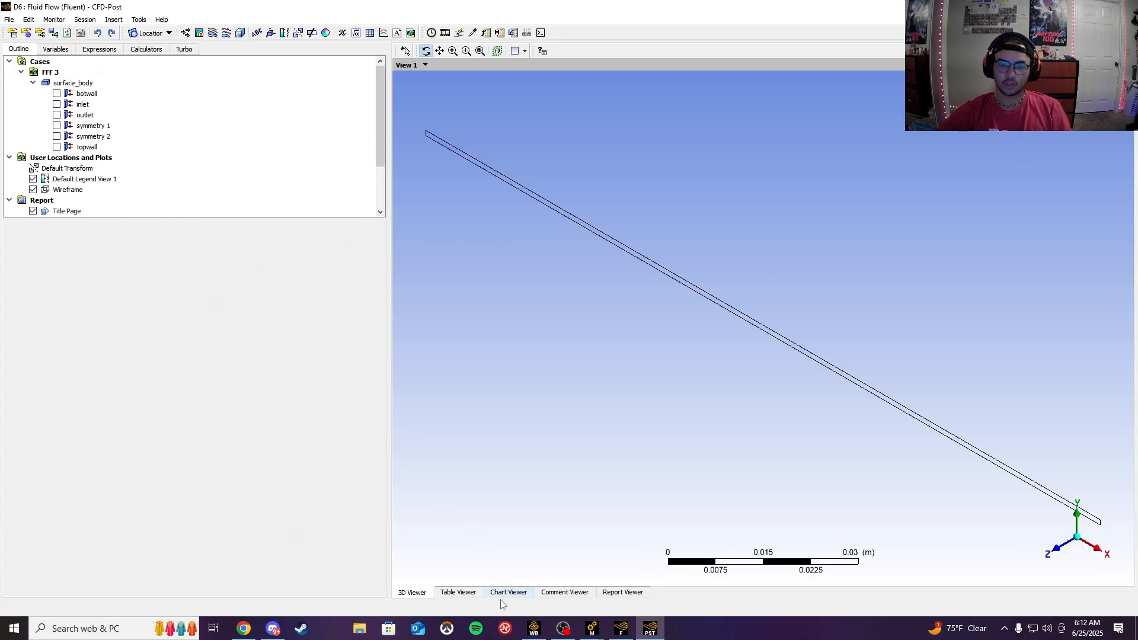
Step: Close the DesignModeler and Meshing windows of system D and return to CFD-Post
left_click(592, 628)
mouse_move(584, 543)
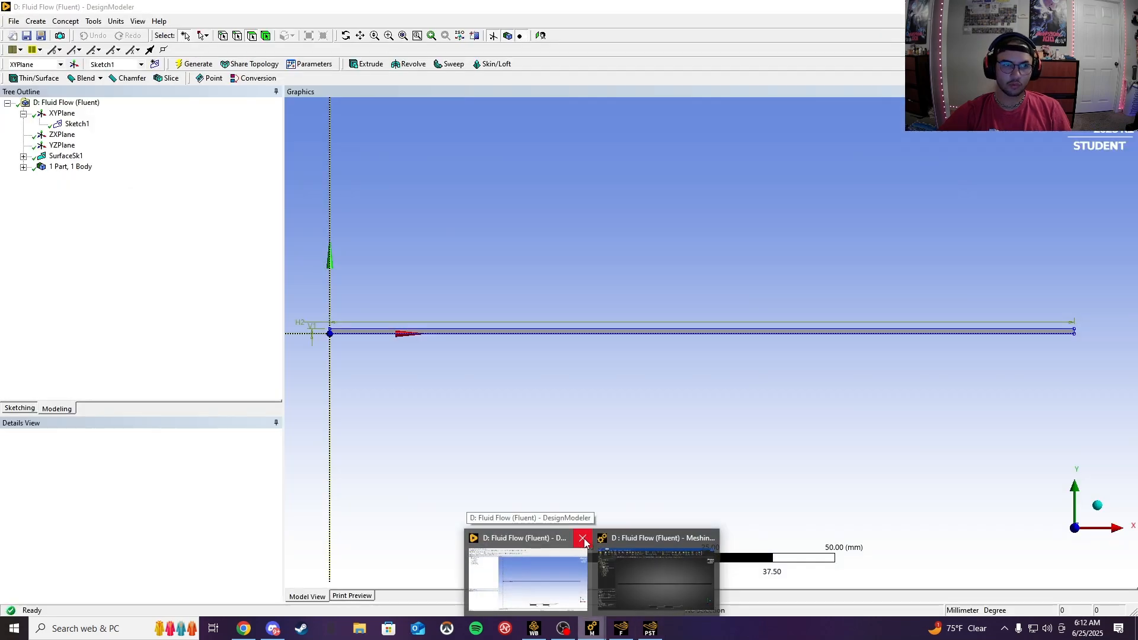
left_click(583, 540)
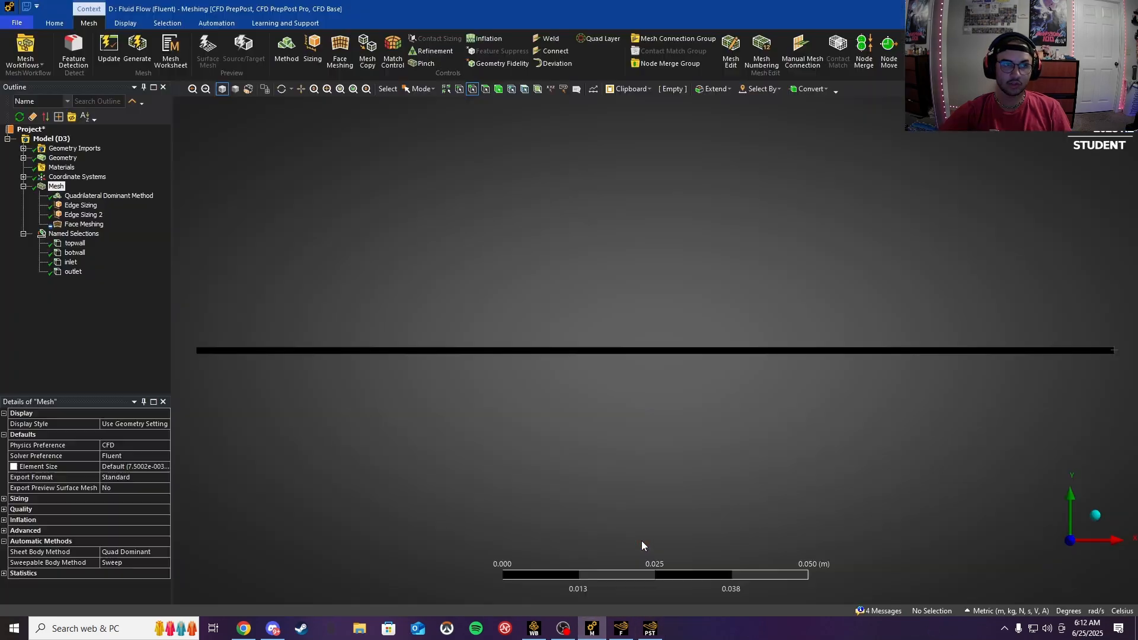
left_click(619, 535)
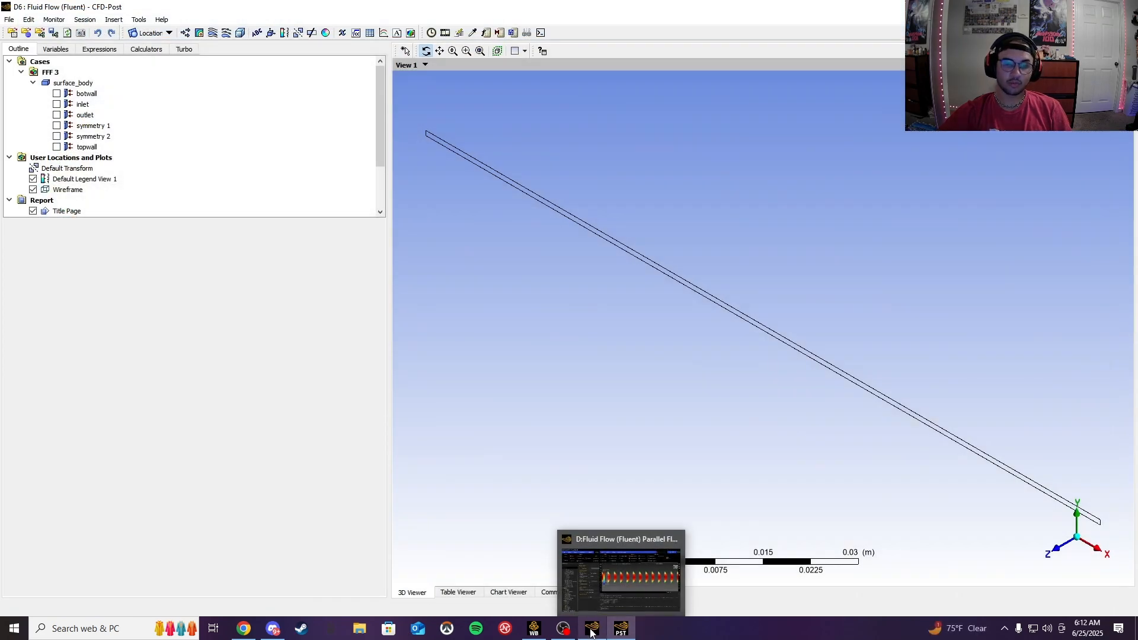
left_click(591, 632)
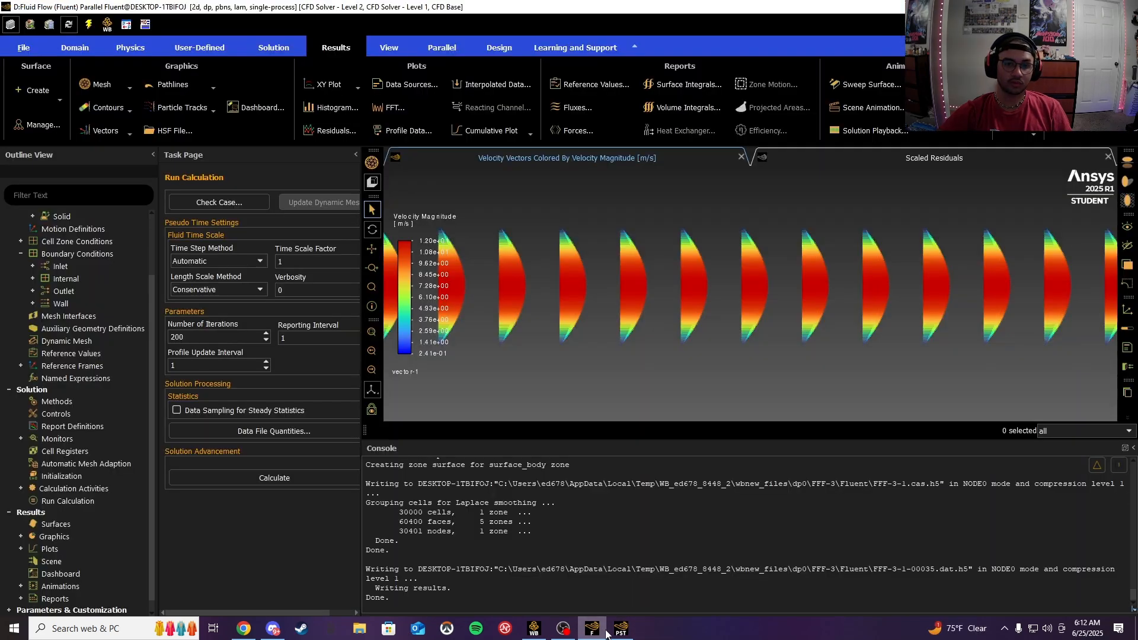
left_click(611, 632)
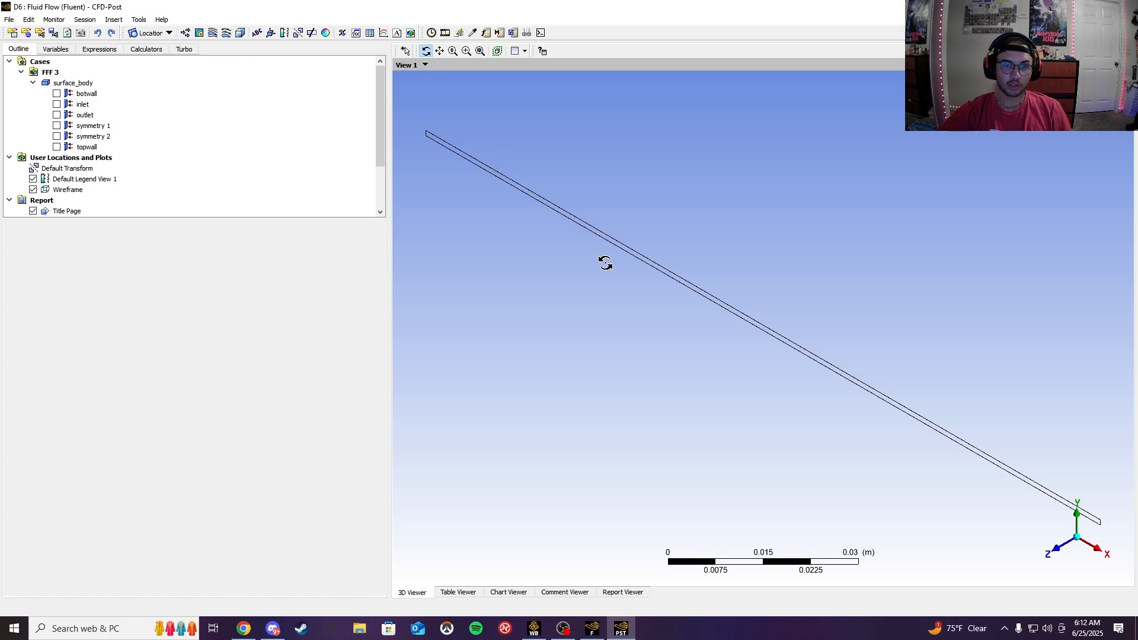
Step: Create a contour plot of Velocity u on symmetry 1 with 100 contours and the Global range, and apply it
left_click(1059, 550)
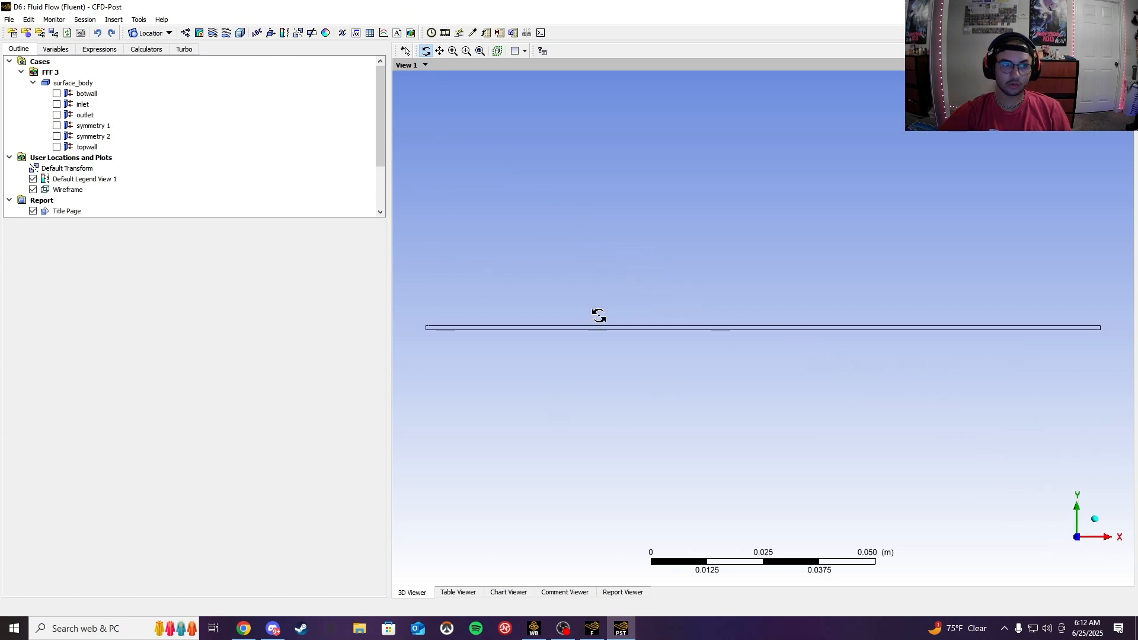
left_click(200, 34)
left_click(225, 79)
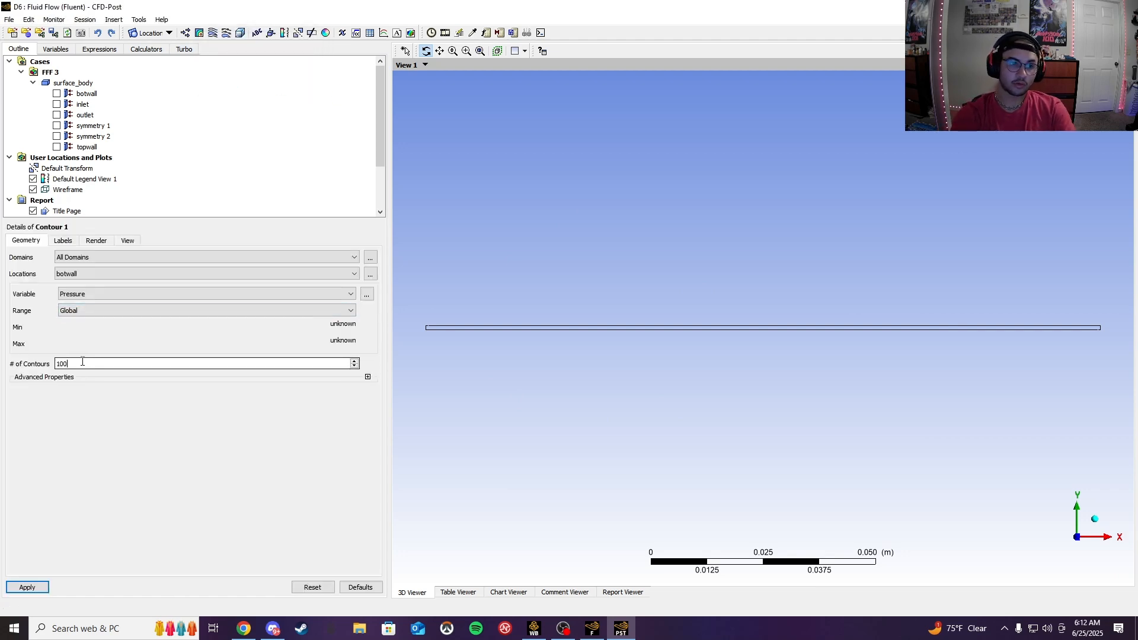
left_click(116, 276)
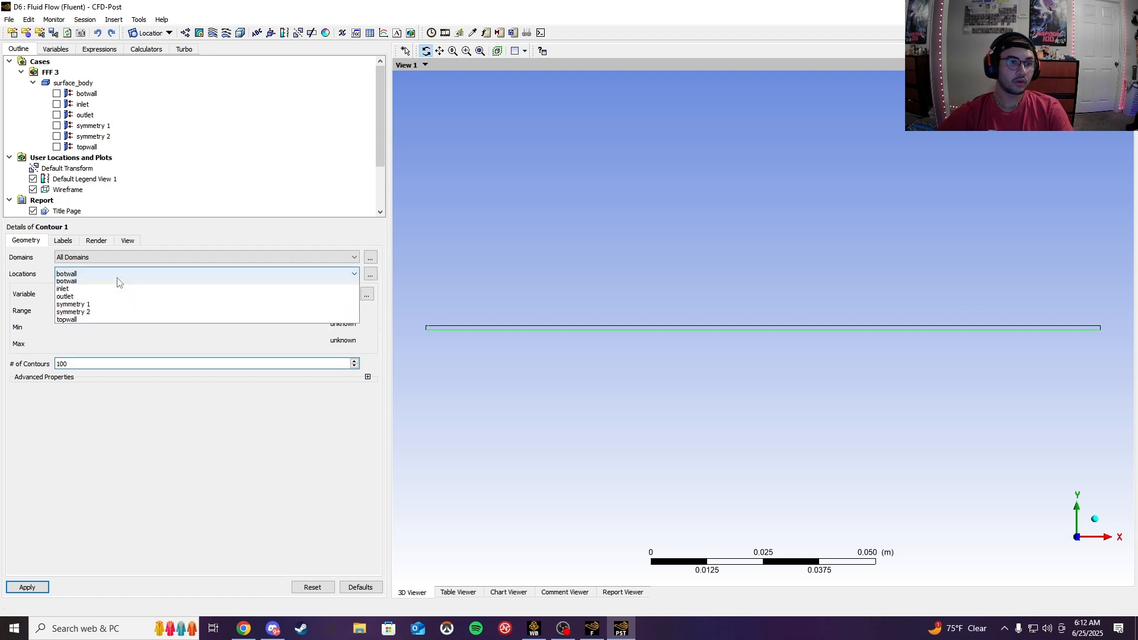
left_click(81, 308)
left_click(83, 294)
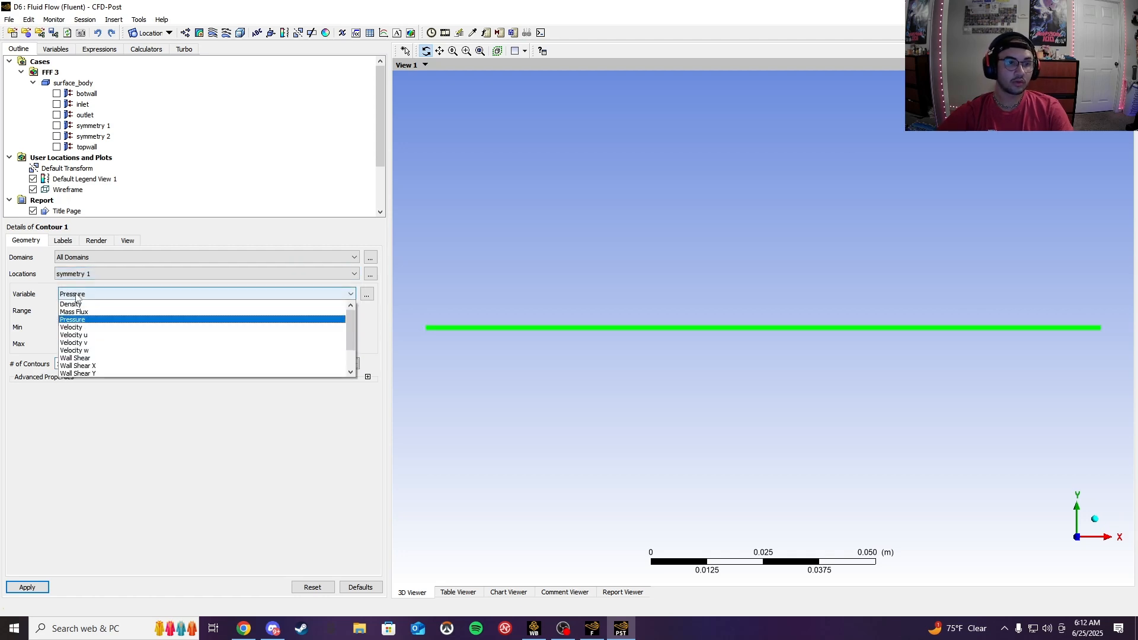
left_click(84, 338)
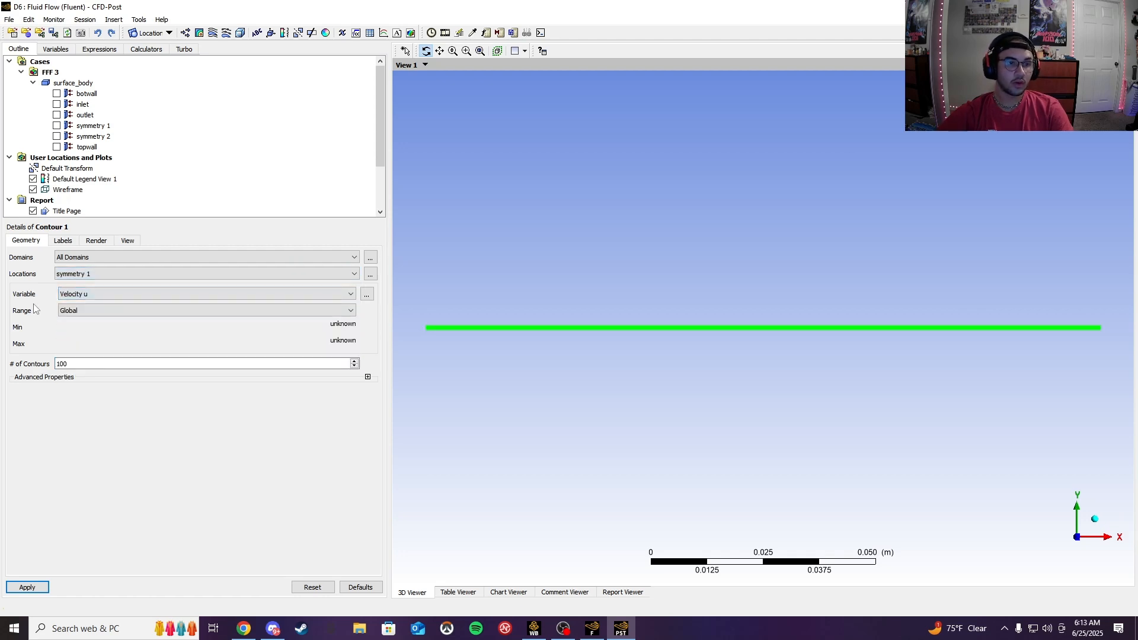
left_click(74, 246)
left_click(125, 241)
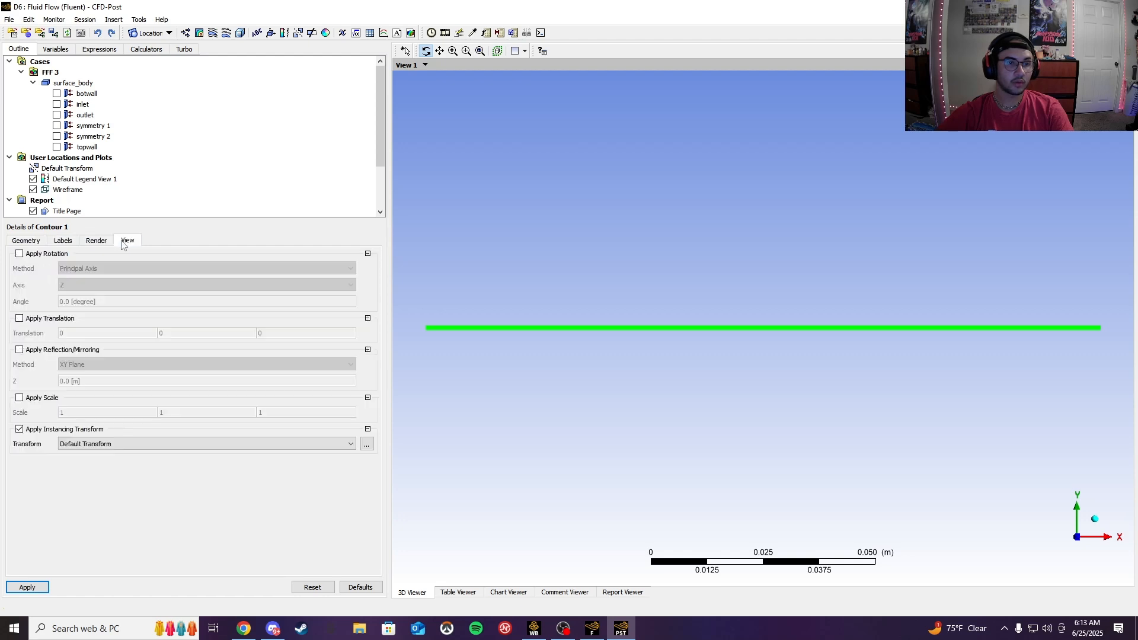
left_click(23, 241)
left_click(31, 588)
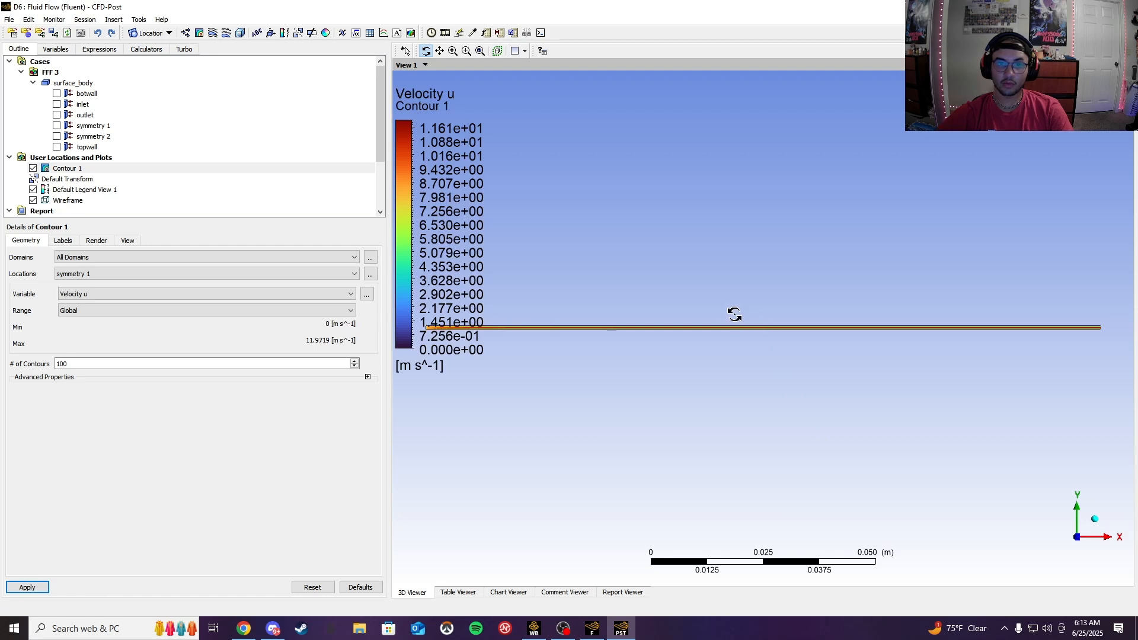
Step: Make Default Legend View 1 horizontal, titled by Variable only, with its numbers in Fixed format, and apply the changes
right_click_drag(729, 316, 781, 342)
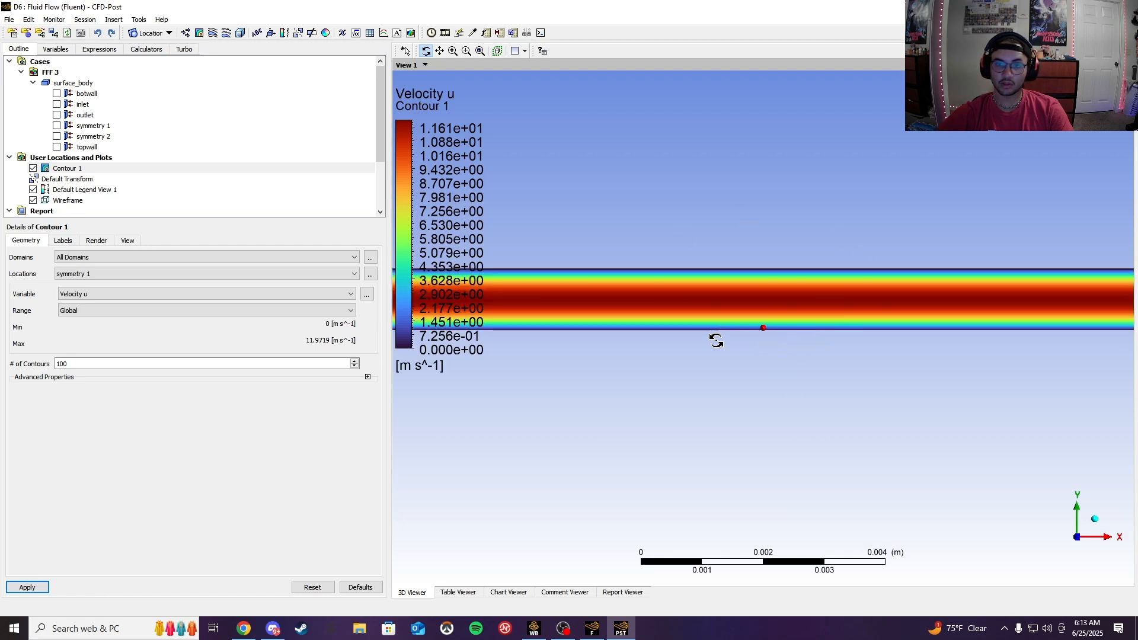
left_click(84, 190)
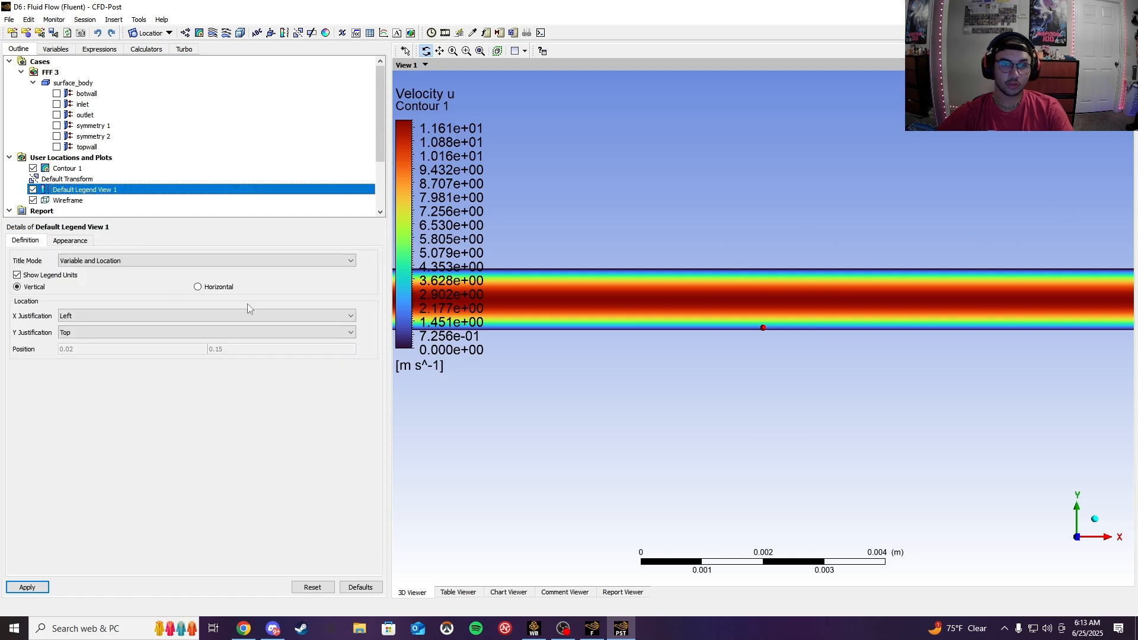
left_click(197, 287)
left_click(131, 264)
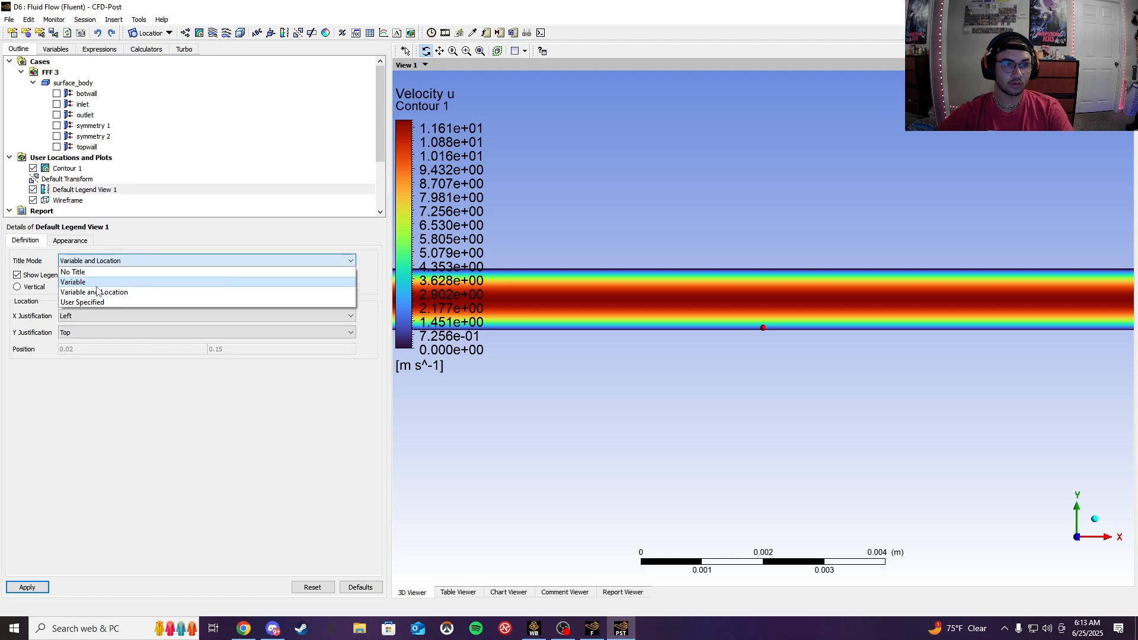
left_click(92, 283)
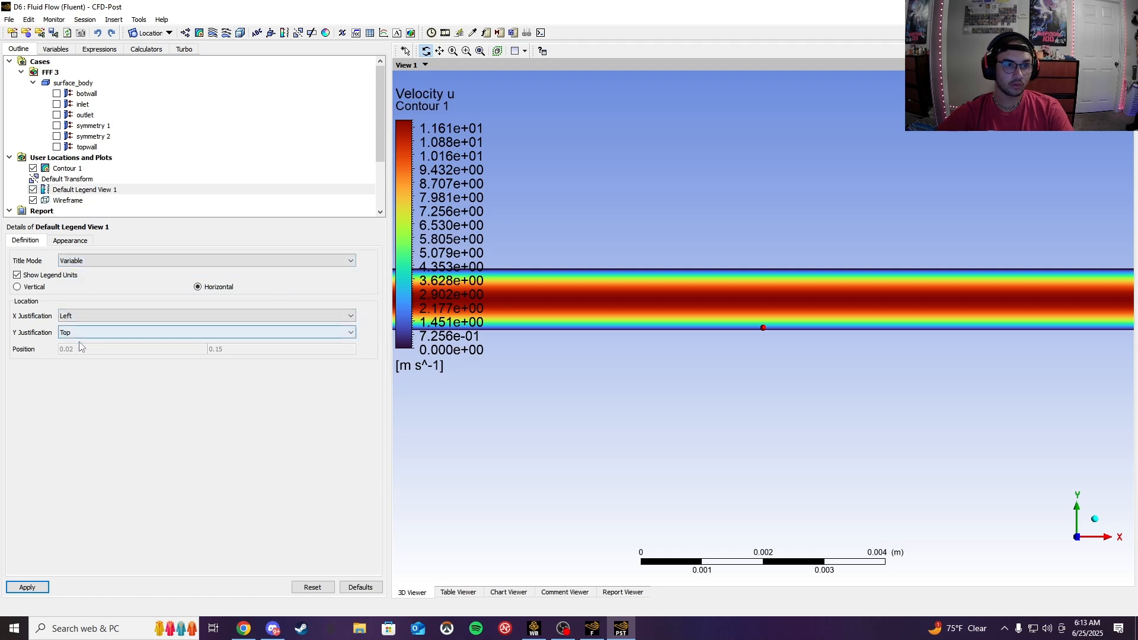
left_click(67, 241)
left_click(221, 316)
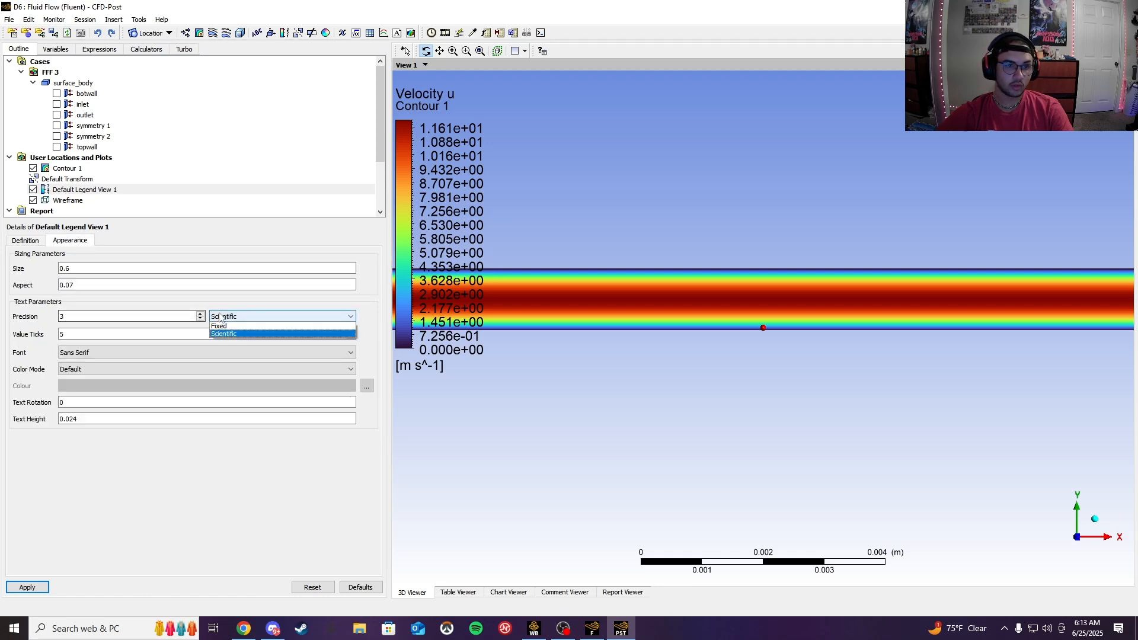
left_click(219, 328)
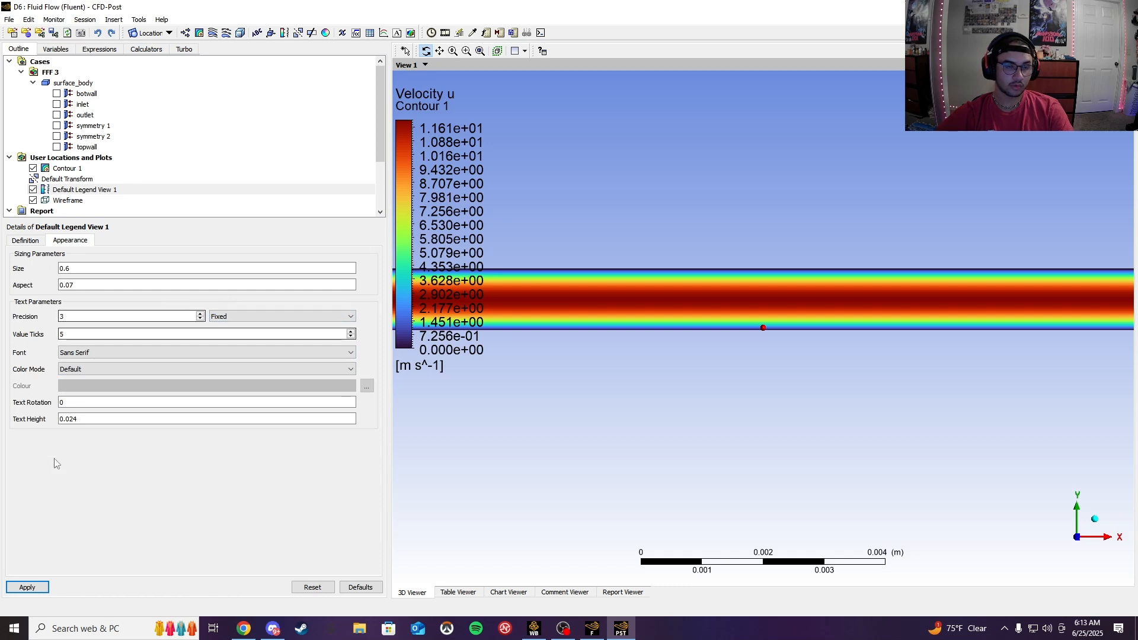
left_click(27, 588)
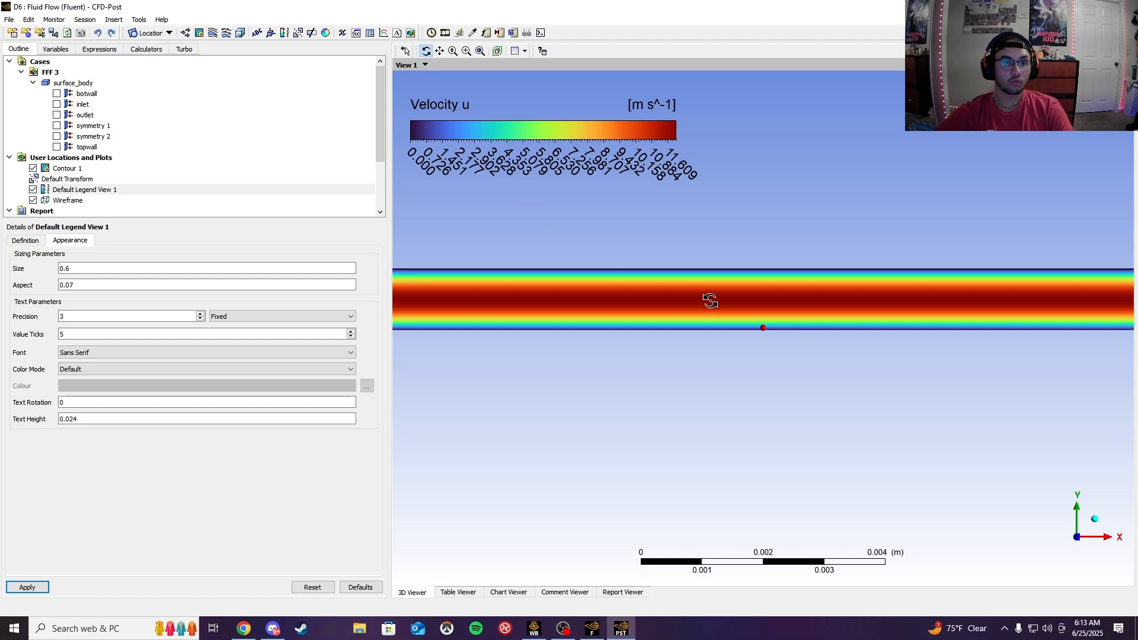
Step: Look over the velocity contour along the full channel and hide Contour 1
scroll(832, 313, "down", 5)
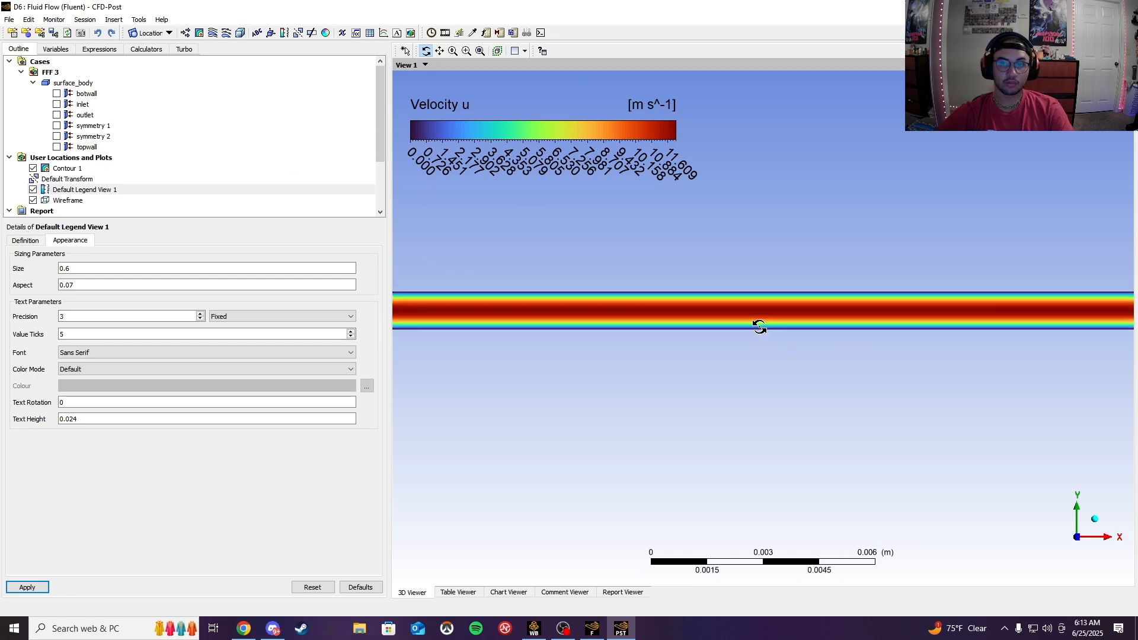
scroll(776, 327, "down", 6)
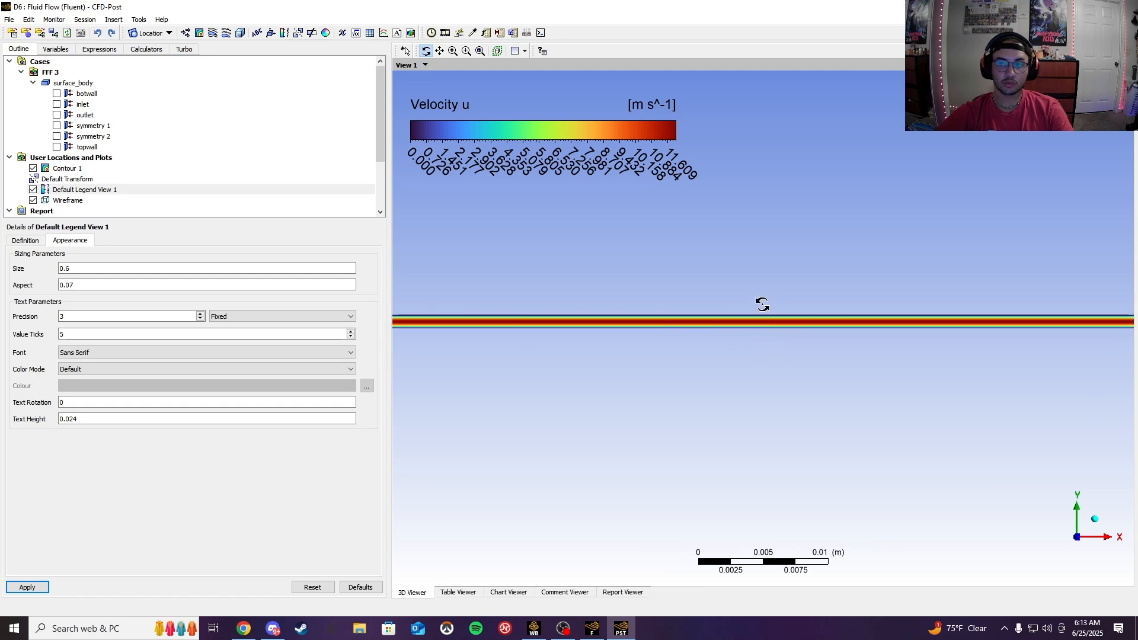
scroll(762, 307, "down", 3)
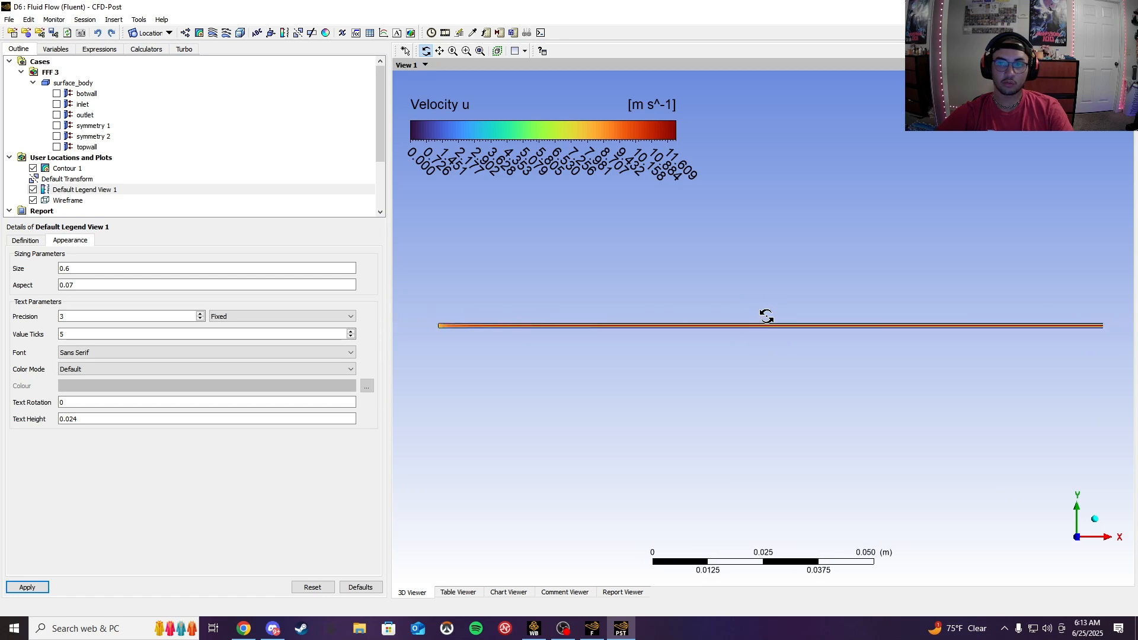
scroll(779, 304, "up", 1)
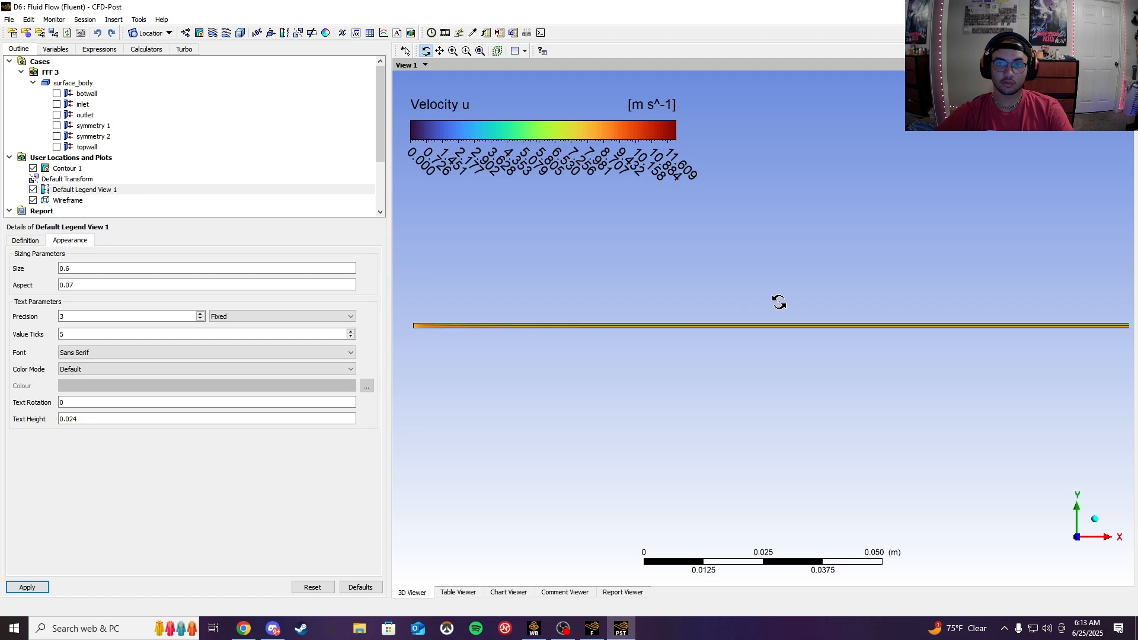
left_click(33, 169)
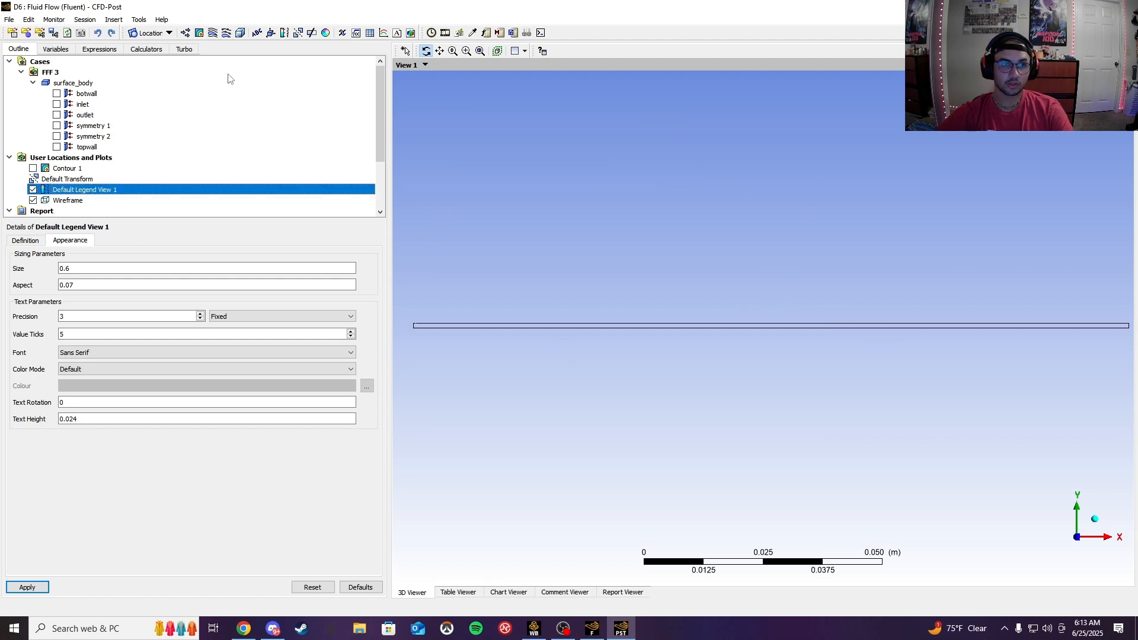
Step: Insert a new line location named Midline
left_click(167, 33)
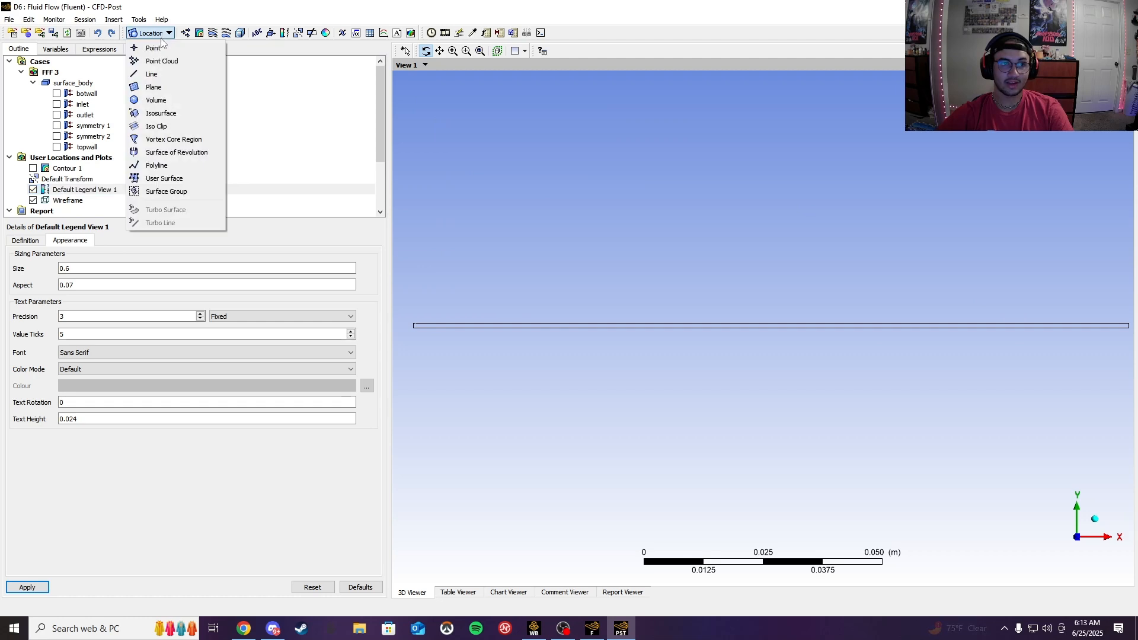
left_click(153, 74)
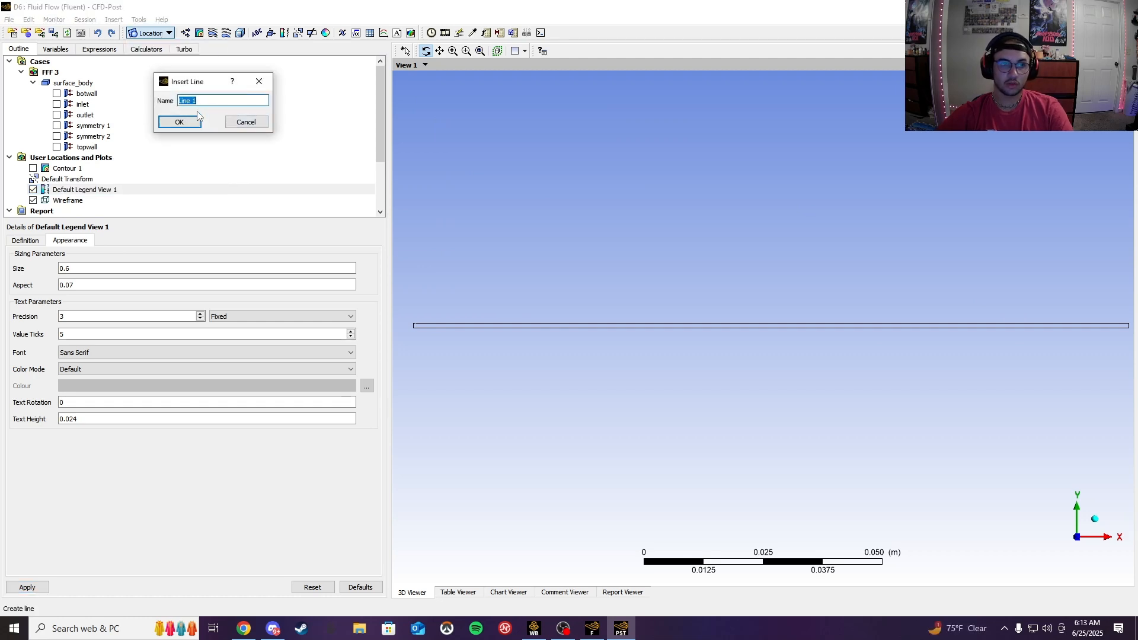
type("Midl")
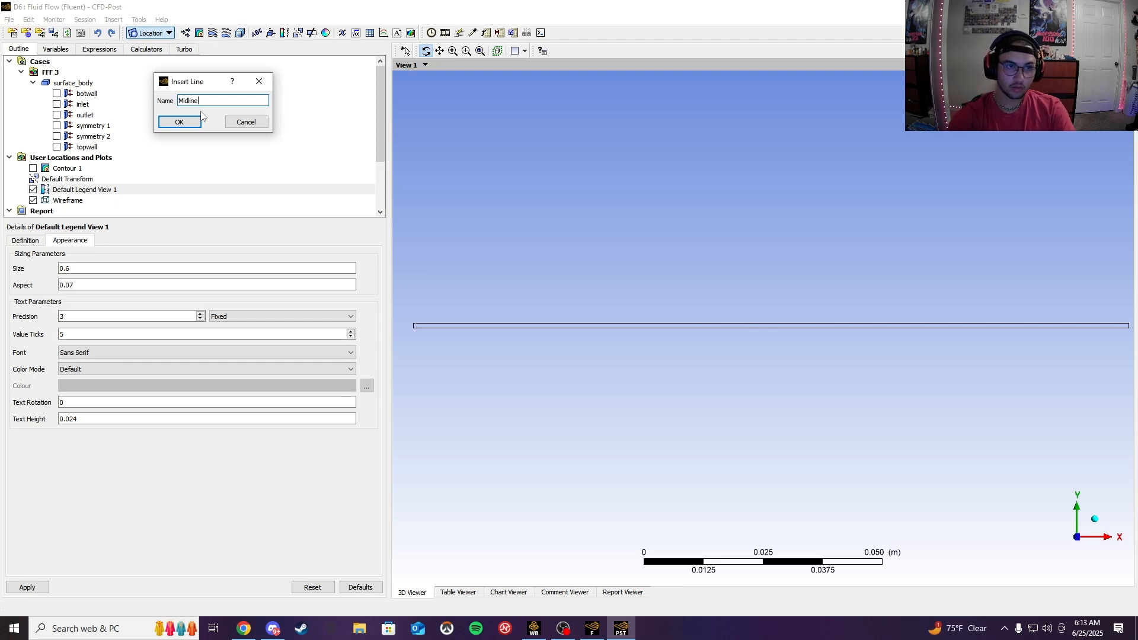
left_click(184, 122)
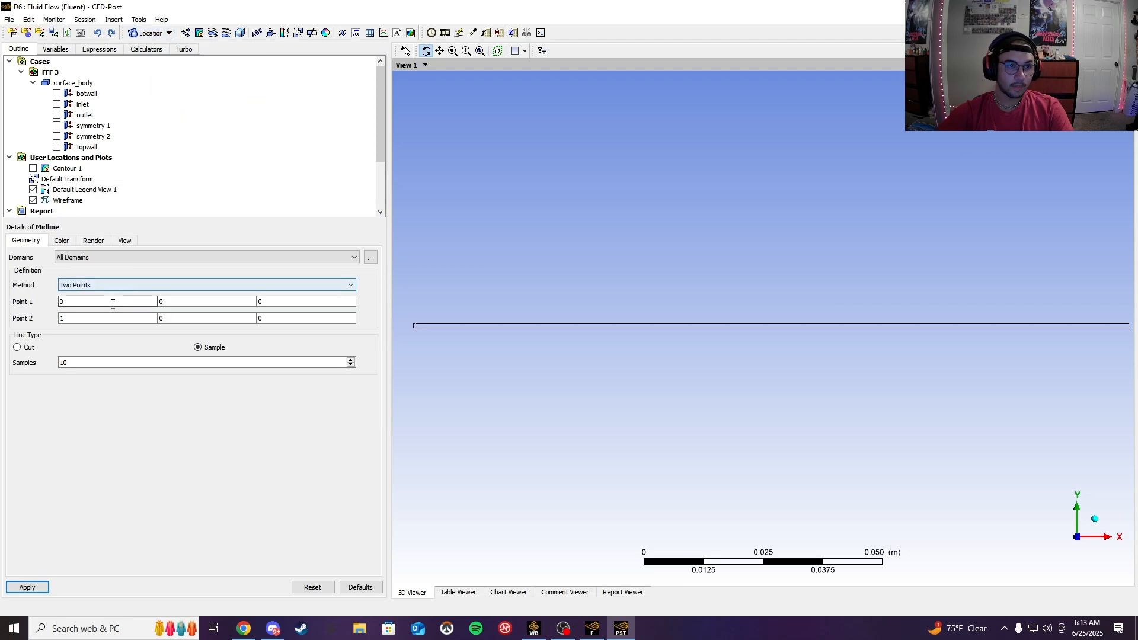
Step: Define Midline by two points, (0.075, 0, 0) and (0.075, 0.001, 0), with 100 samples, and apply it
left_click(111, 303)
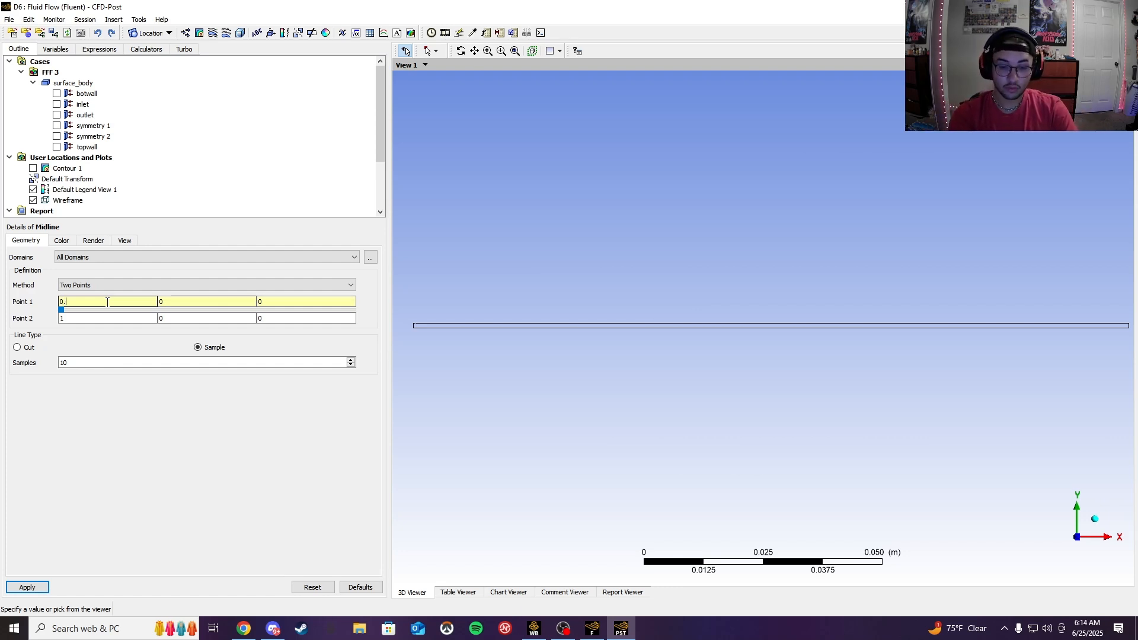
type("75")
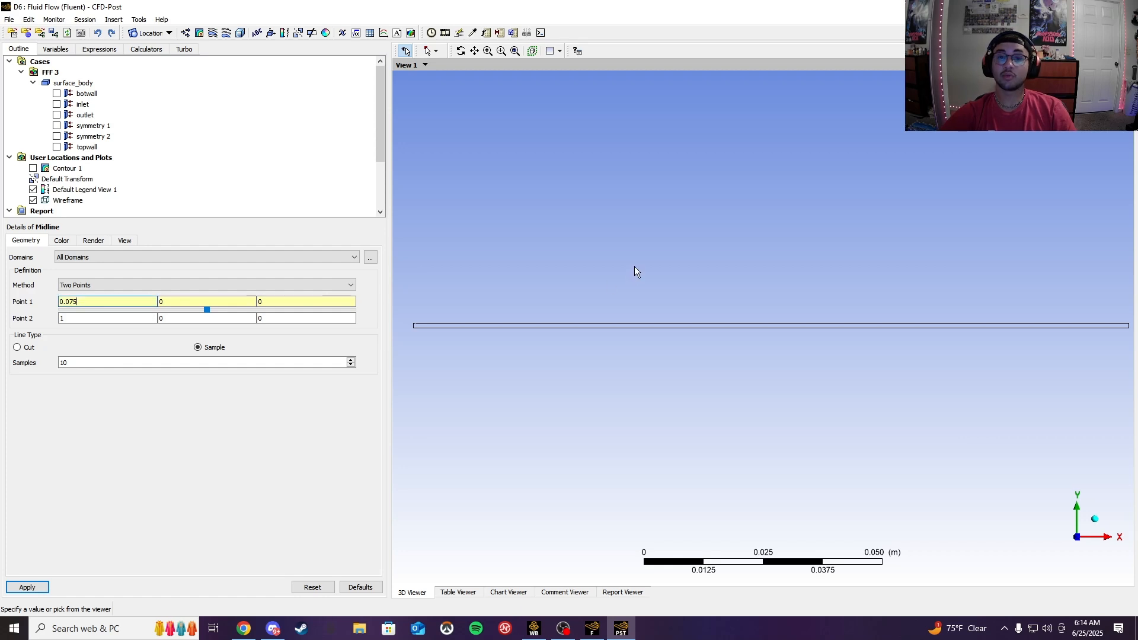
left_click(92, 320)
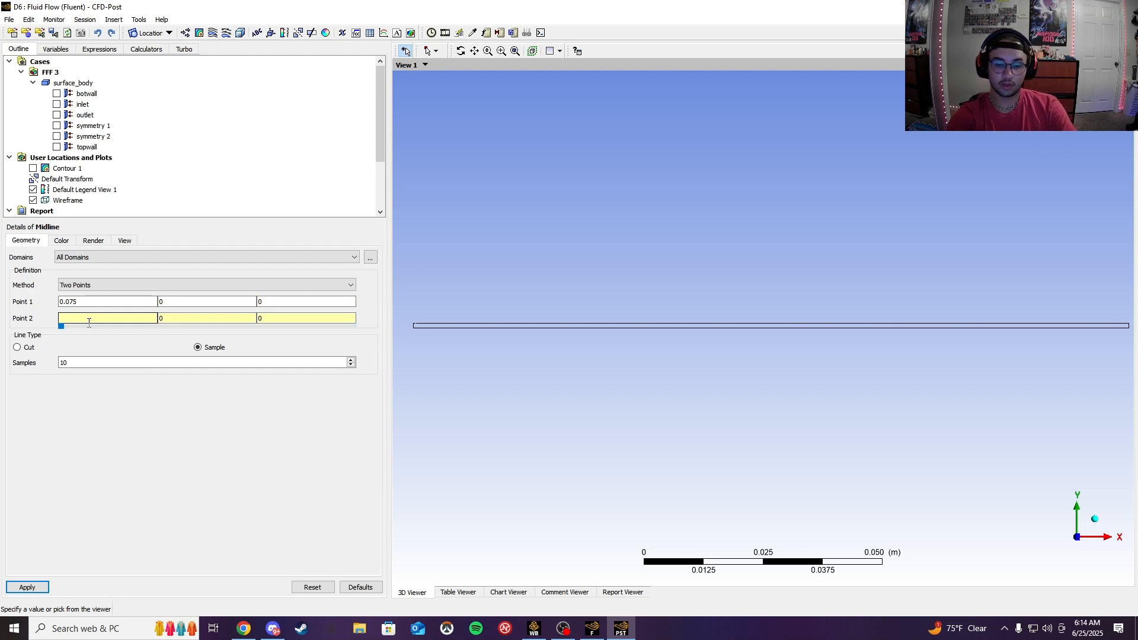
type("0.07")
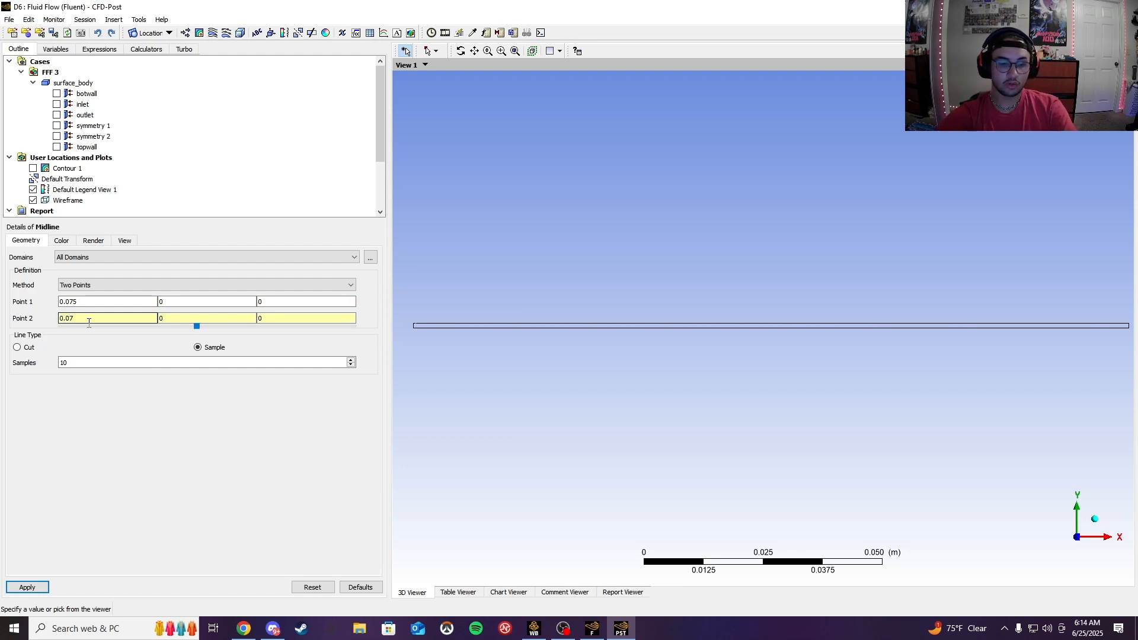
type("5")
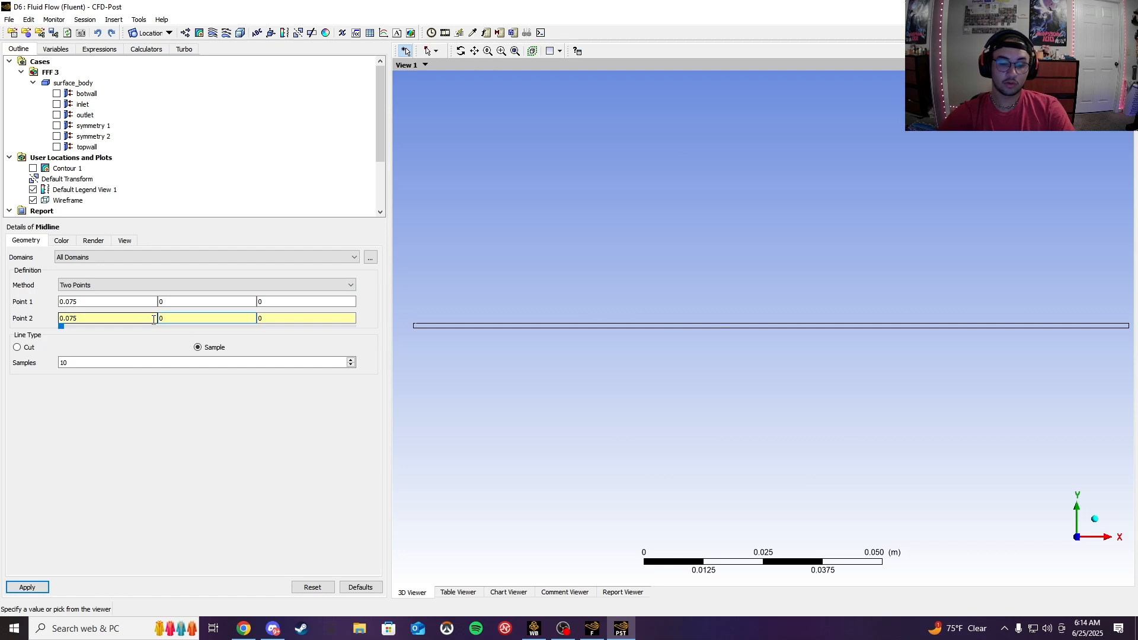
type("0.001")
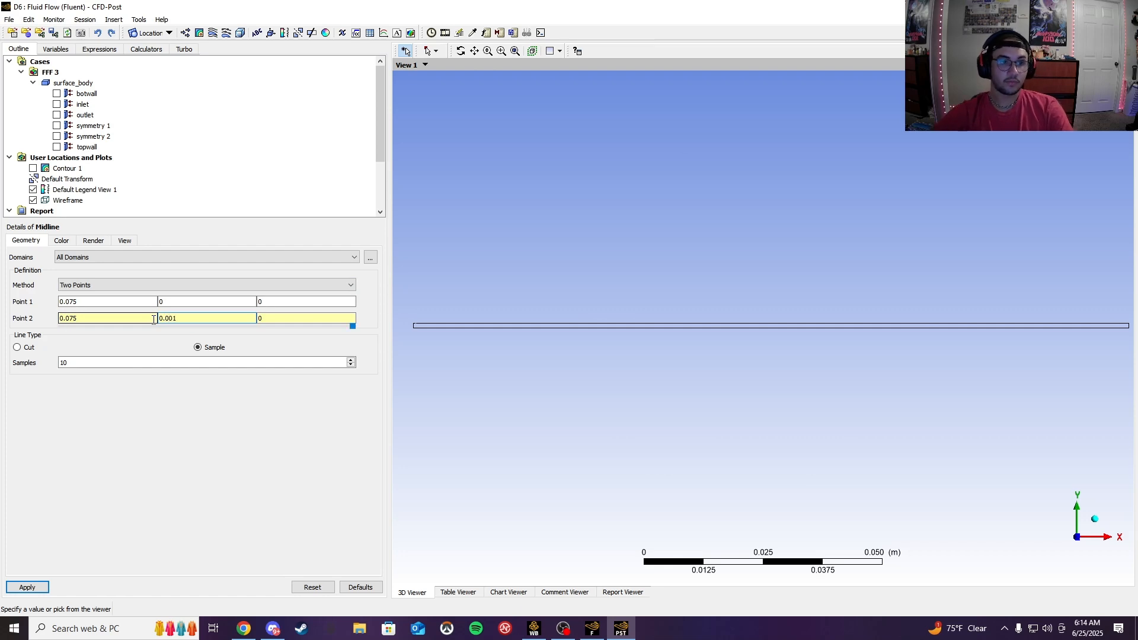
left_click(164, 362)
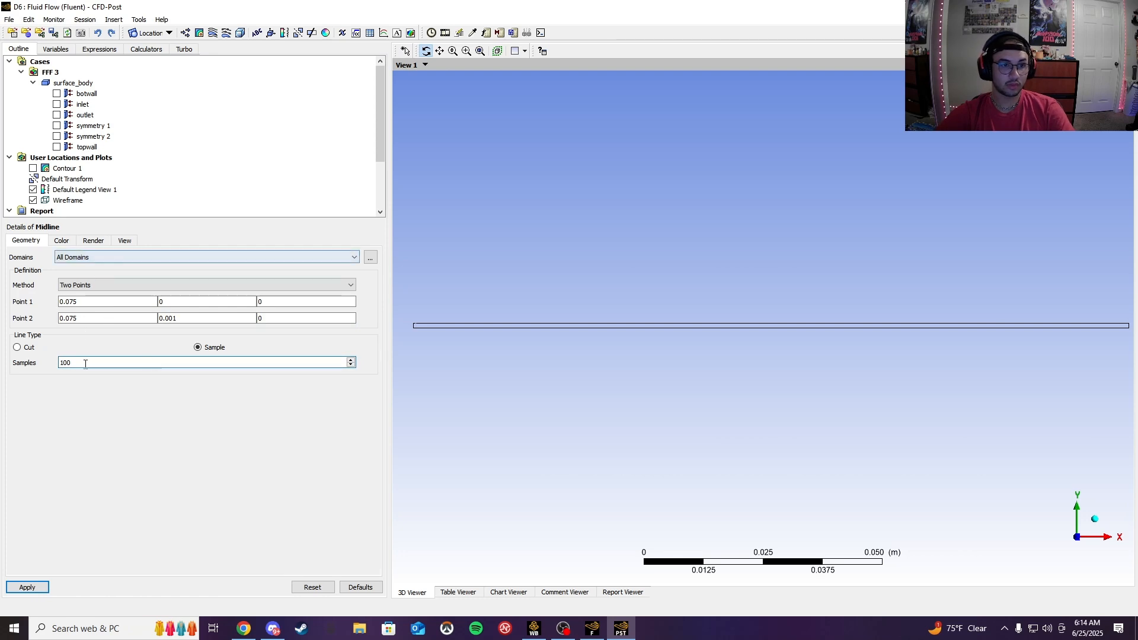
left_click(25, 588)
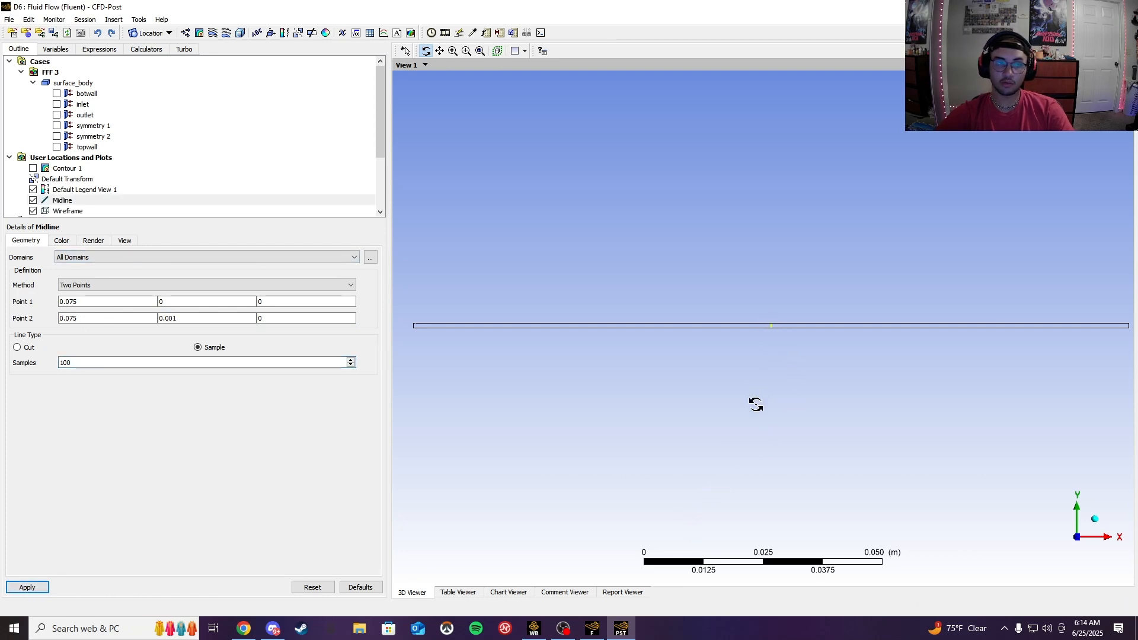
Step: Insert a second line location named Endline
left_click(169, 33)
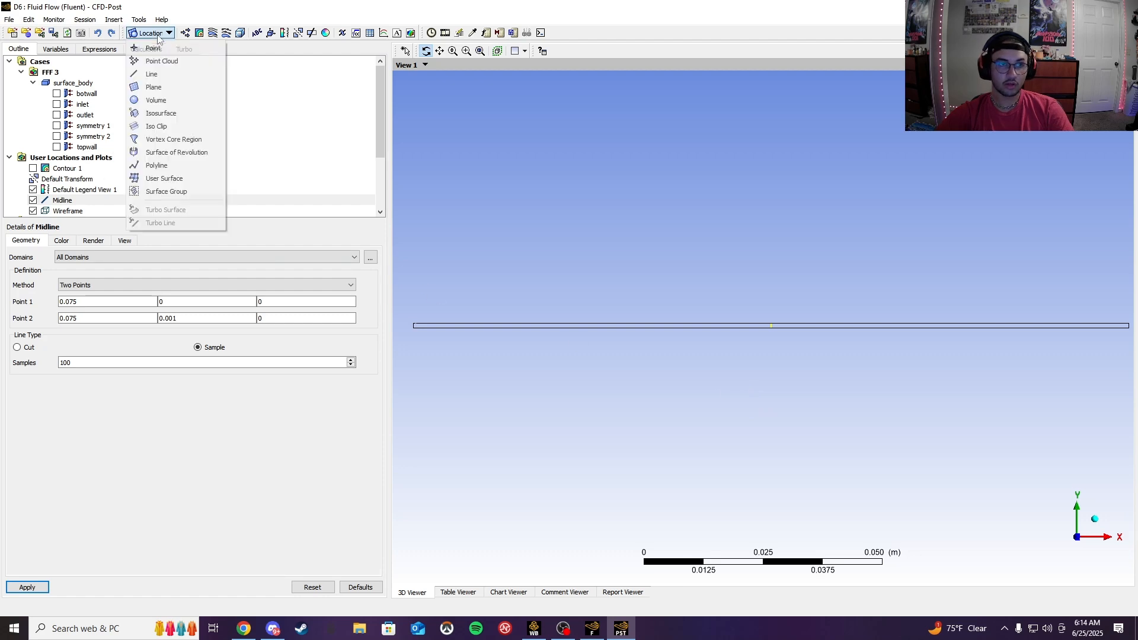
left_click(157, 72)
type("End")
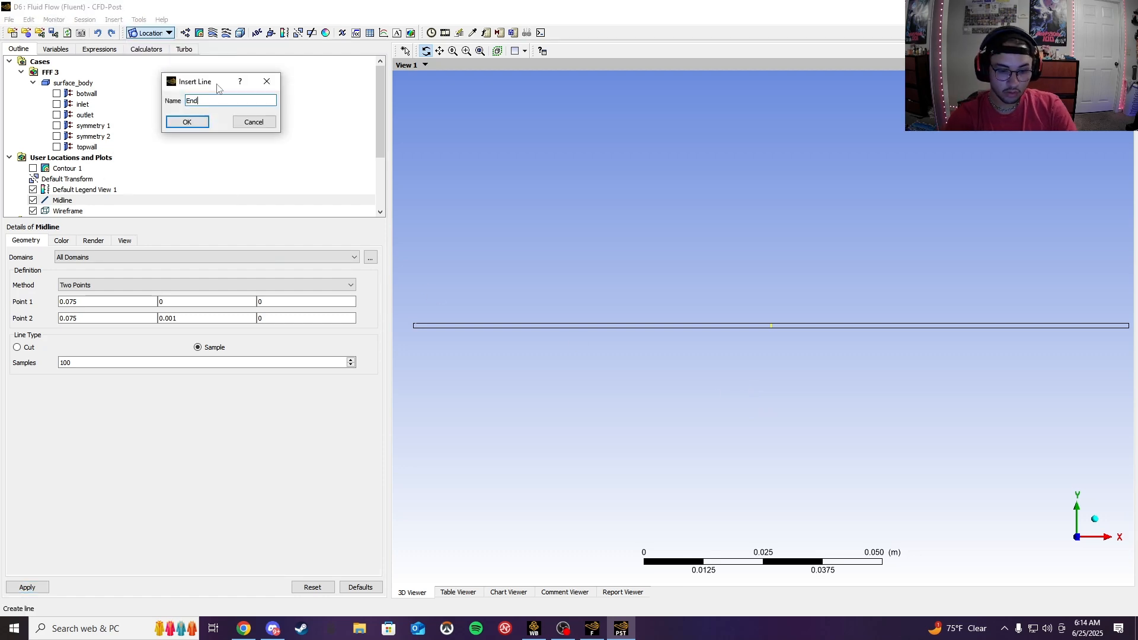
type("line")
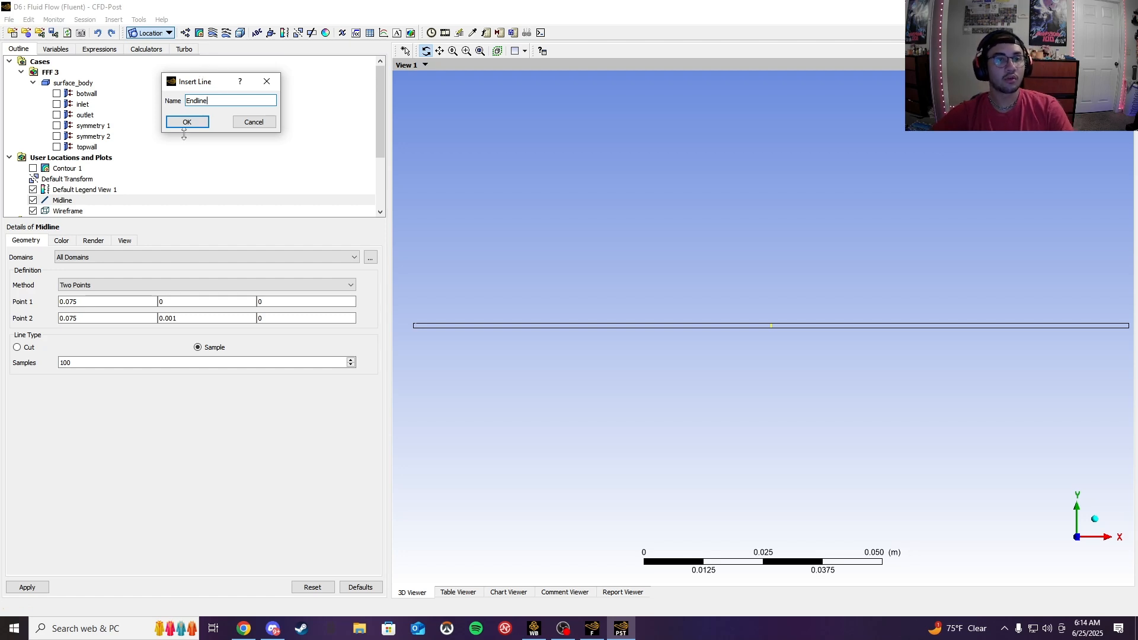
left_click(185, 122)
Step: Define Endline by two points, (0.1499, 0, 0) and (0.1499, 0.001, 0), with 100 samples, and apply it
left_click(101, 303)
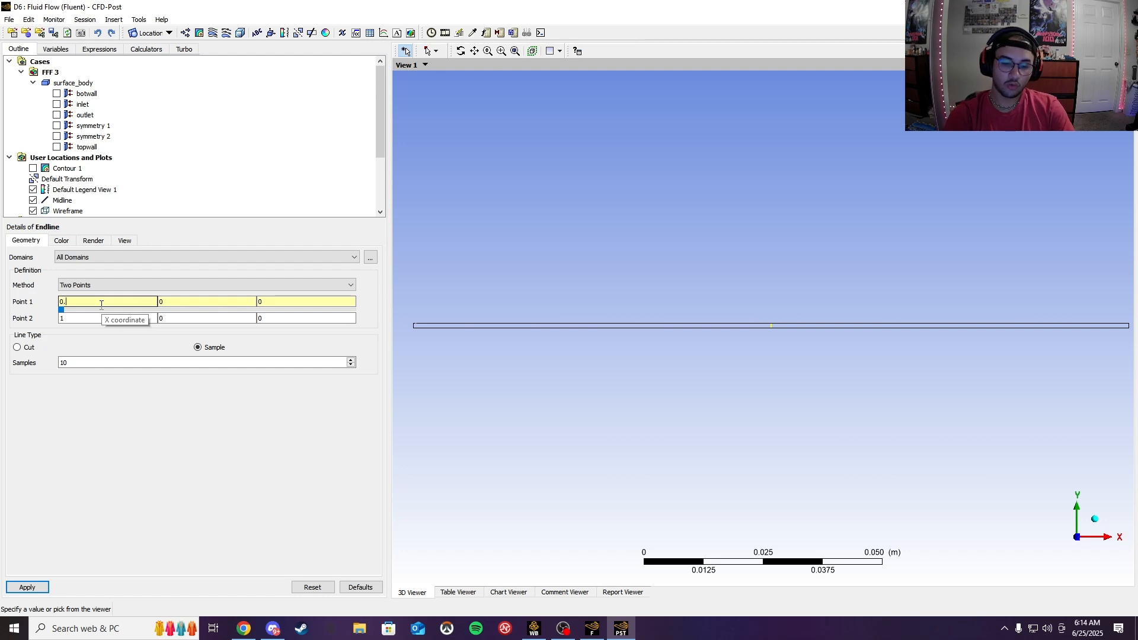
type("1499")
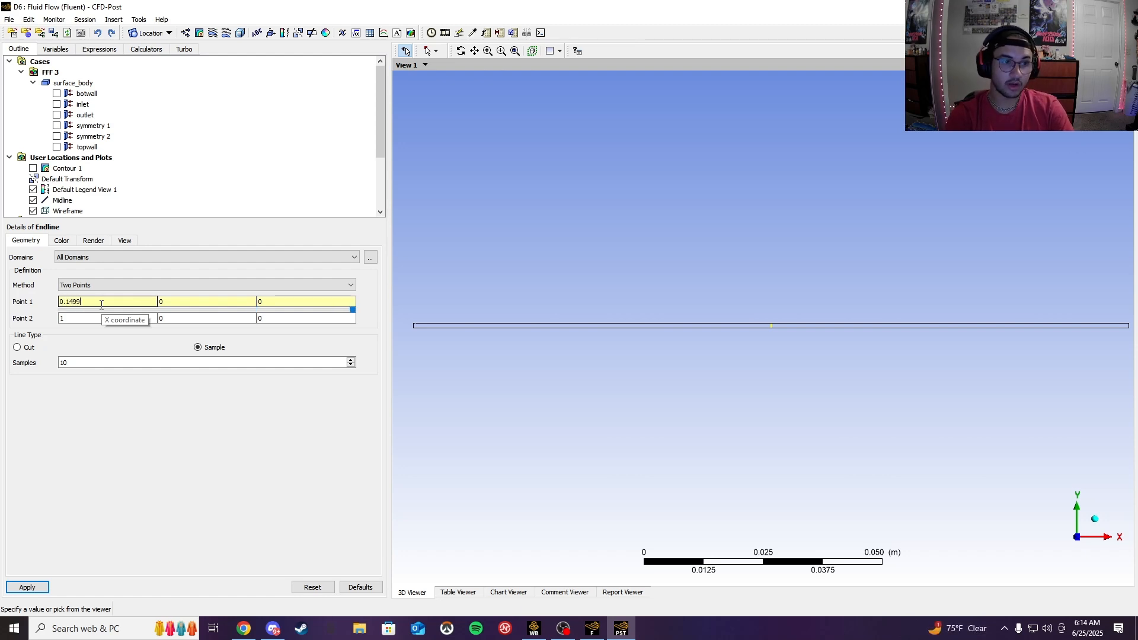
left_click(77, 320)
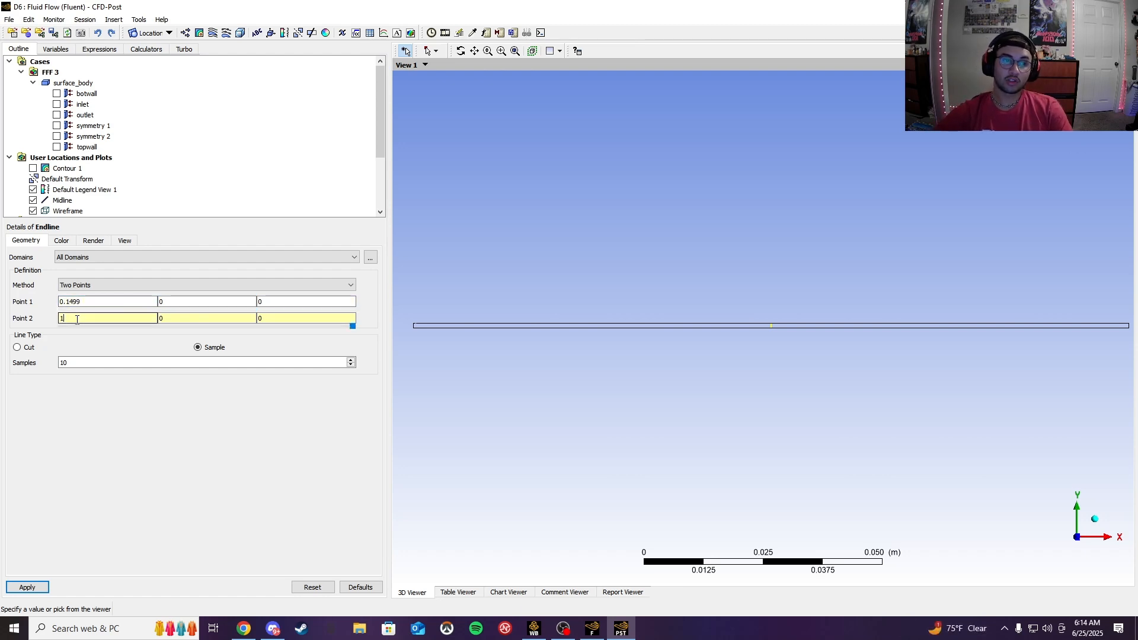
type("0.")
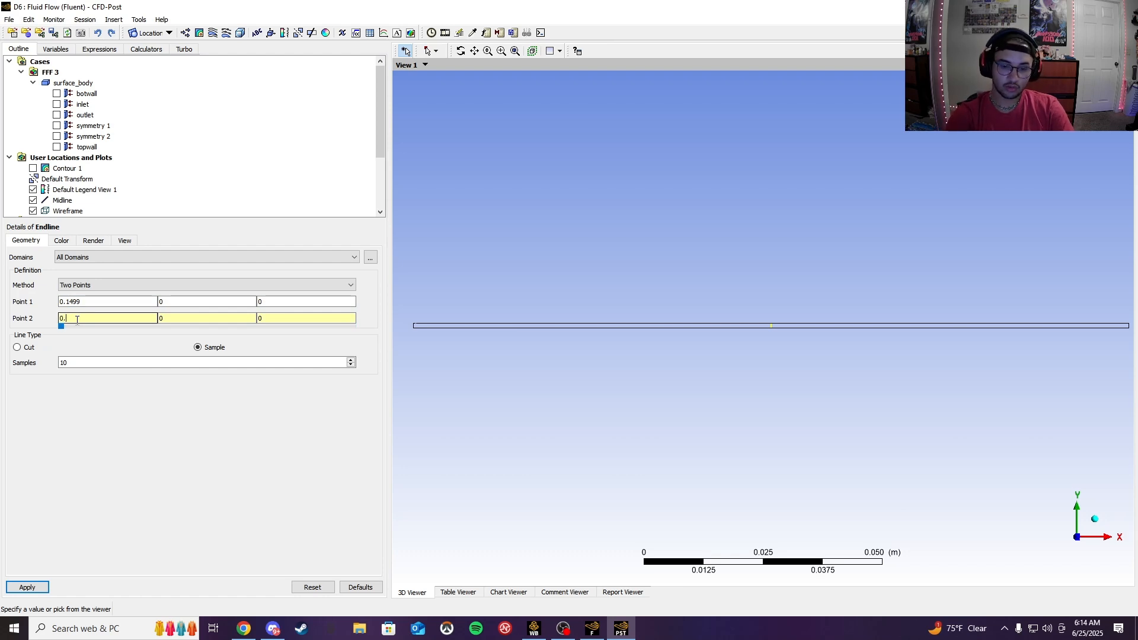
type("1499")
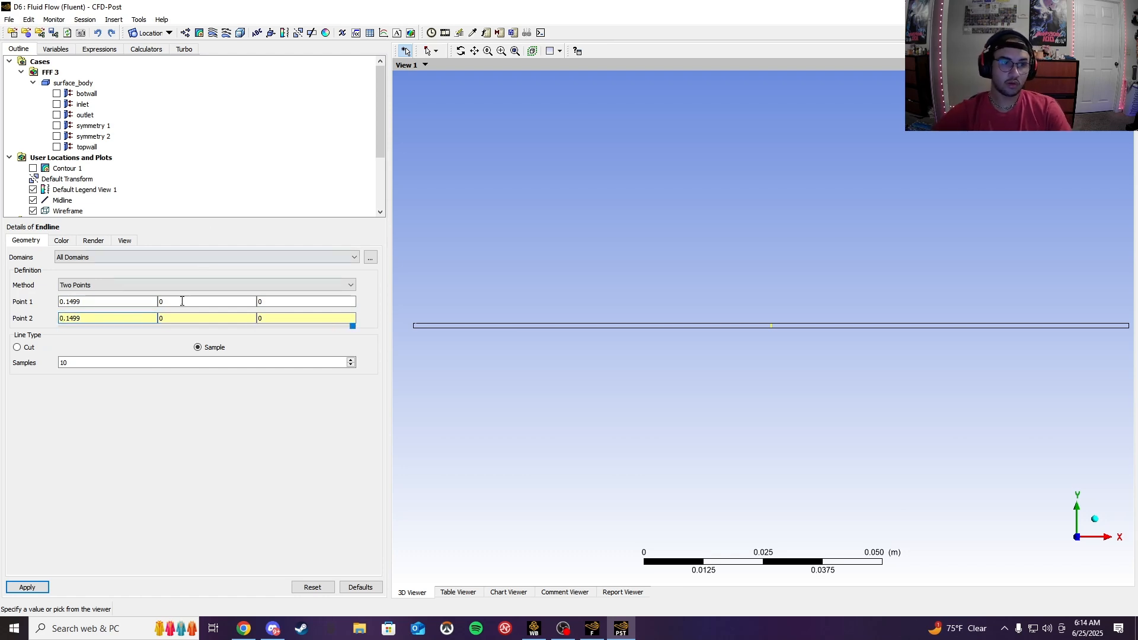
left_click(159, 318)
type(".001")
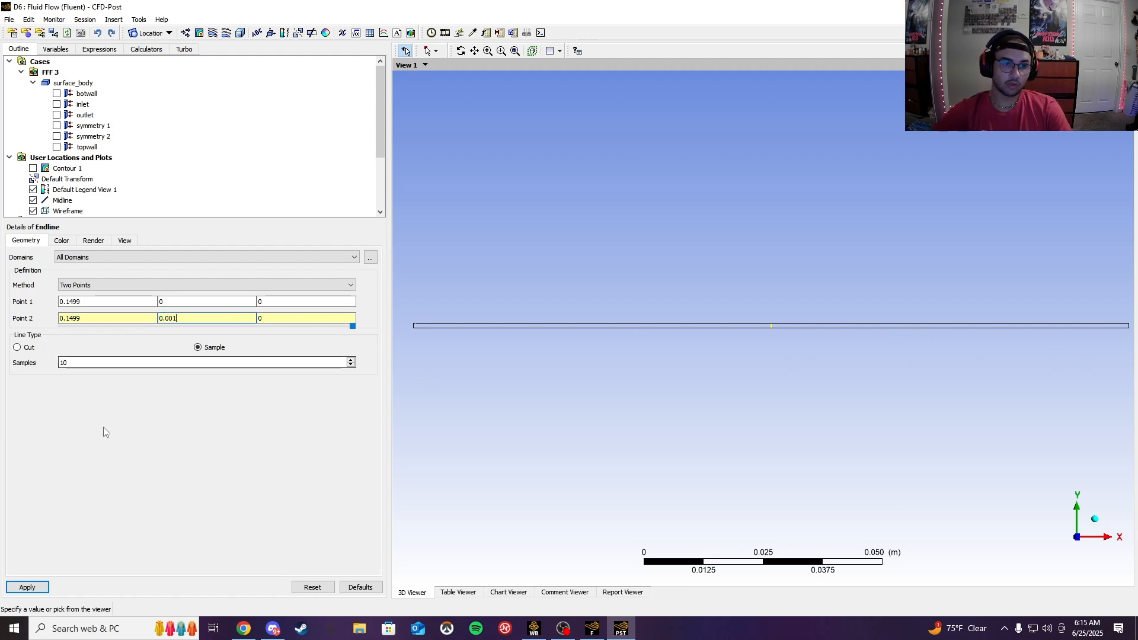
left_click(91, 363)
type("0")
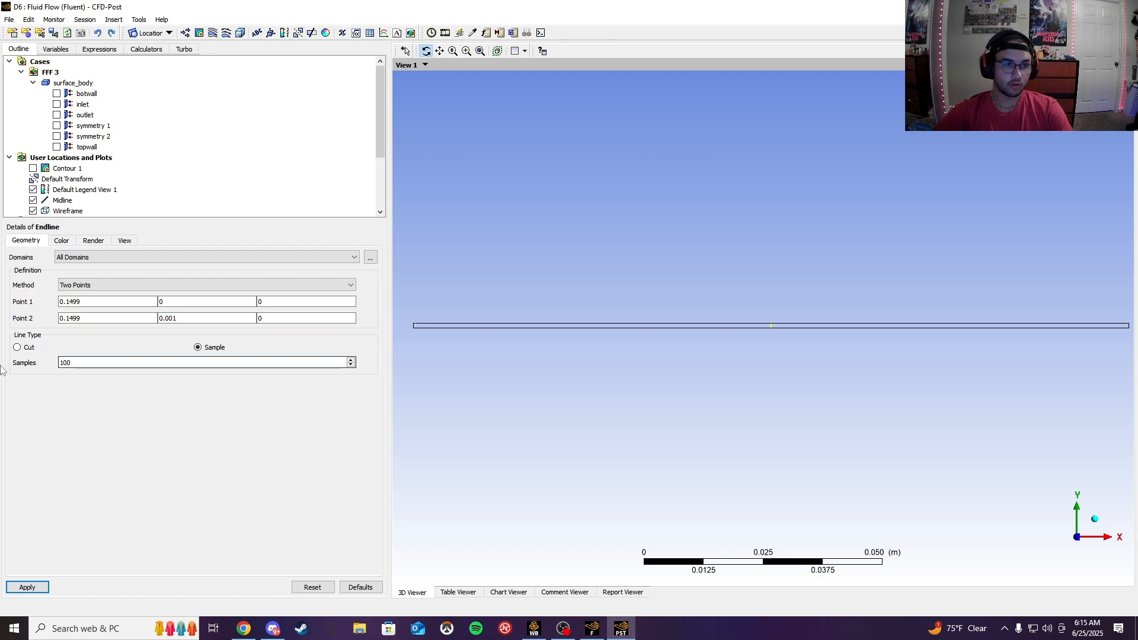
left_click(27, 586)
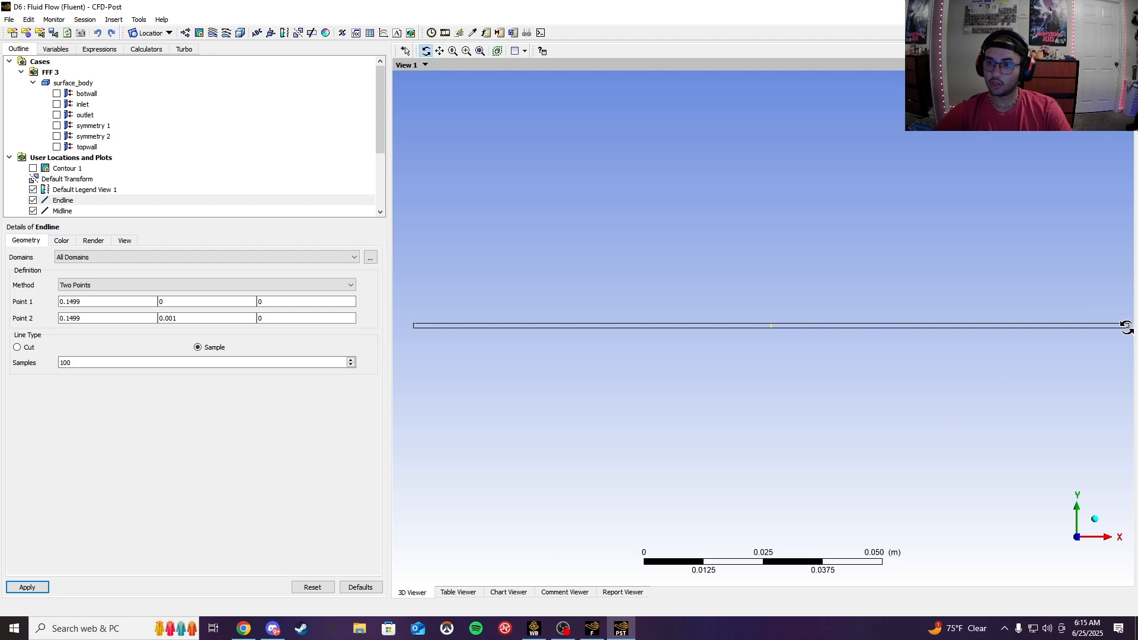
Step: Show Contour 1 again in the 3D view of the channel
scroll(1123, 332, "up", 2)
scroll(1120, 335, "down", 2)
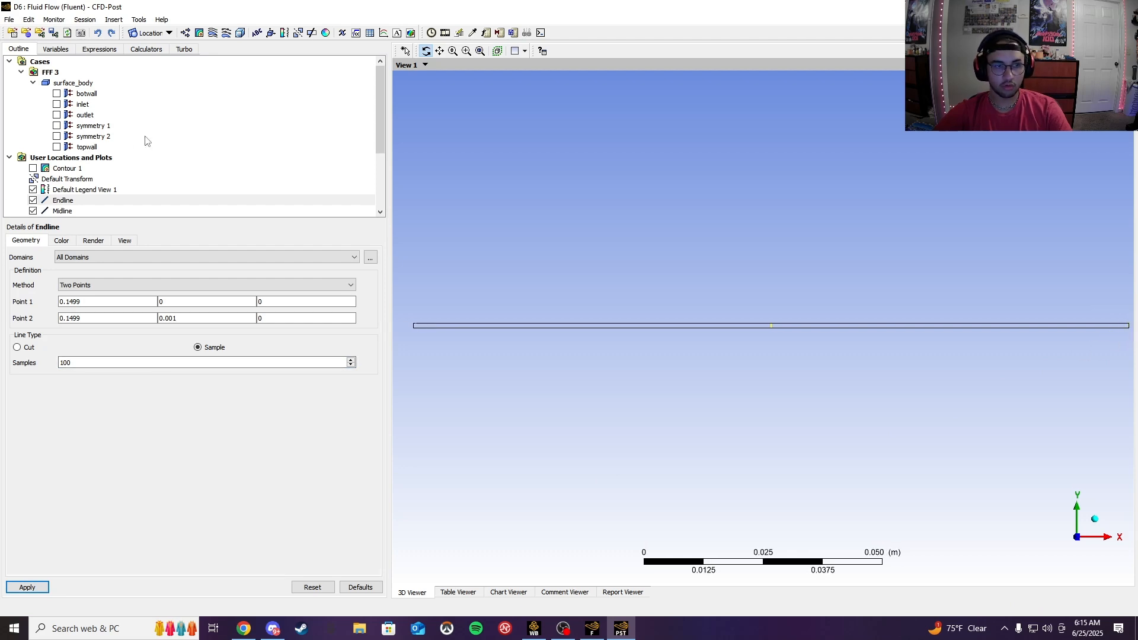
left_click(34, 168)
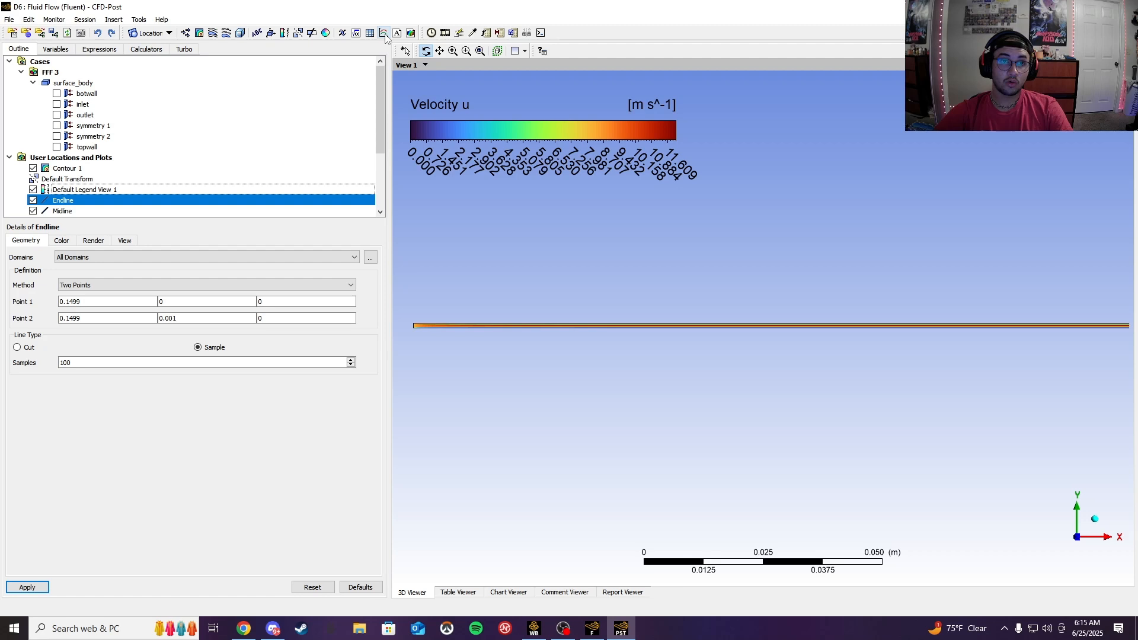
Step: Insert a new XY line chart under its default name and title it Velocity Profiles
left_click(384, 34)
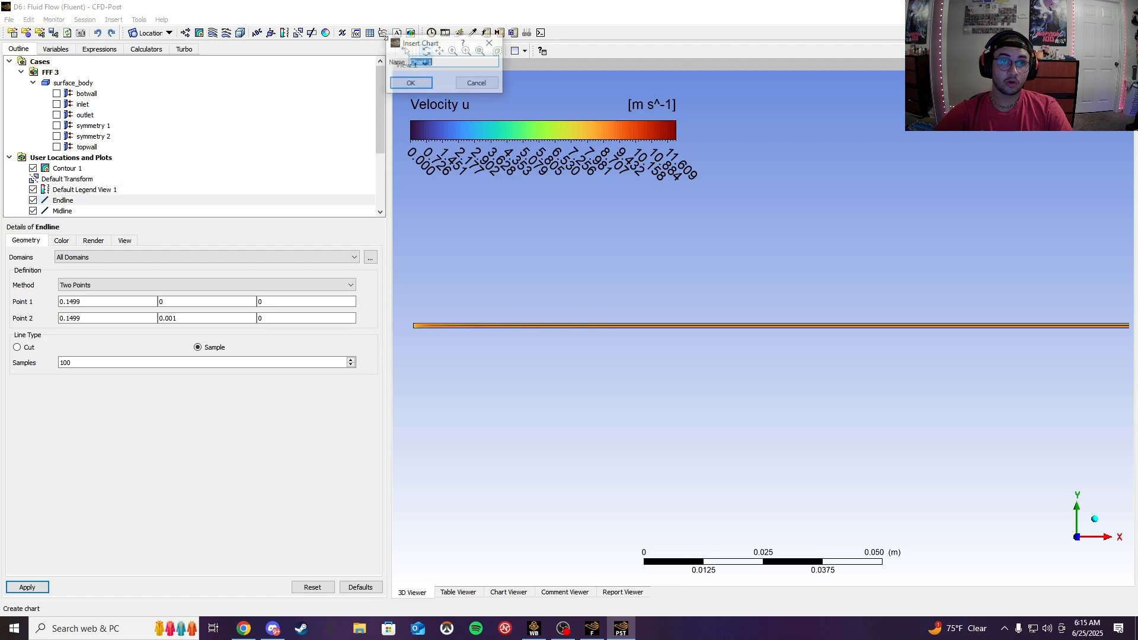
left_click(410, 83)
left_click(97, 309)
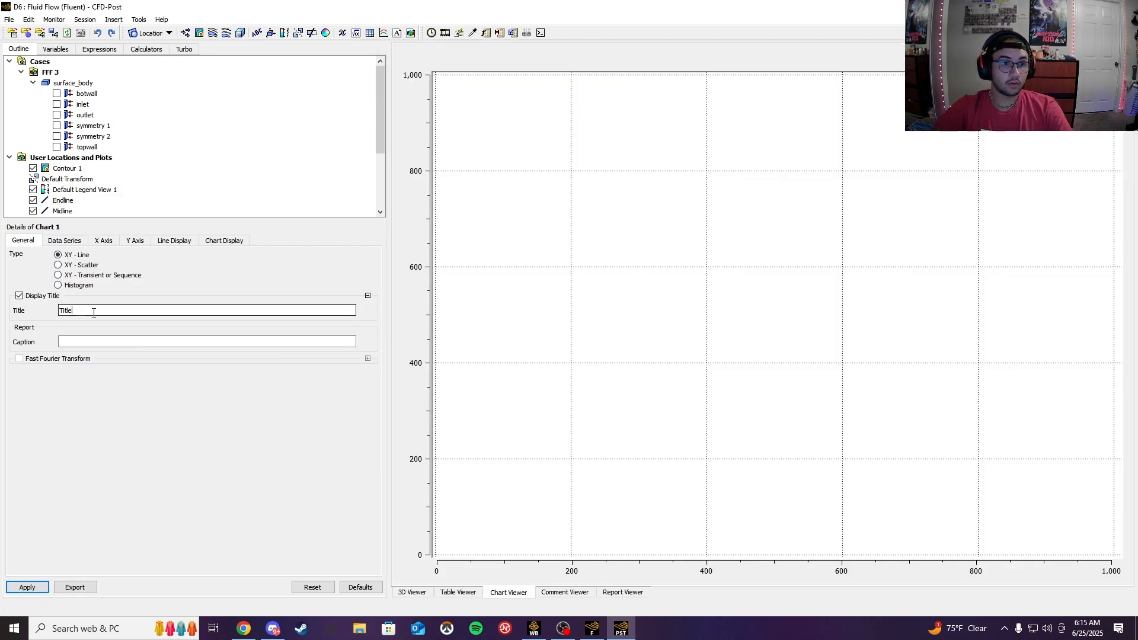
key("BackSpace")
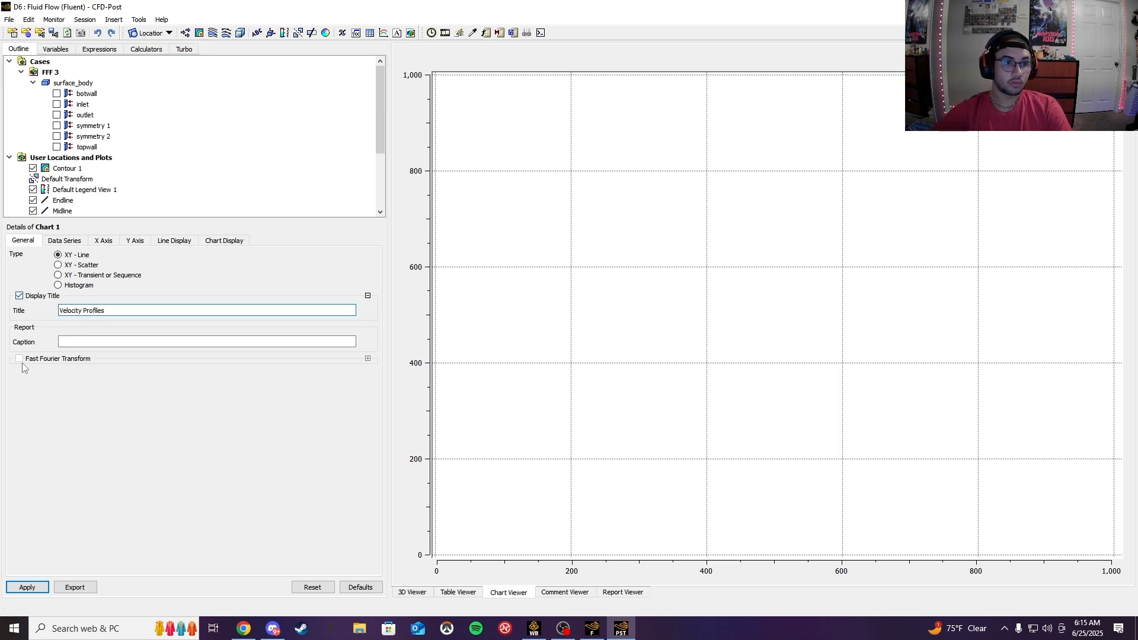
Step: Set the location of the chart's first data series to Midline and rename the series Midline
left_click(65, 240)
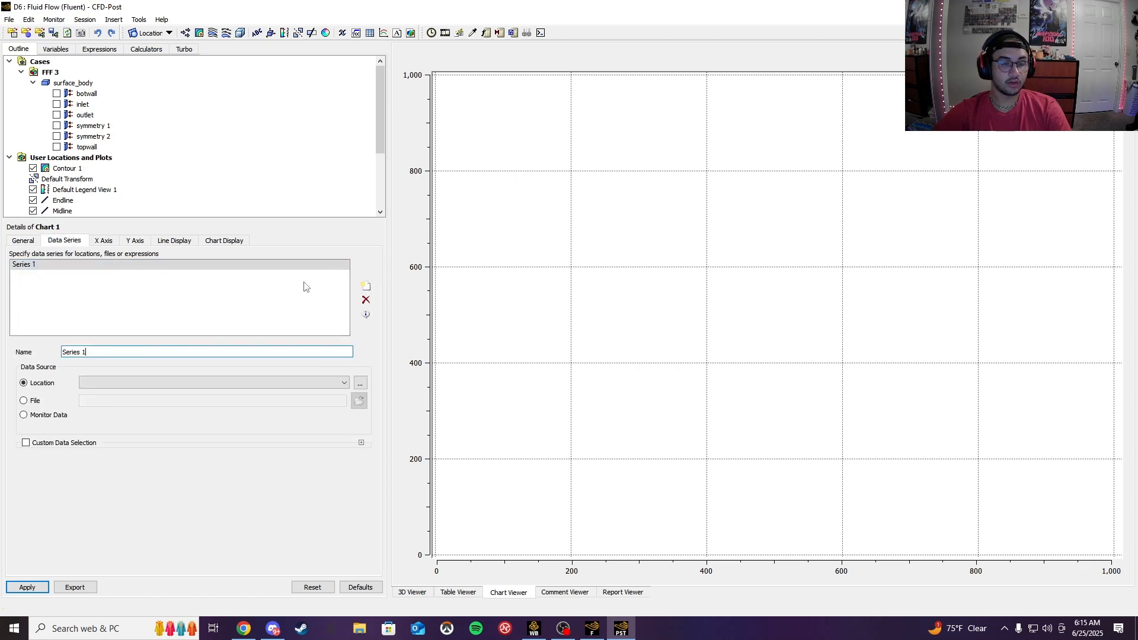
left_click(112, 383)
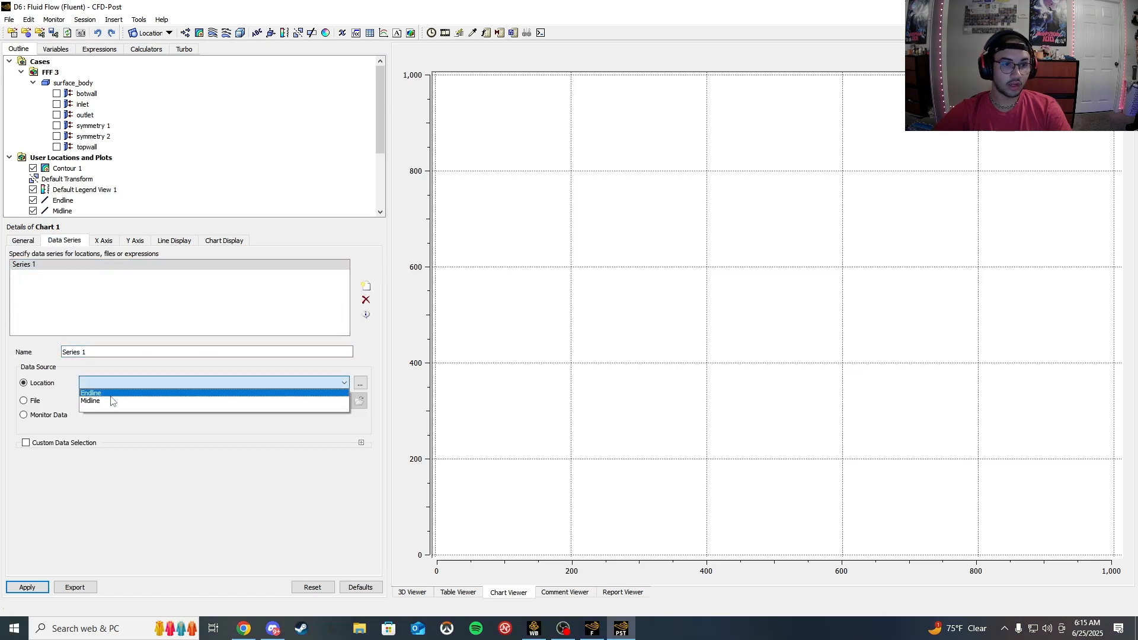
left_click(107, 402)
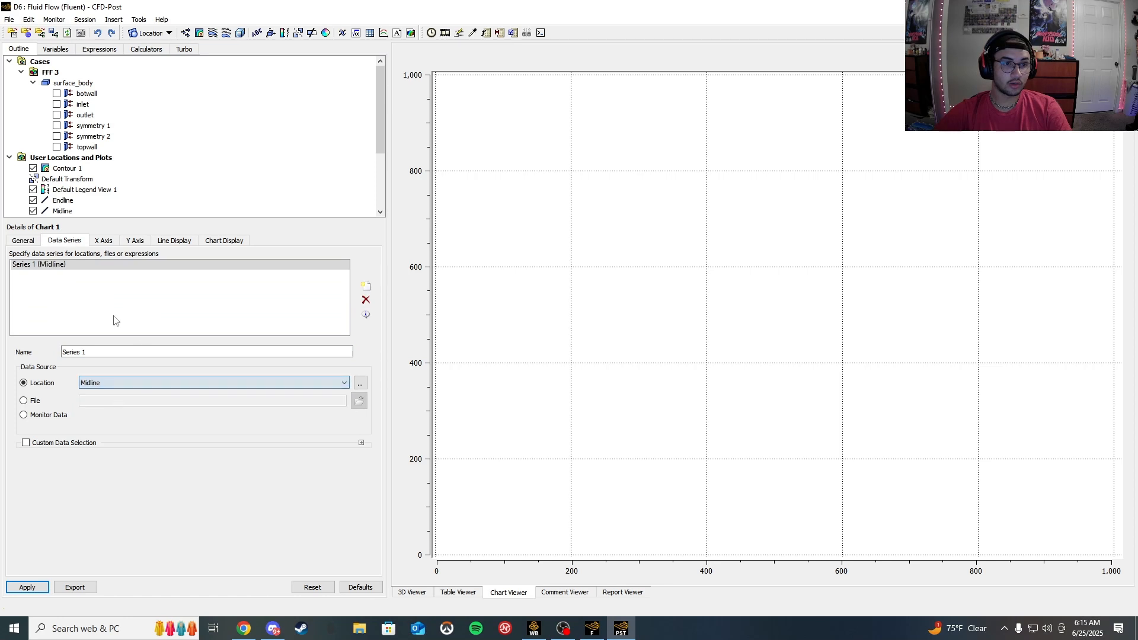
triple_click(80, 350)
type("Midl")
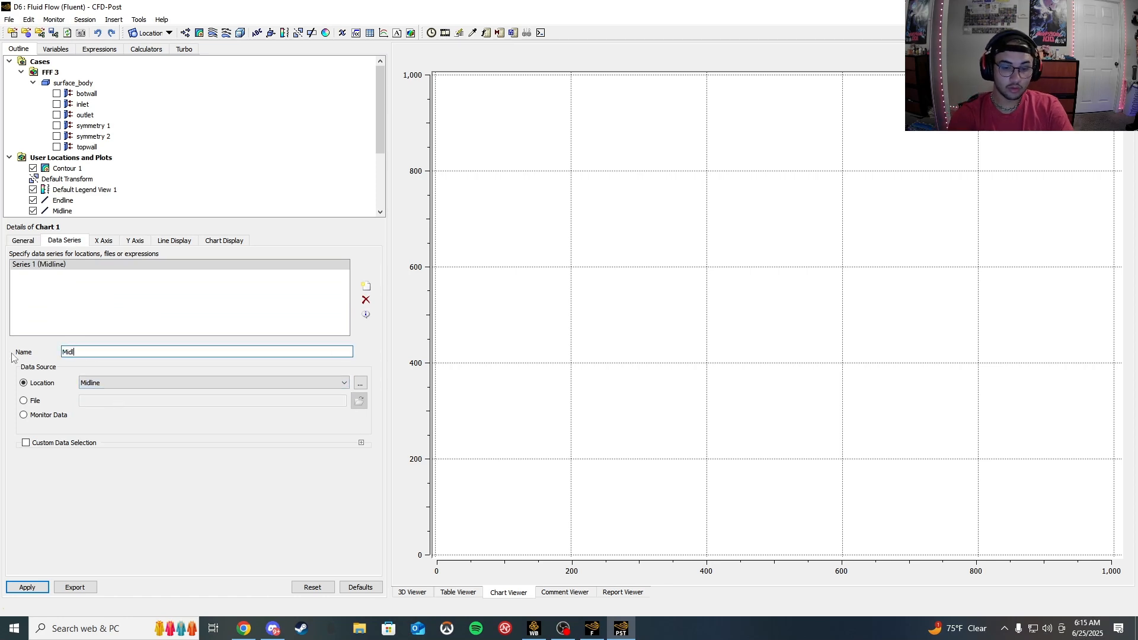
type("ine")
key("Return")
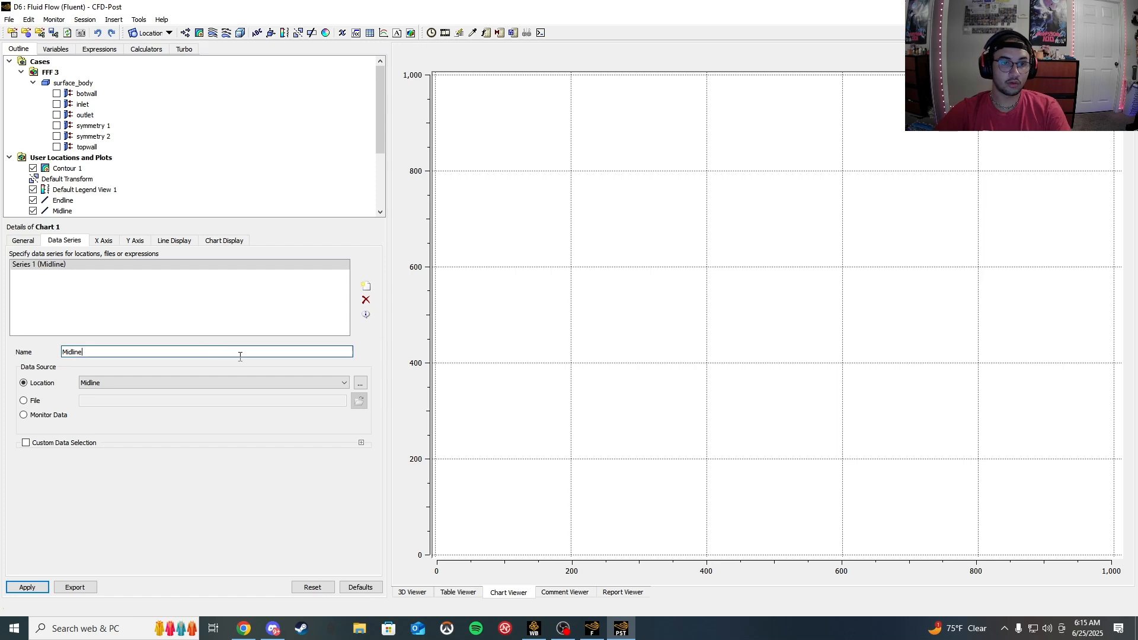
Step: Add a second data series to the chart with location Endline, rename it Endline, and apply
left_click(367, 286)
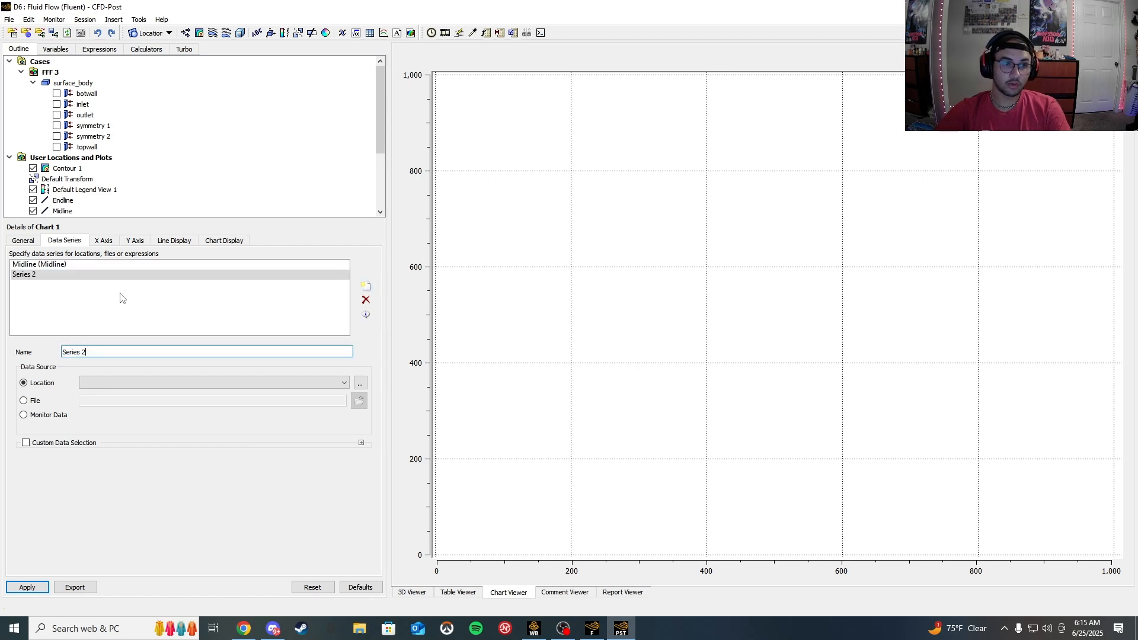
left_click(114, 383)
left_click(95, 393)
left_click(95, 352)
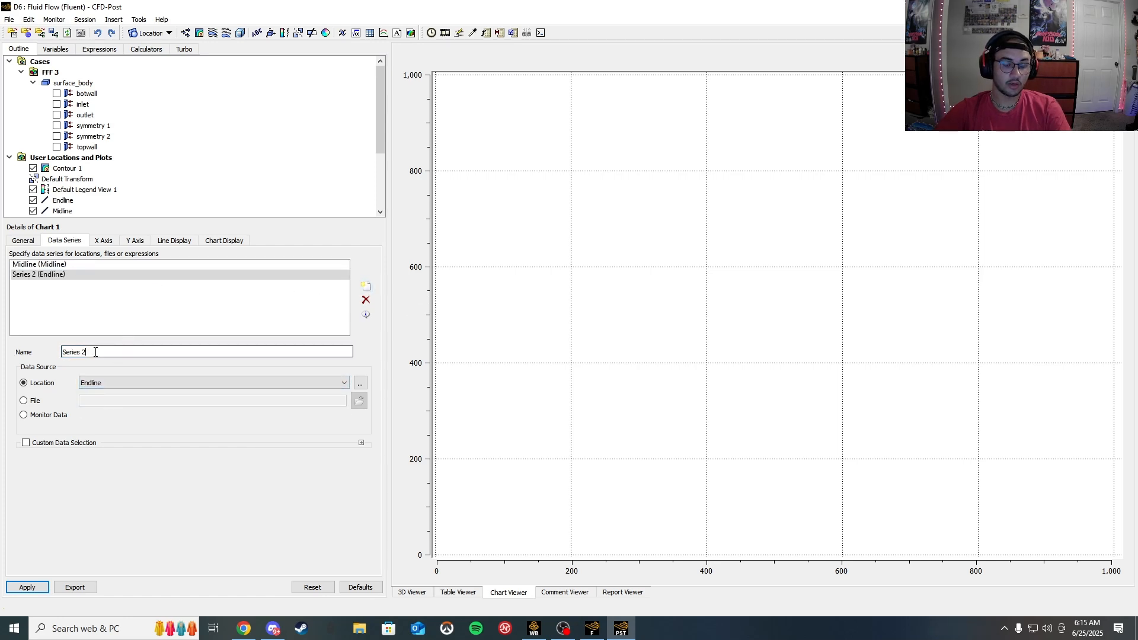
triple_click(95, 352)
type("Endd")
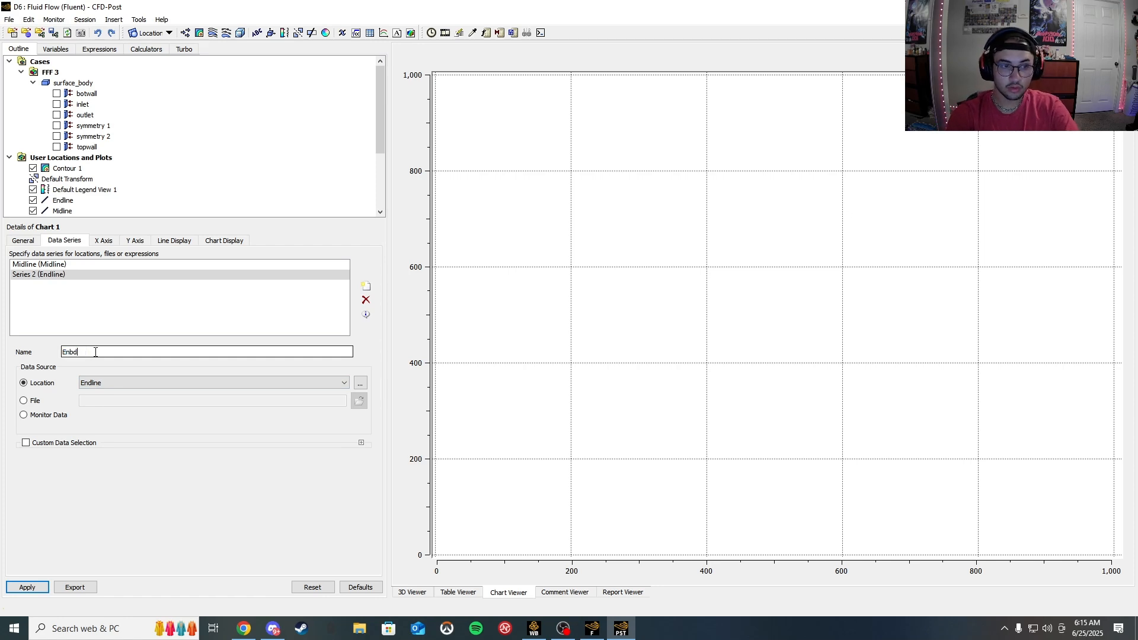
key("BackSpace")
key("BackSpace")
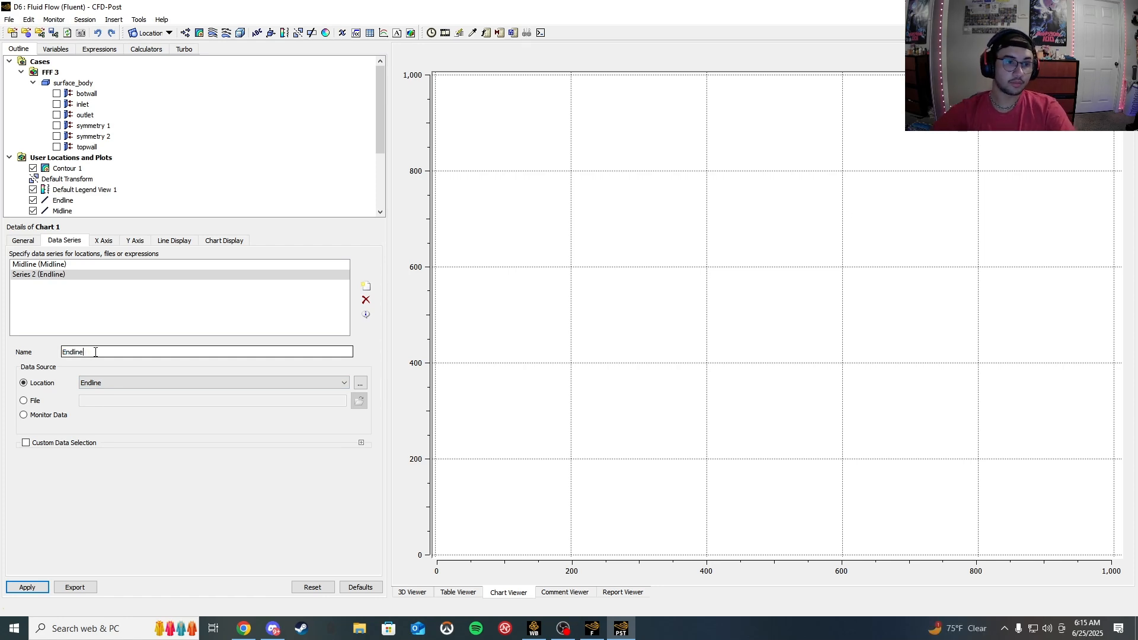
left_click(42, 587)
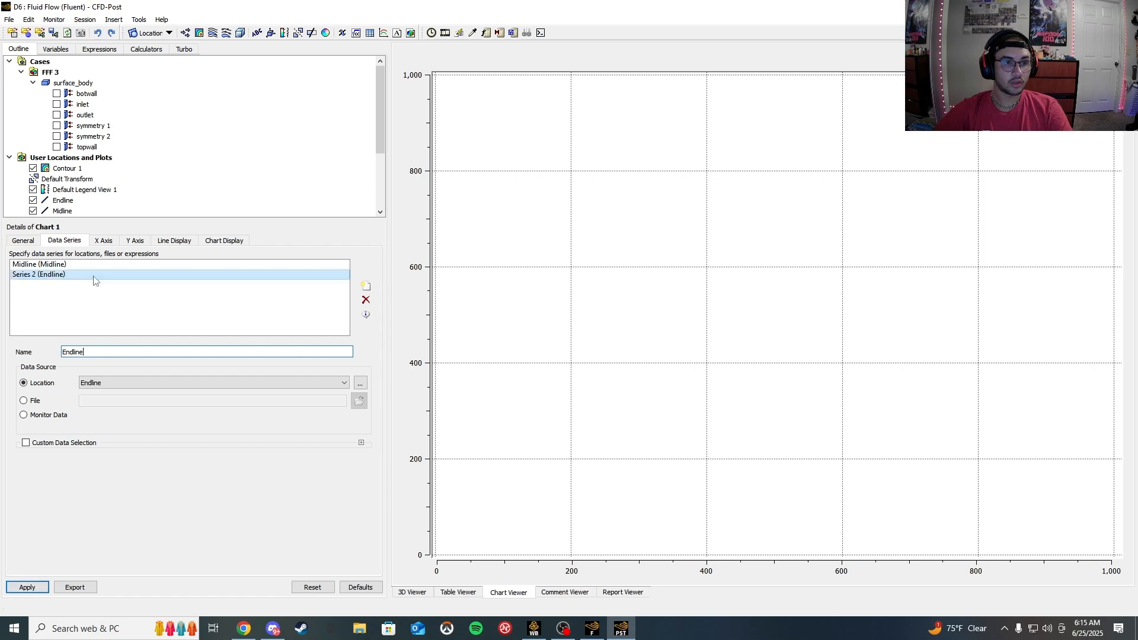
Step: Set the chart's X axis variable to Velocity u and its Y axis variable to Y, and apply the chart
left_click(104, 240)
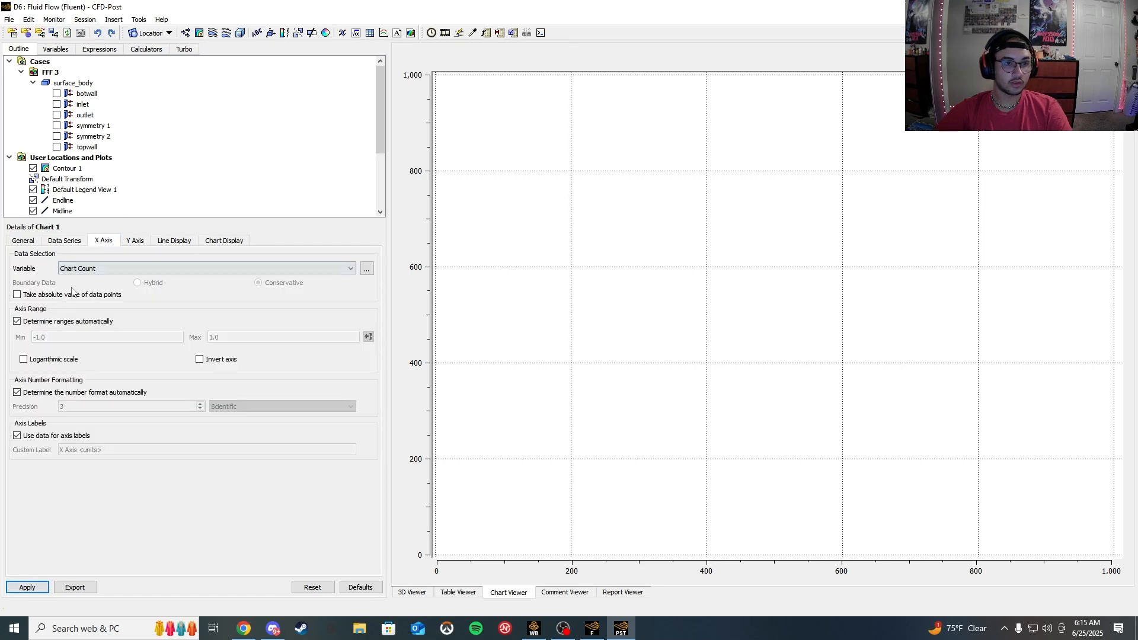
left_click(86, 270)
left_click(112, 318)
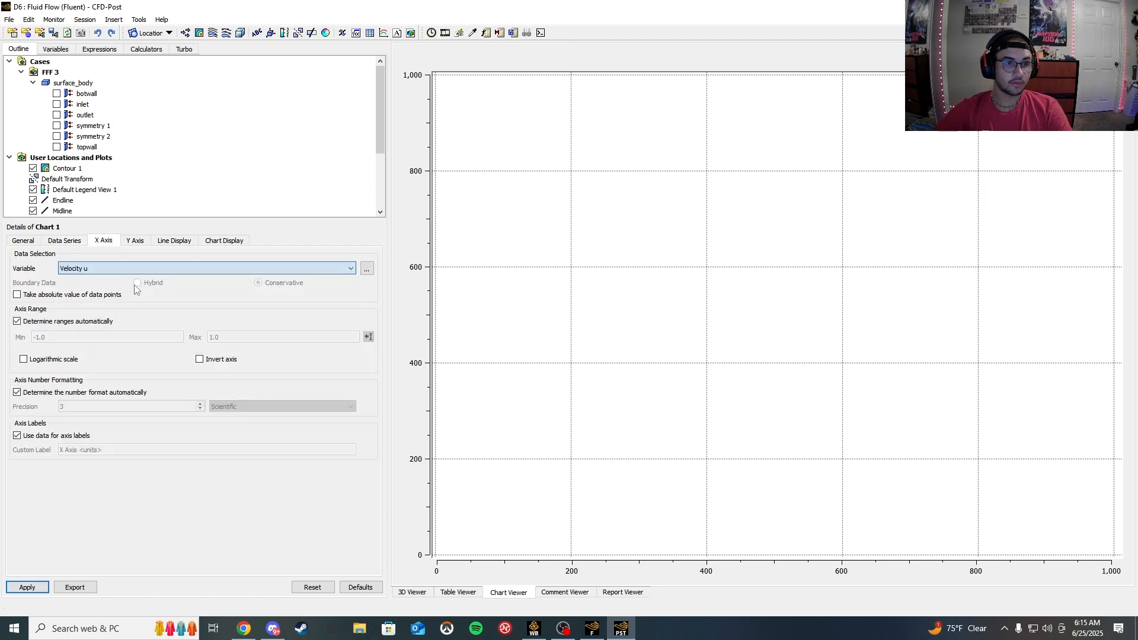
left_click(137, 242)
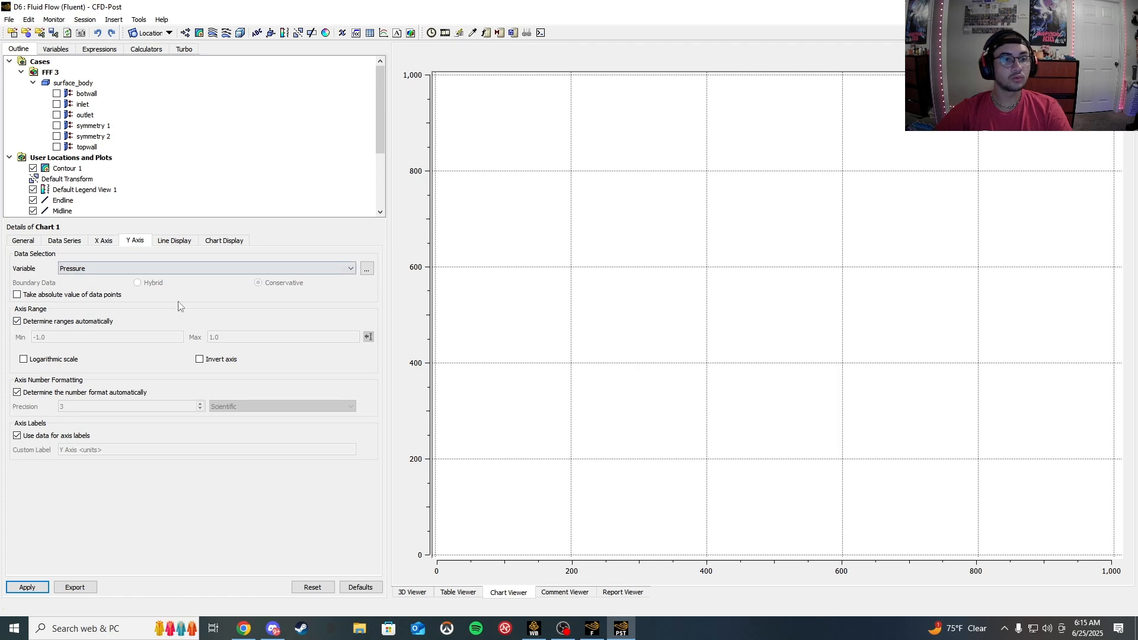
left_click(121, 268)
scroll(89, 320, "down", 5)
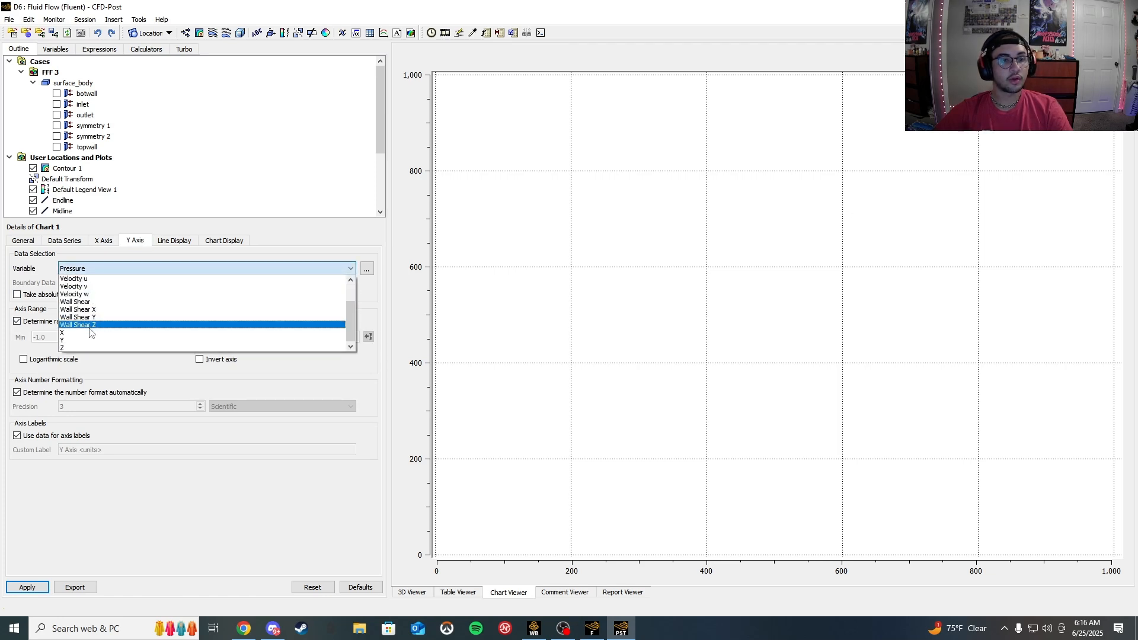
left_click(89, 340)
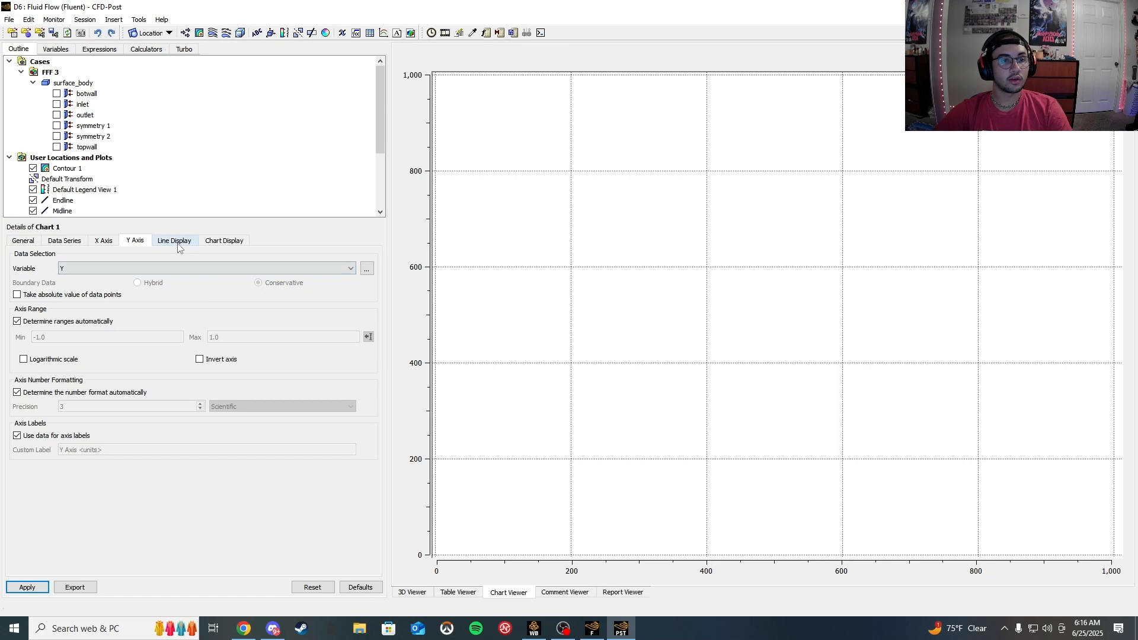
left_click(177, 244)
left_click(223, 243)
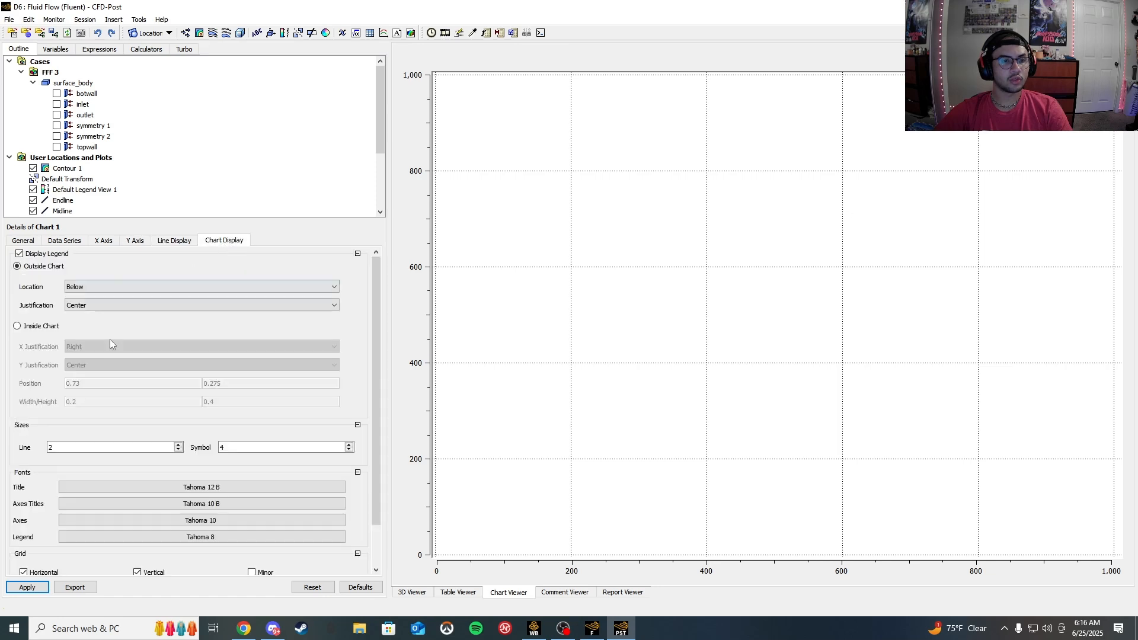
left_click(30, 588)
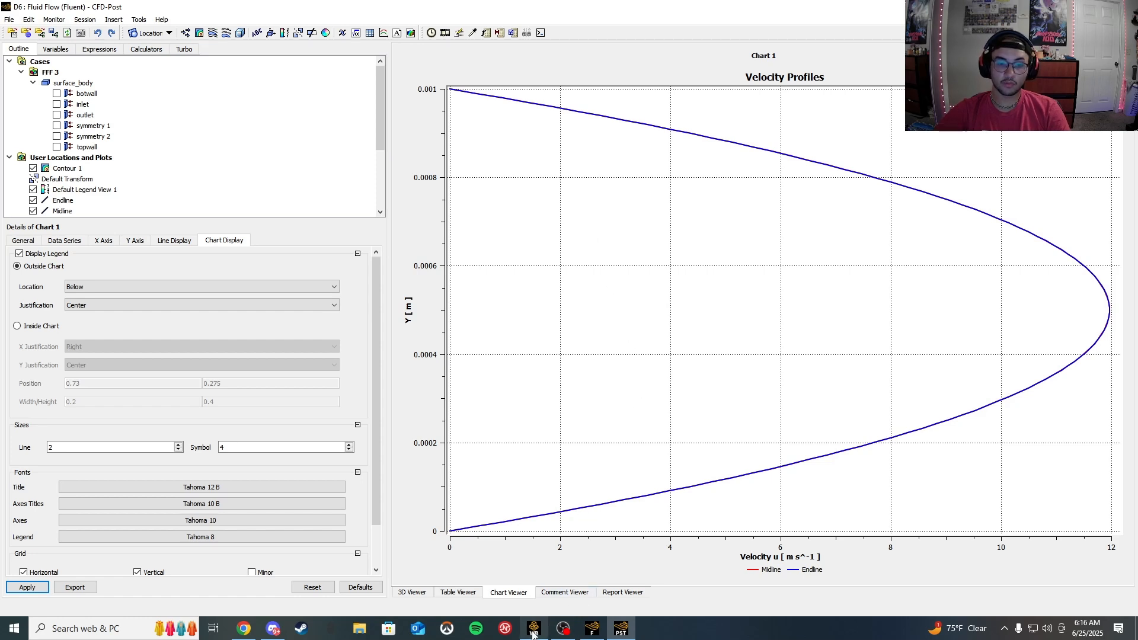
Step: Switch to the Fluent solver and change the viscosity of the fluid material air to 1e-03 kg/(m s)
mouse_move(533, 633)
left_click(595, 631)
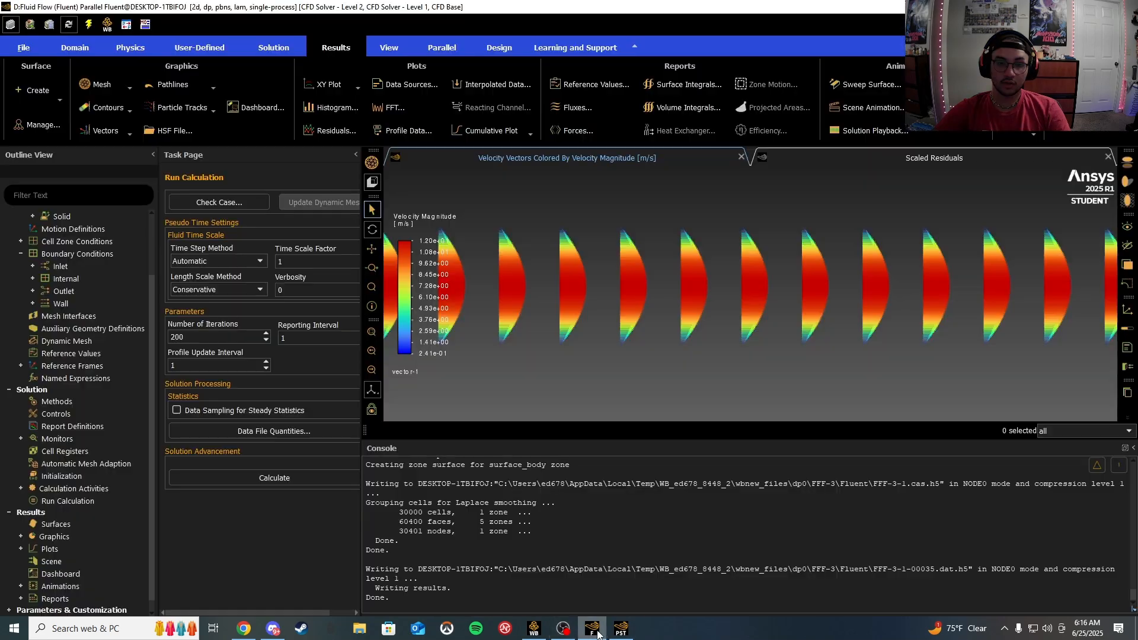
mouse_move(404, 303)
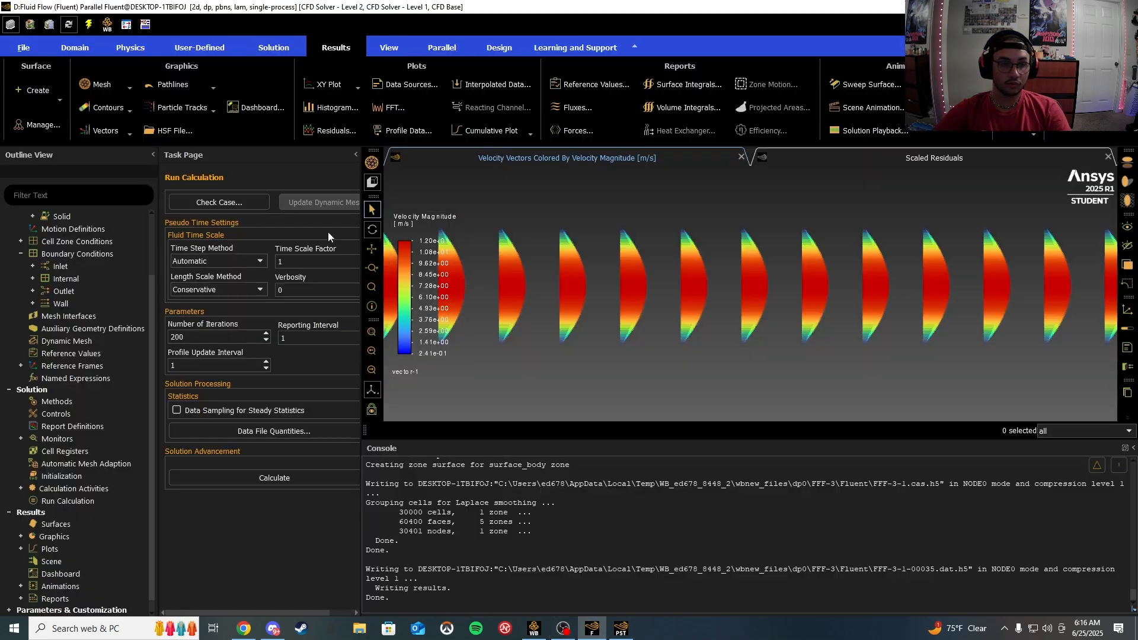
scroll(66, 297, "up", 2)
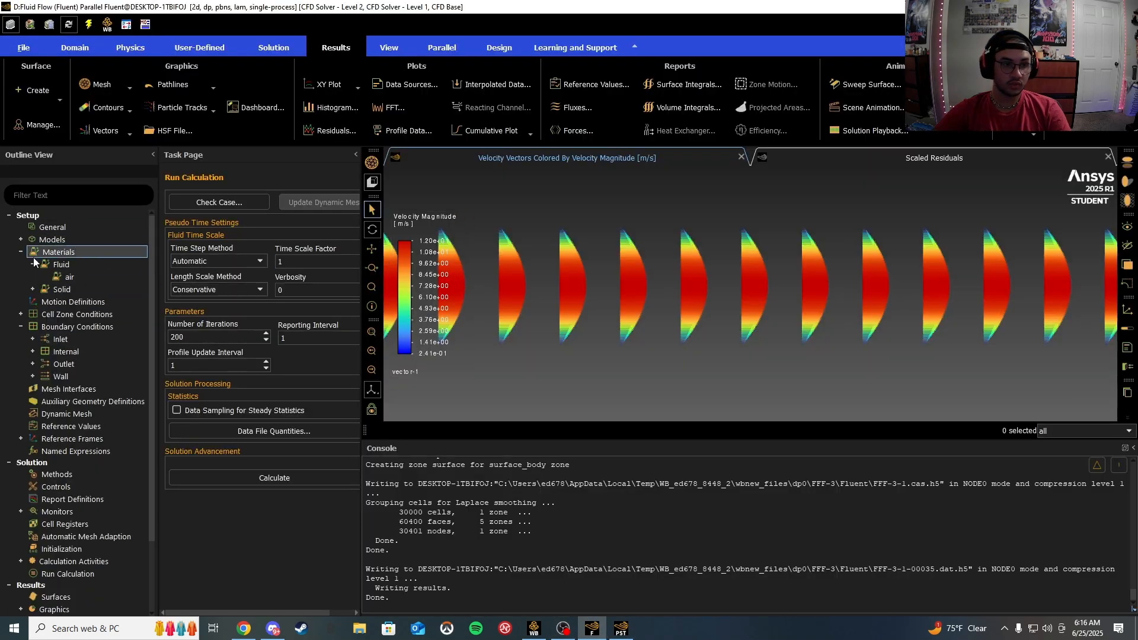
double_click(72, 277)
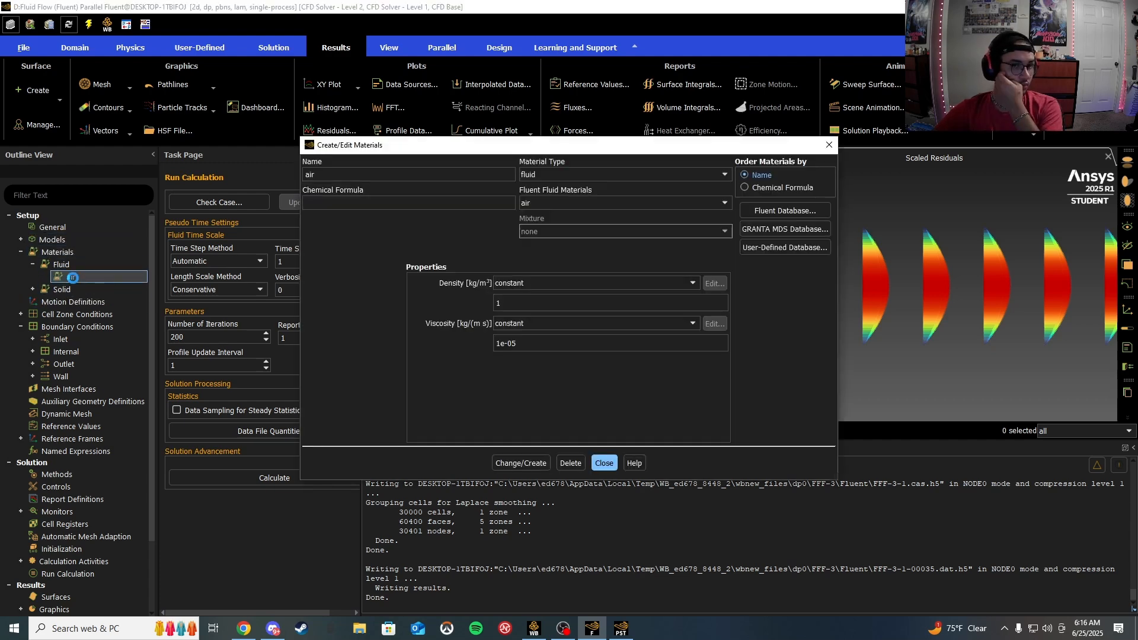
left_click(526, 346)
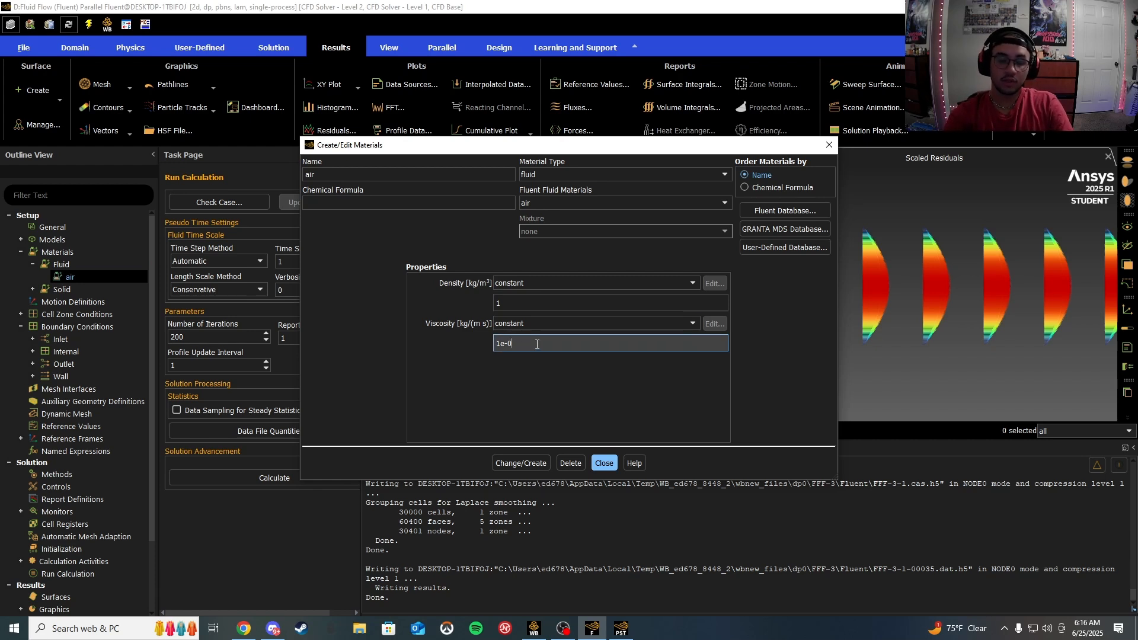
type("3")
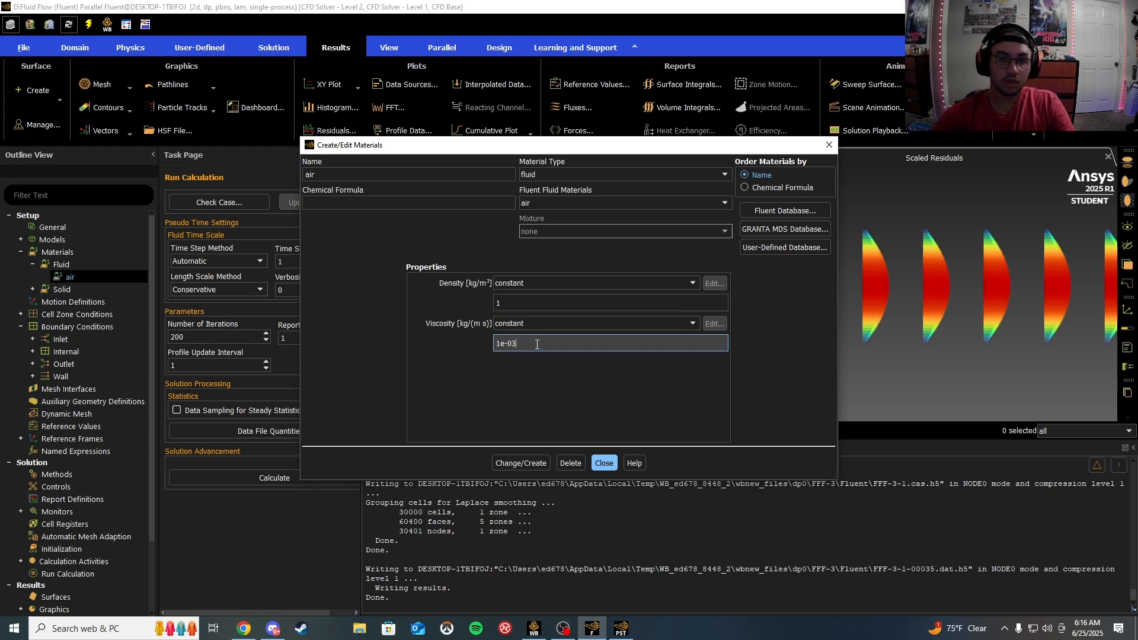
left_click(524, 465)
left_click(600, 462)
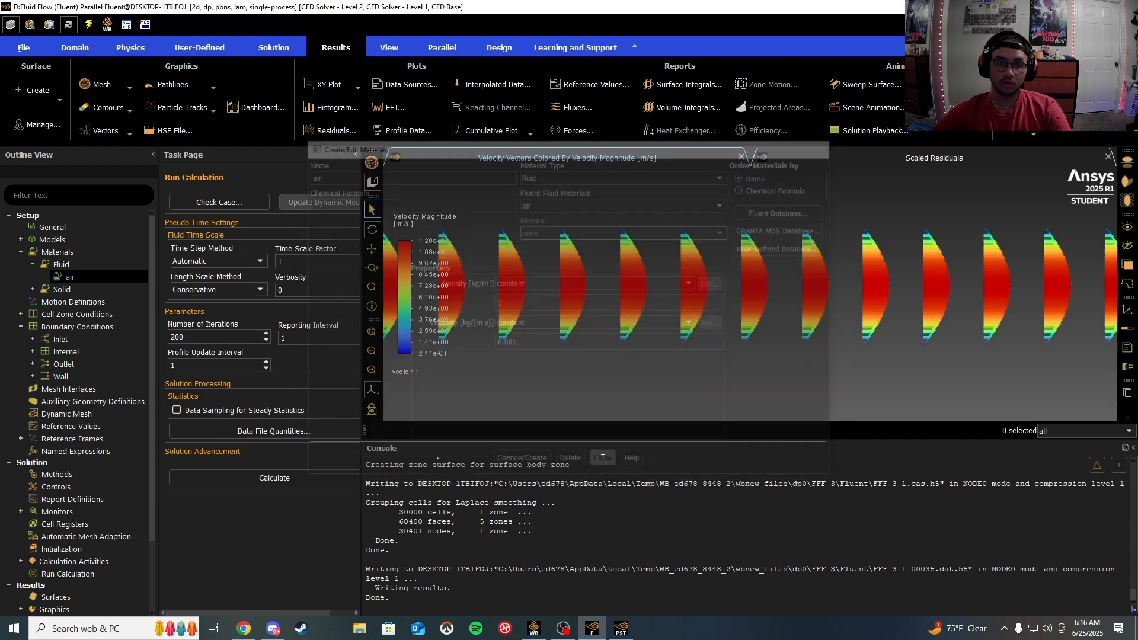
Step: Change the inlet boundary type to pressure-inlet and apply it with the default momentum settings
left_click(60, 327)
double_click(59, 327)
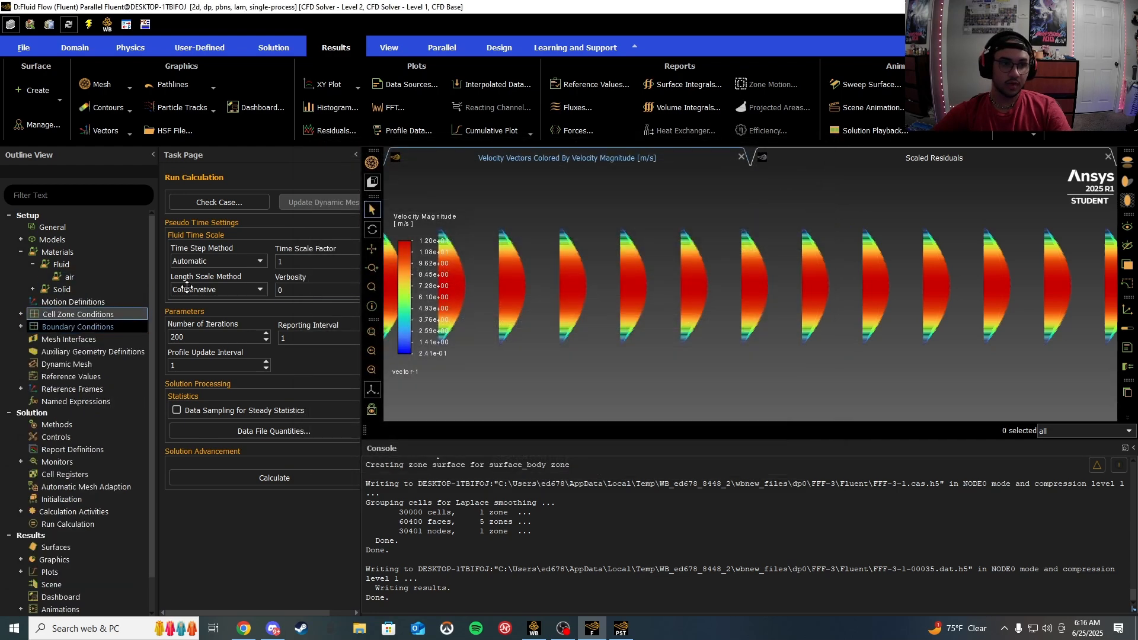
left_click(174, 228)
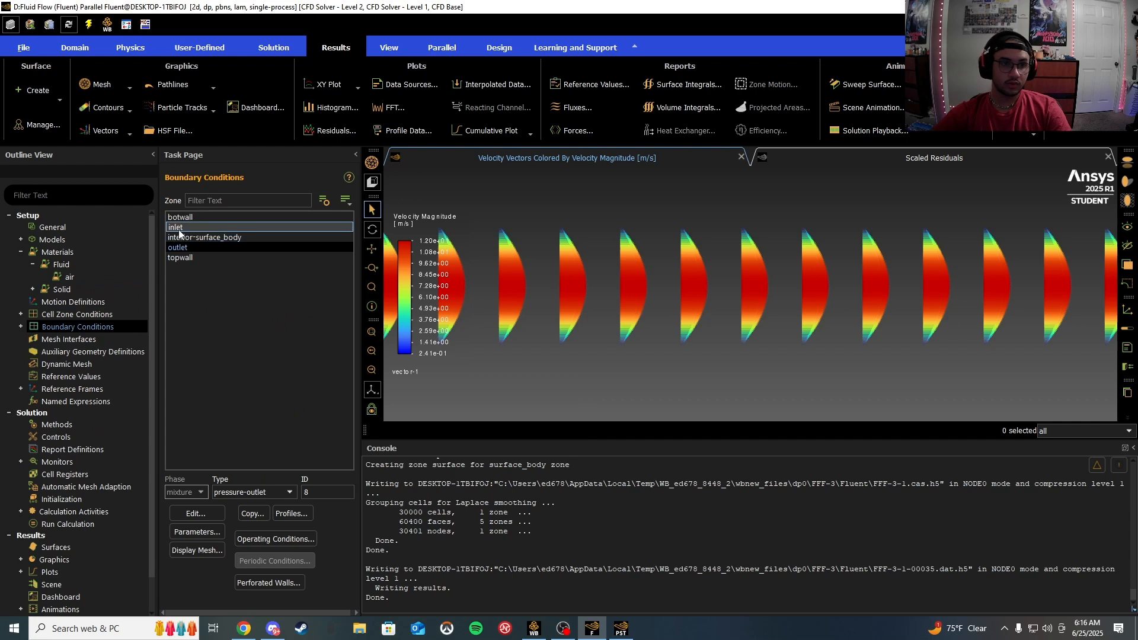
left_click(262, 492)
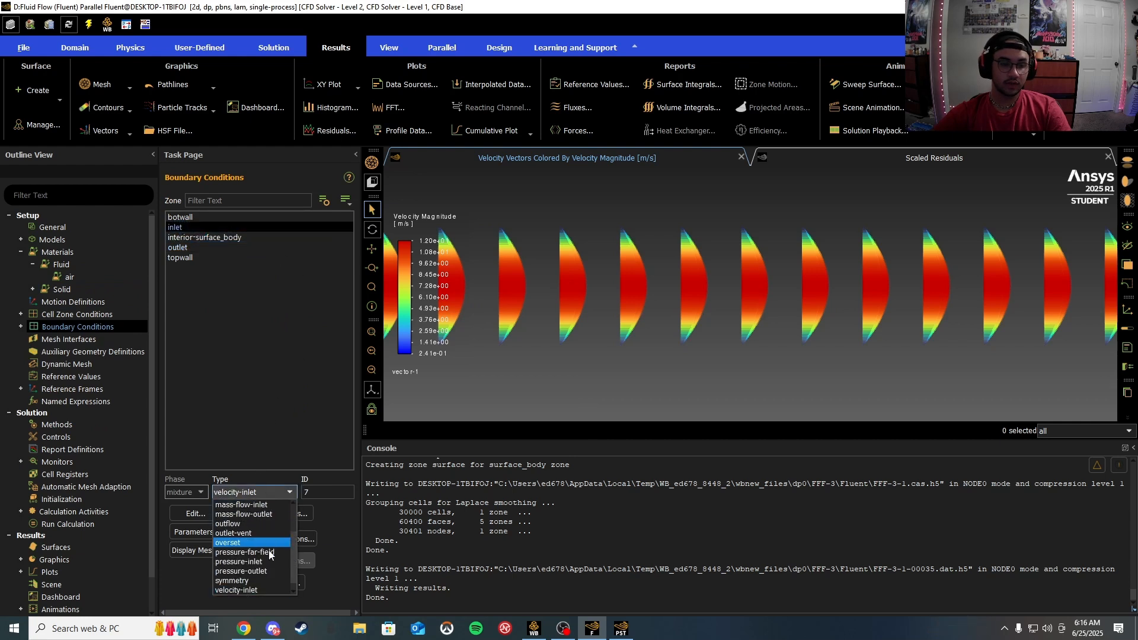
left_click(237, 562)
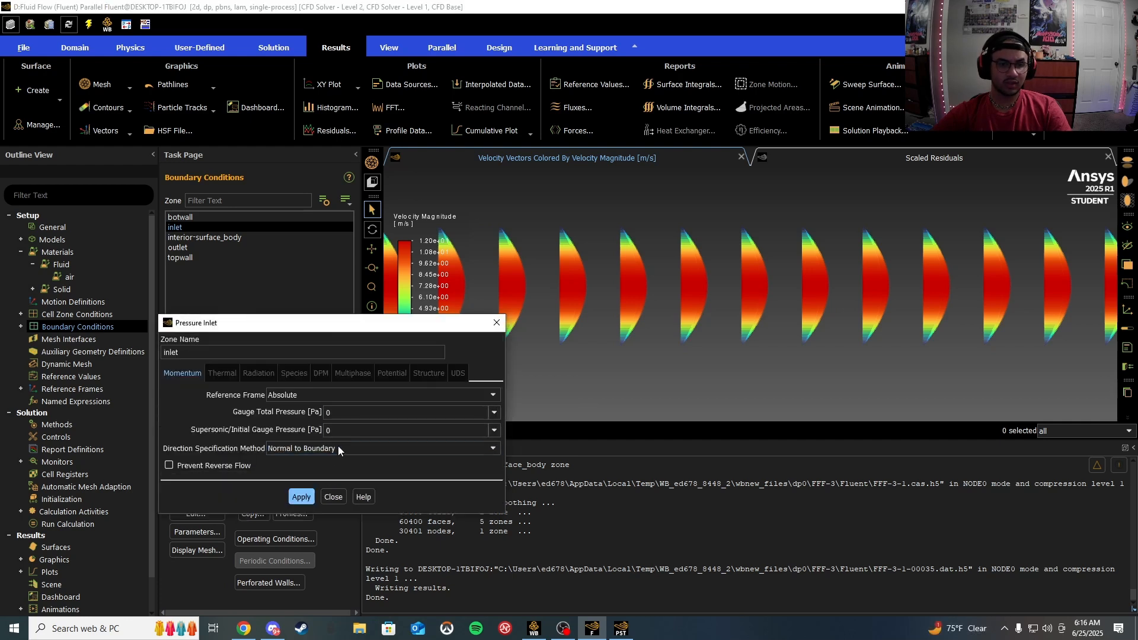
left_click(301, 497)
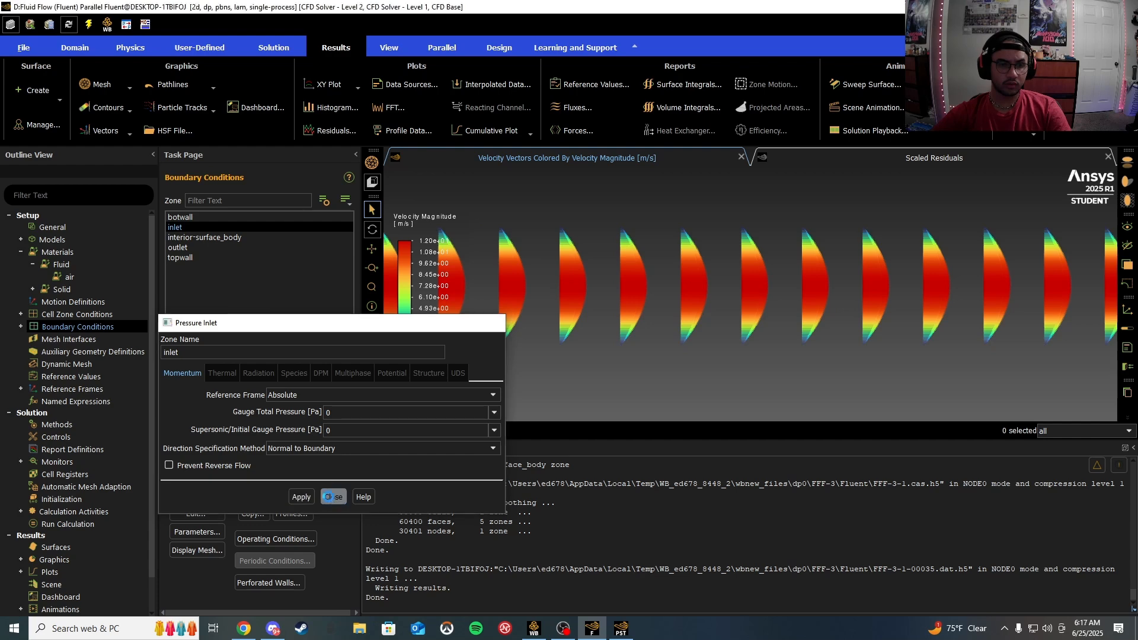
left_click(331, 496)
Step: Make topwall a moving wall with a translational speed of 8 m/s, apply it, and reopen its settings to check them
left_click(189, 248)
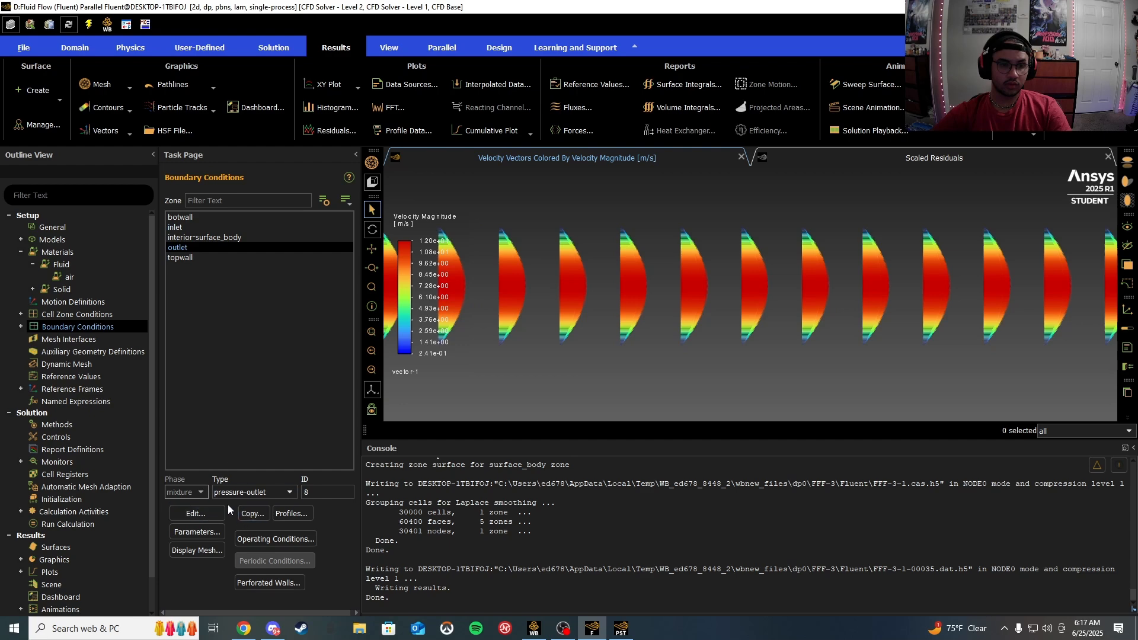
left_click(190, 258)
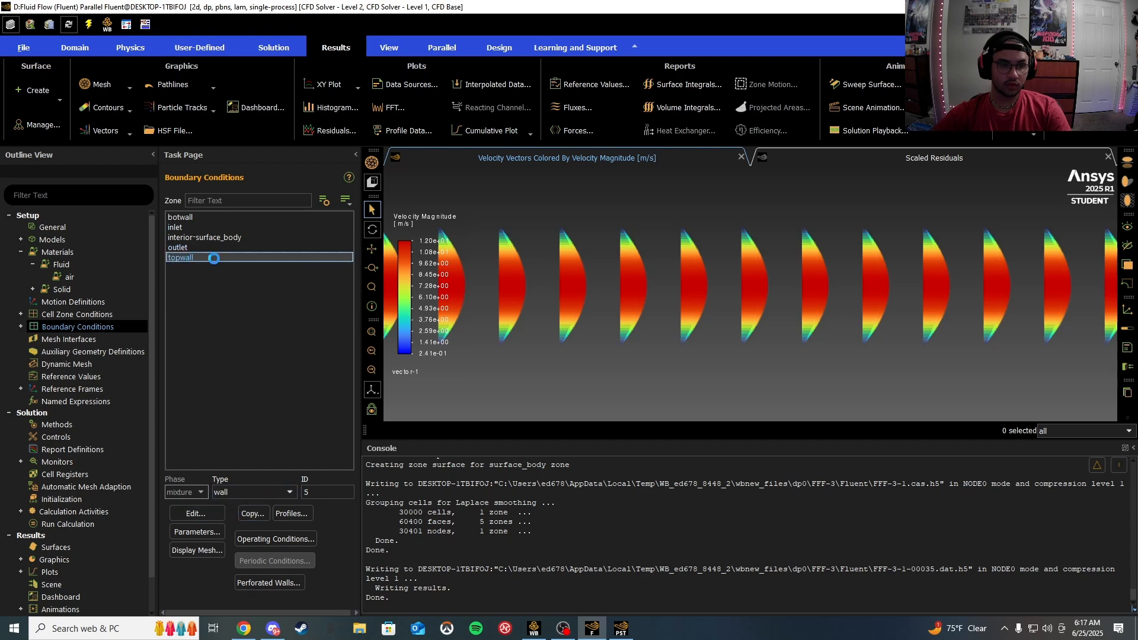
left_click(195, 512)
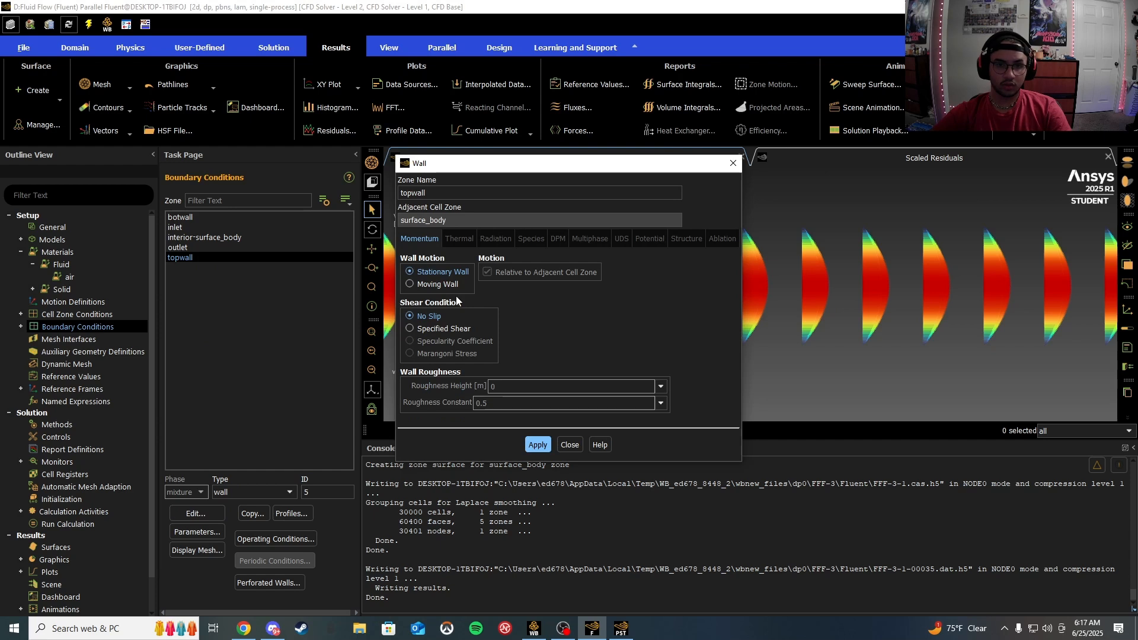
left_click(432, 283)
left_click(698, 277)
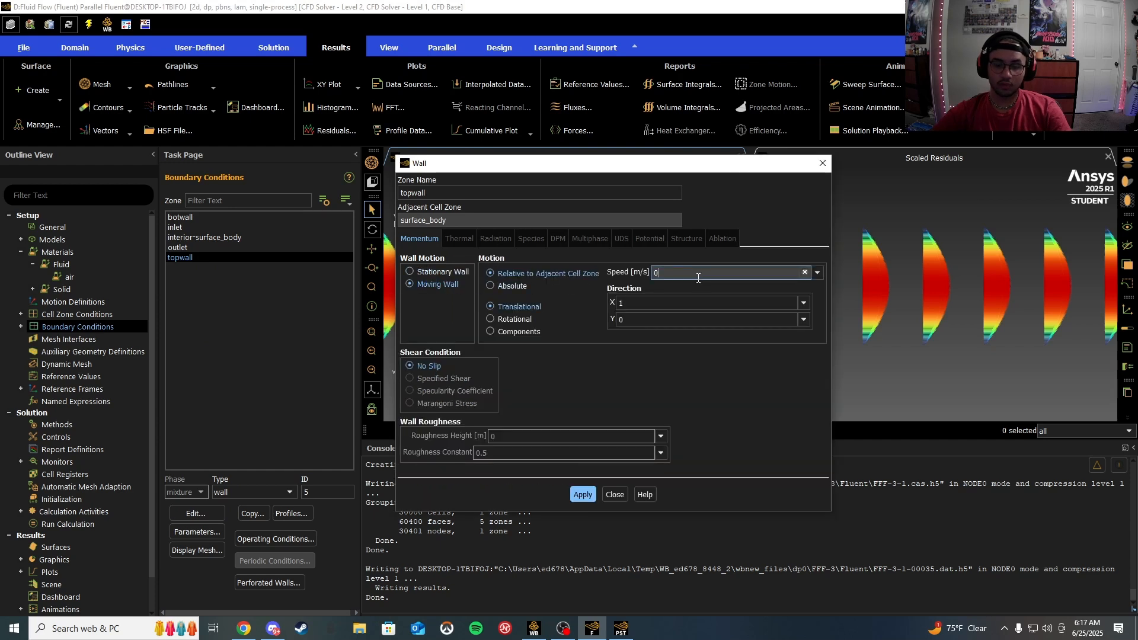
key("BackSpace")
type("8")
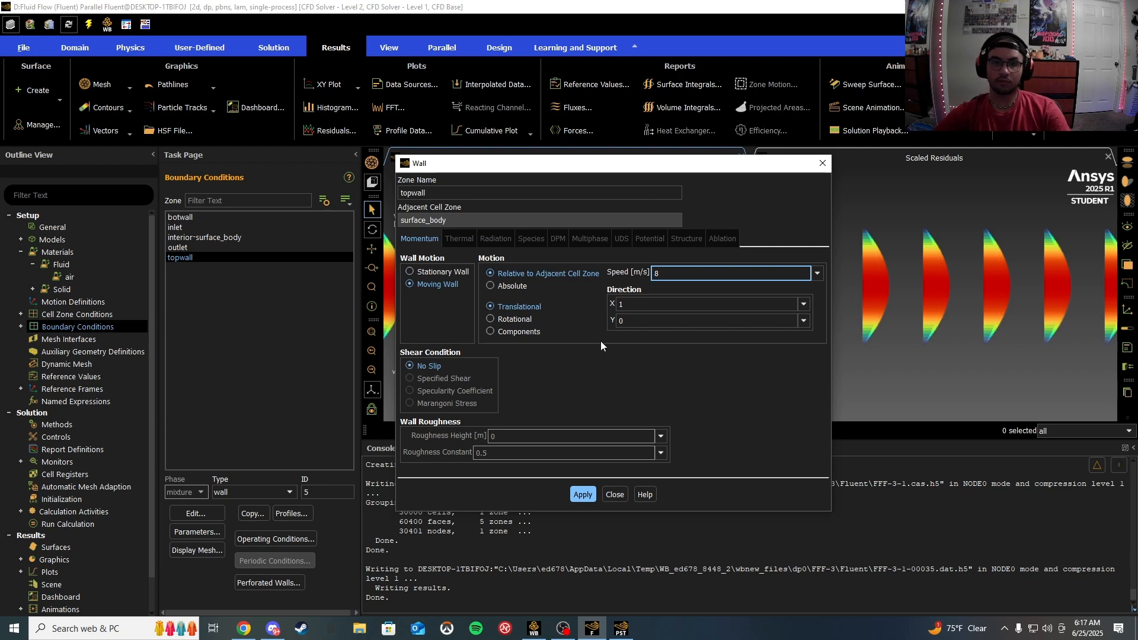
left_click(583, 494)
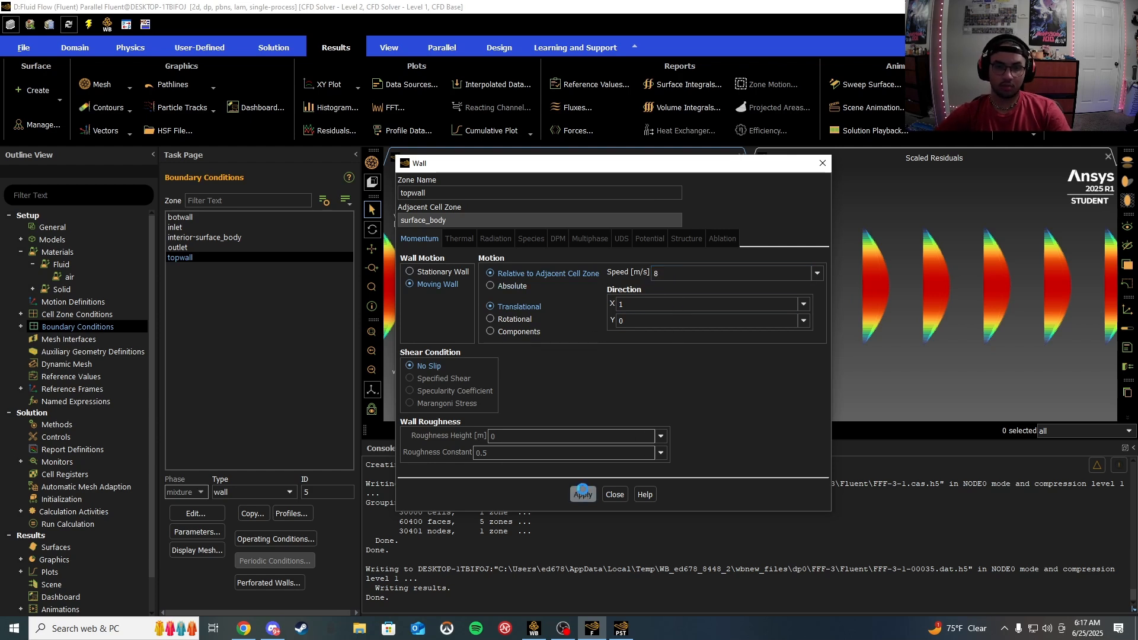
left_click(614, 494)
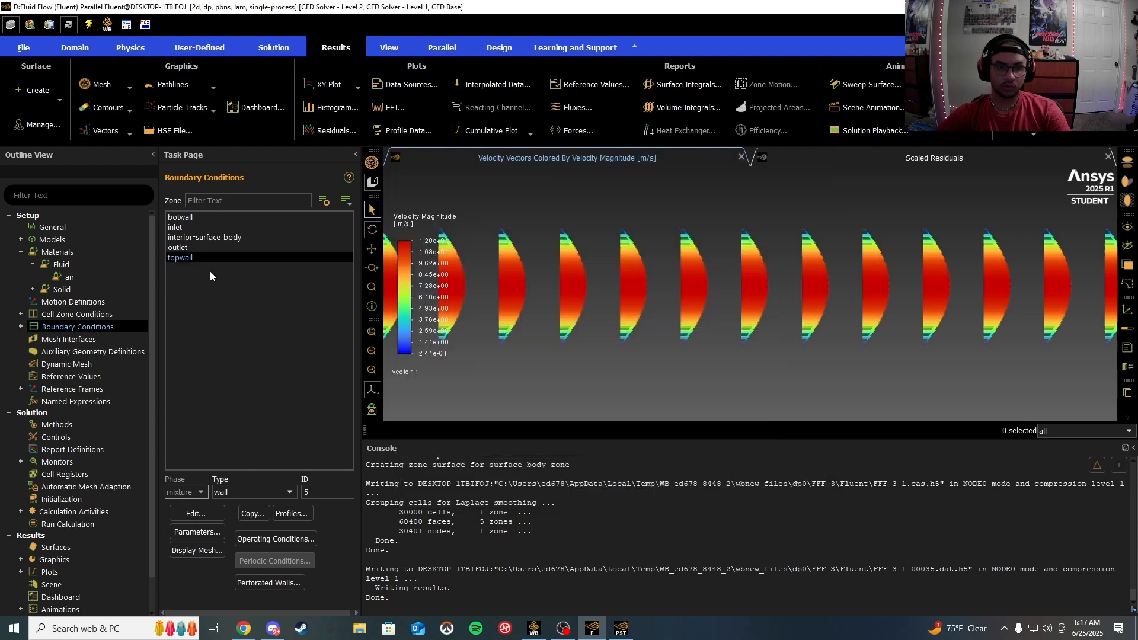
left_click(205, 510)
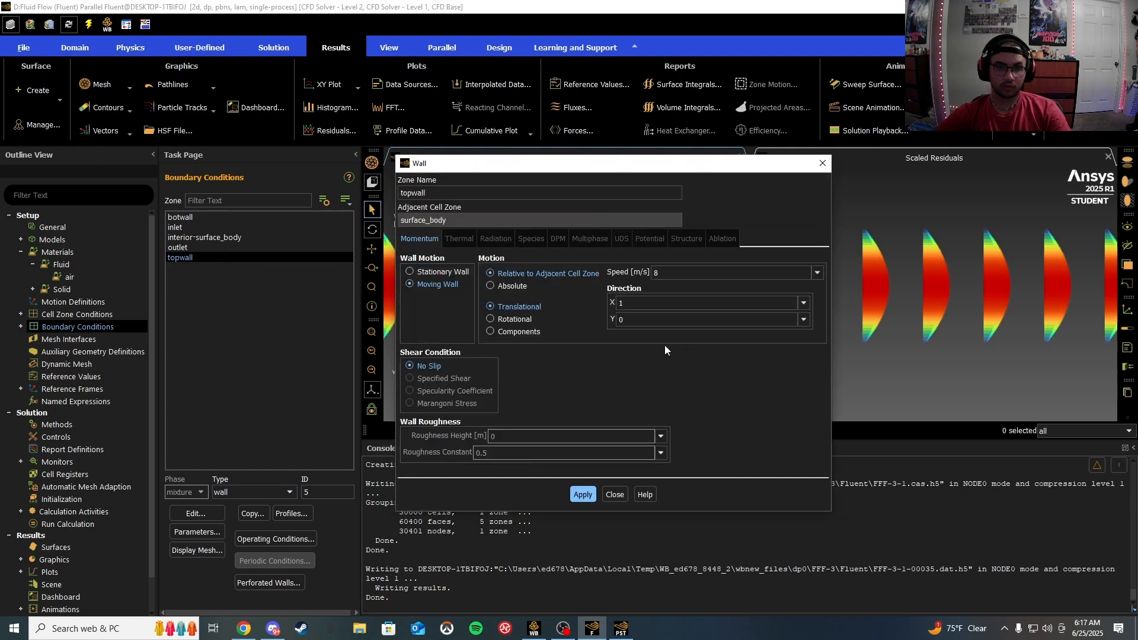
left_click(610, 497)
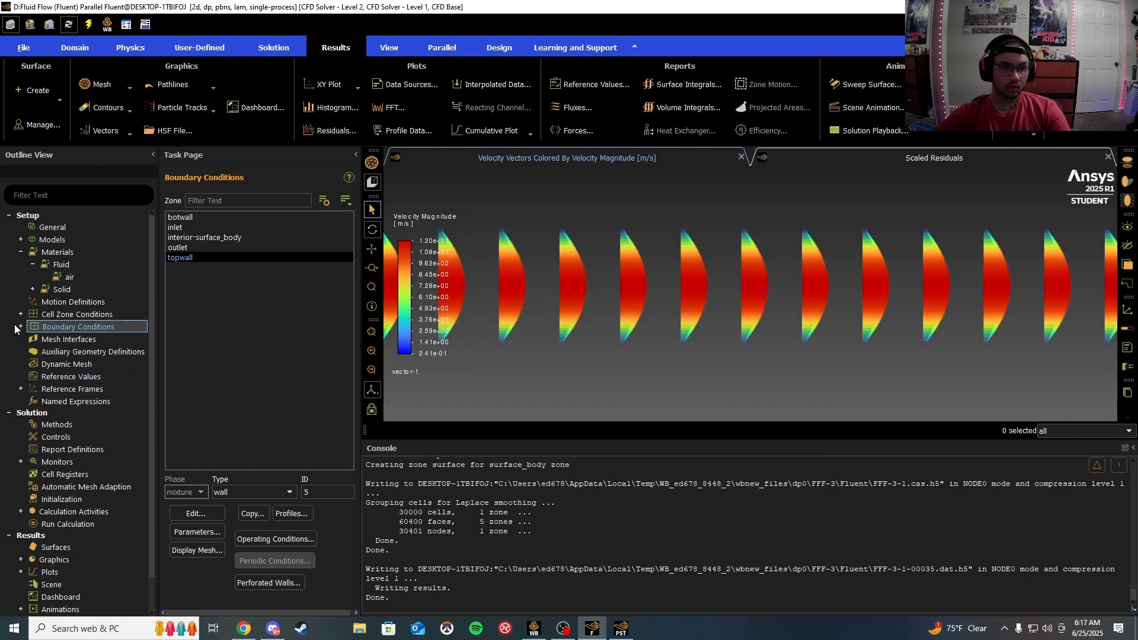
Step: Run the calculation again with 200 iterations for the moving-wall setup
scroll(47, 356, "down", 1)
left_click(72, 490)
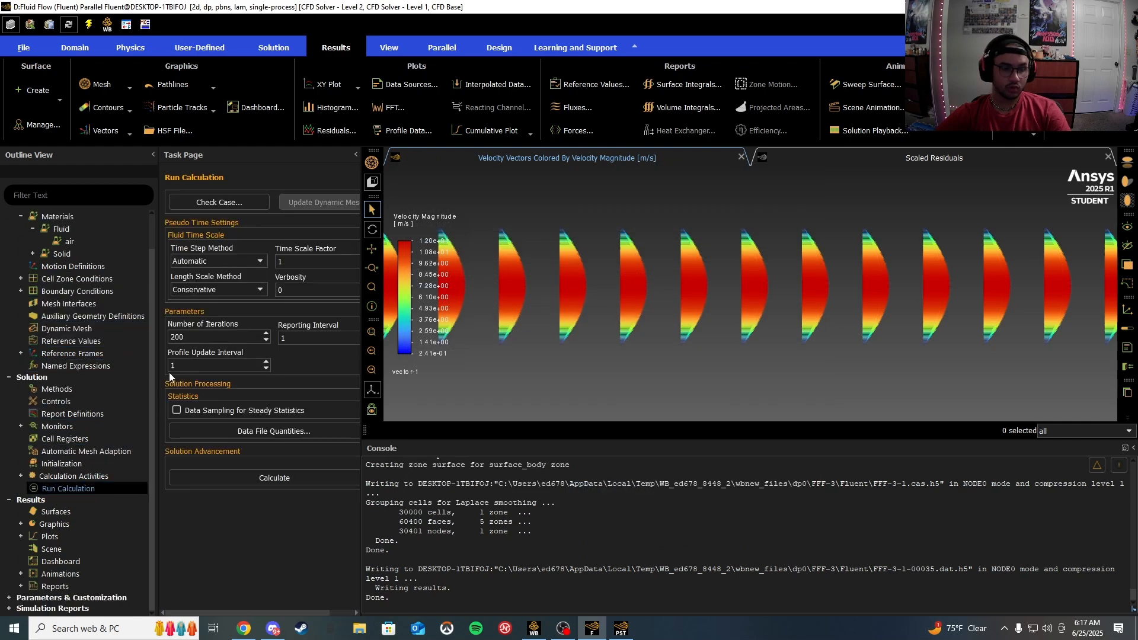
right_click(77, 487)
left_click(105, 519)
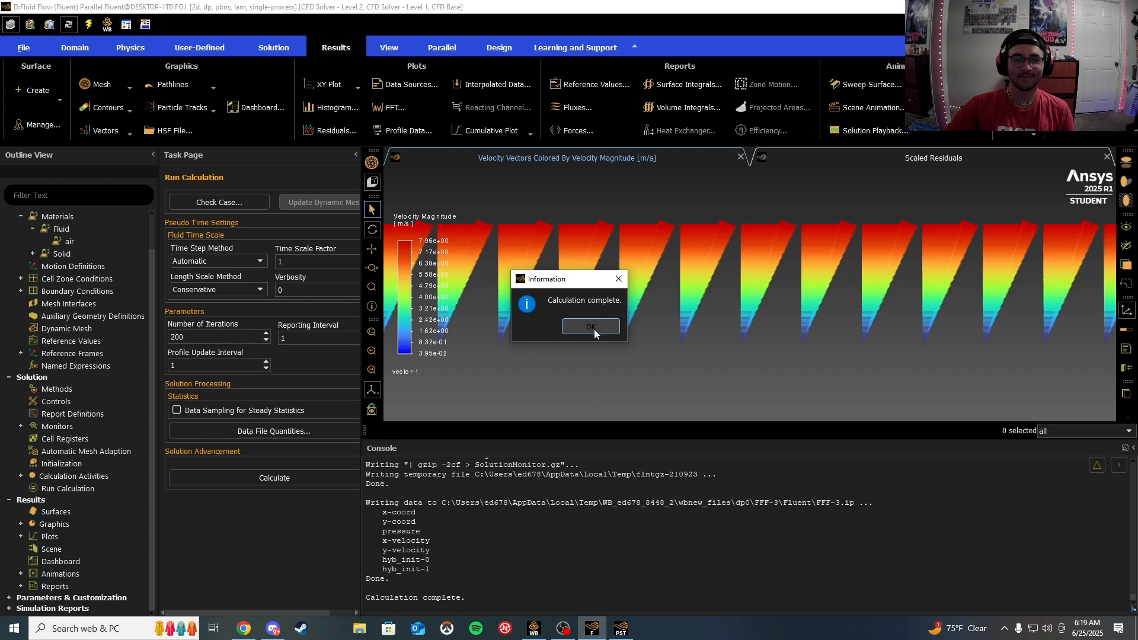
Step: Dismiss the calculation notice, switch to CFD-Post and refresh the velocity profile chart with the moving-wall solution
left_click(593, 329)
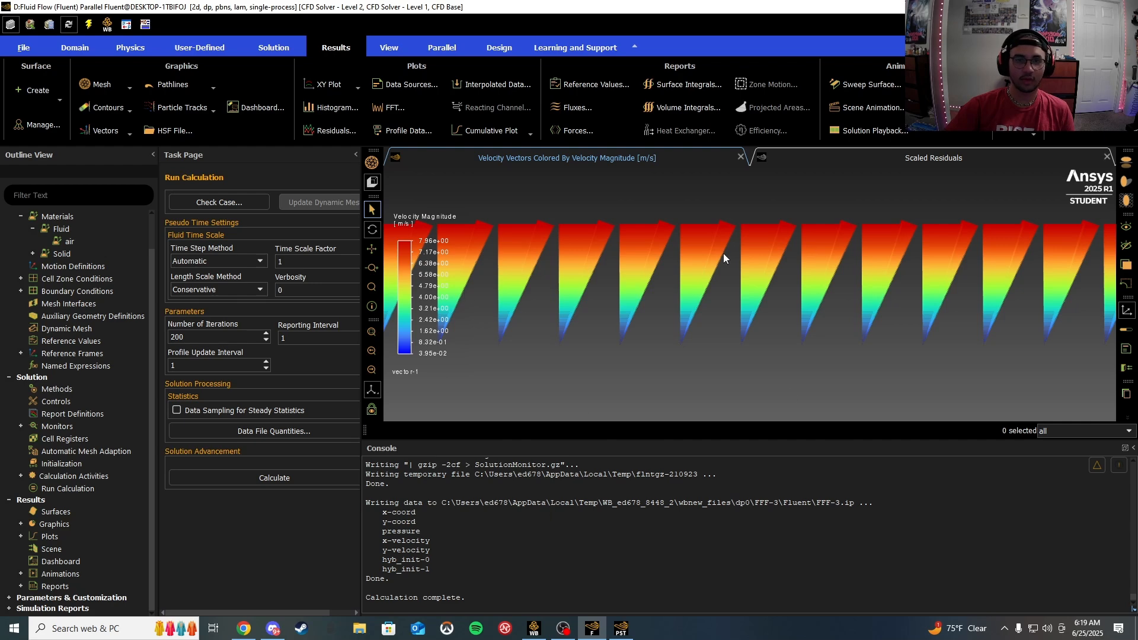
left_click(621, 628)
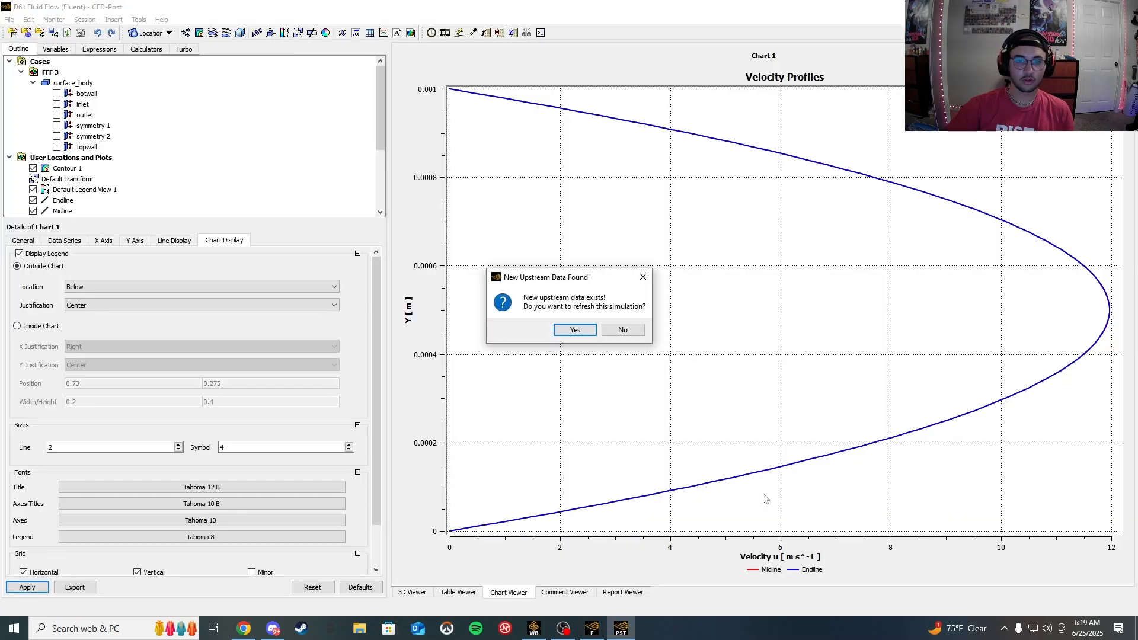
left_click(575, 335)
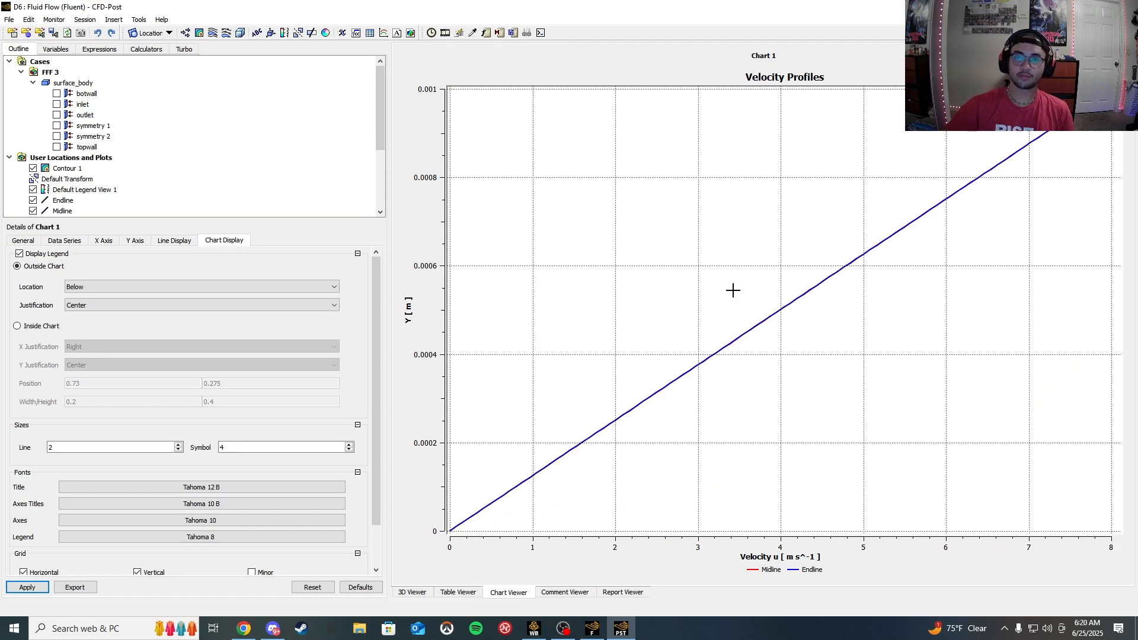
Step: Switch back to the Fluent solver and change the viscosity of the fluid material air to 1e-05 kg/(m s)
left_click(593, 632)
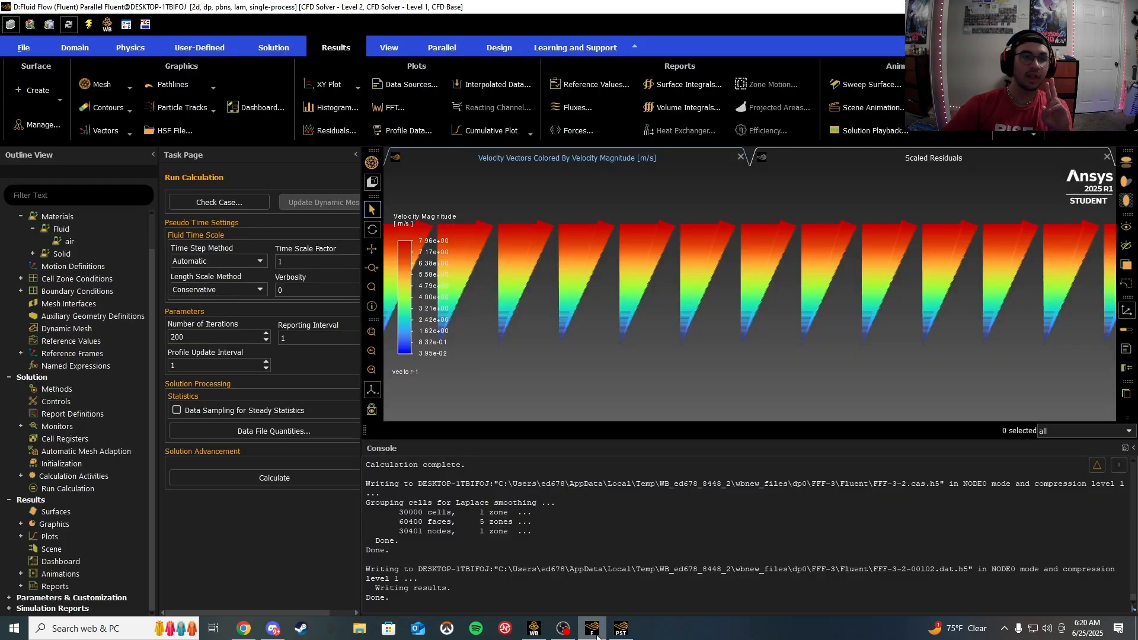
double_click(78, 241)
left_click(517, 344)
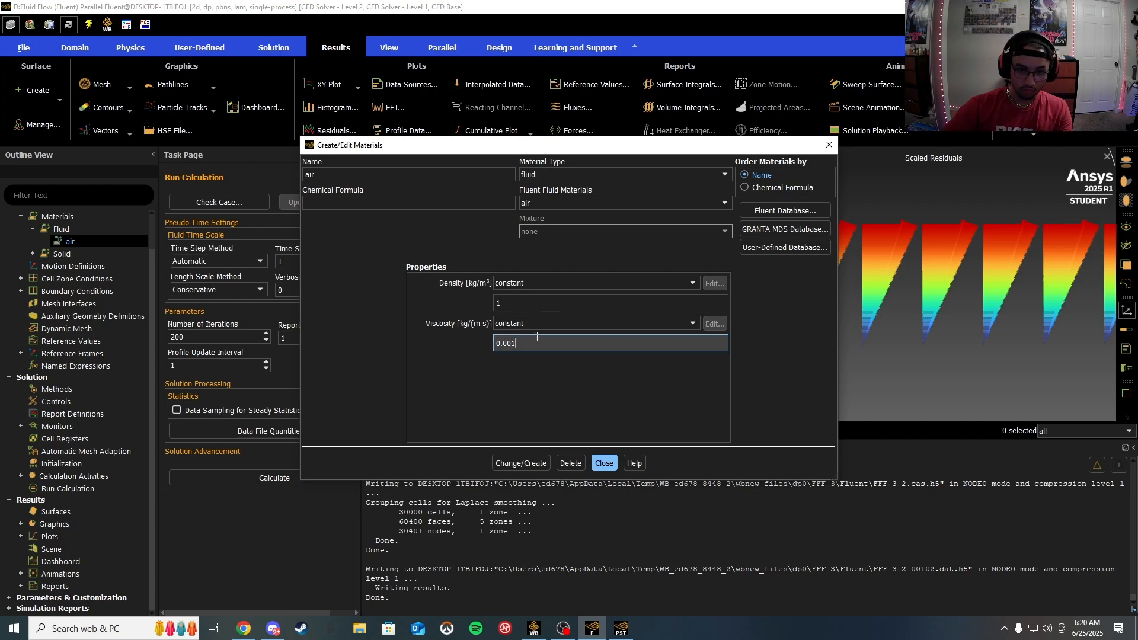
key("ctrl+a")
key("BackSpace")
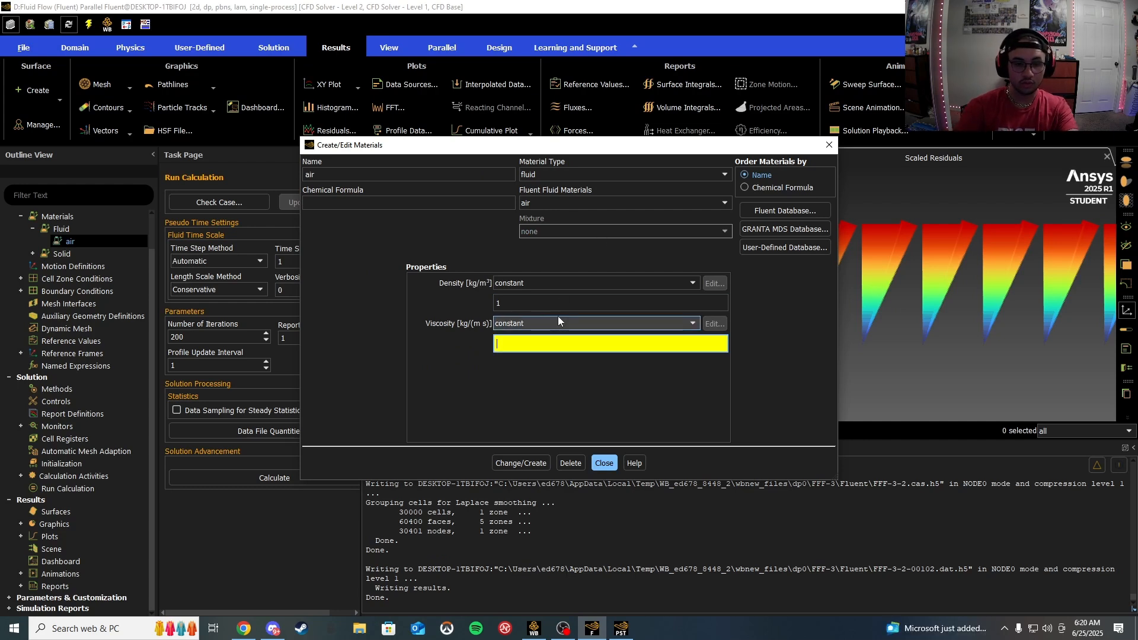
type("1")
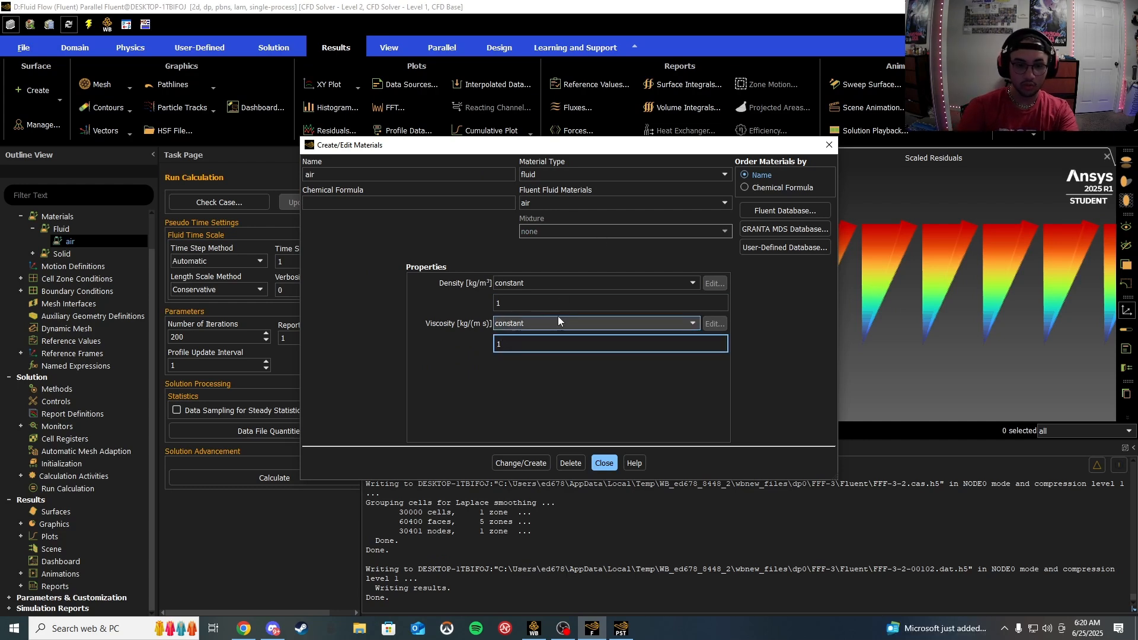
type("e-05")
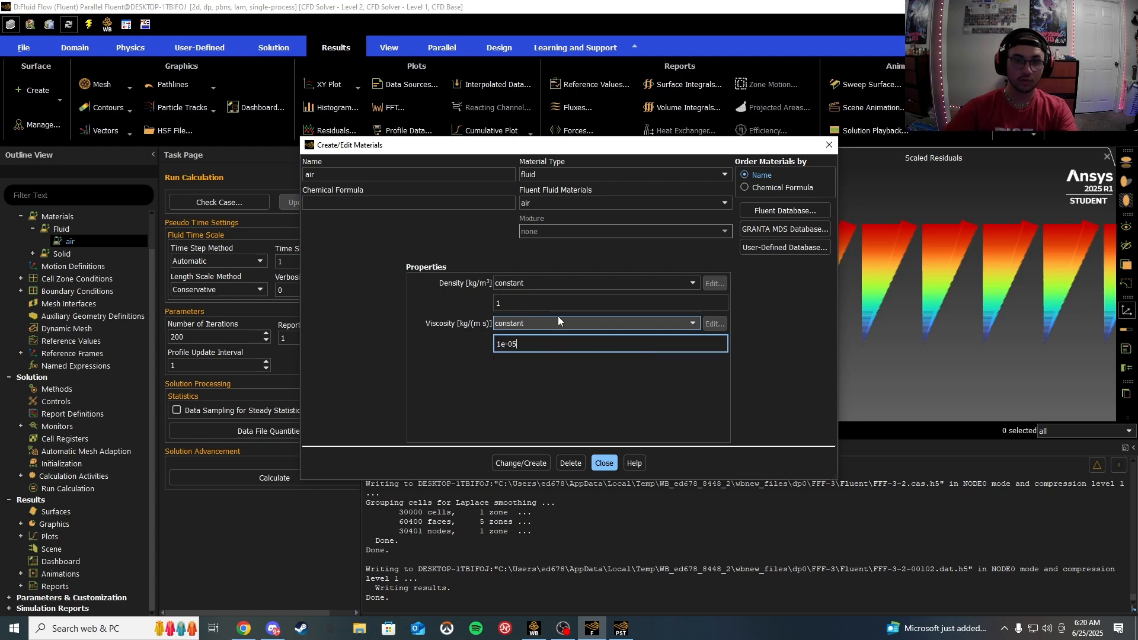
left_click(515, 460)
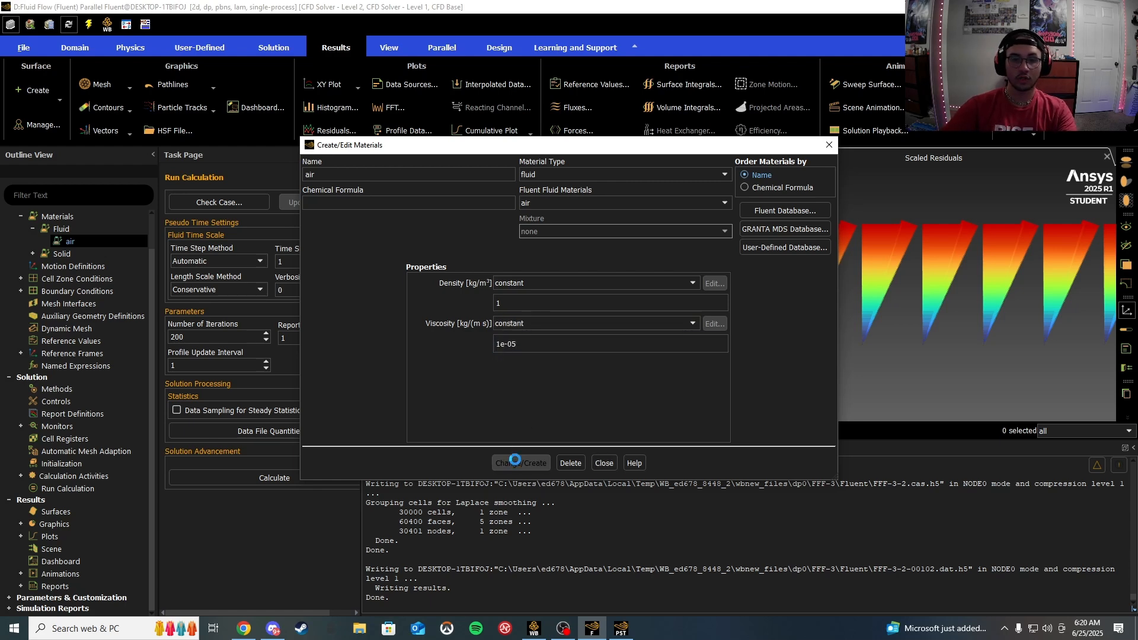
left_click(604, 465)
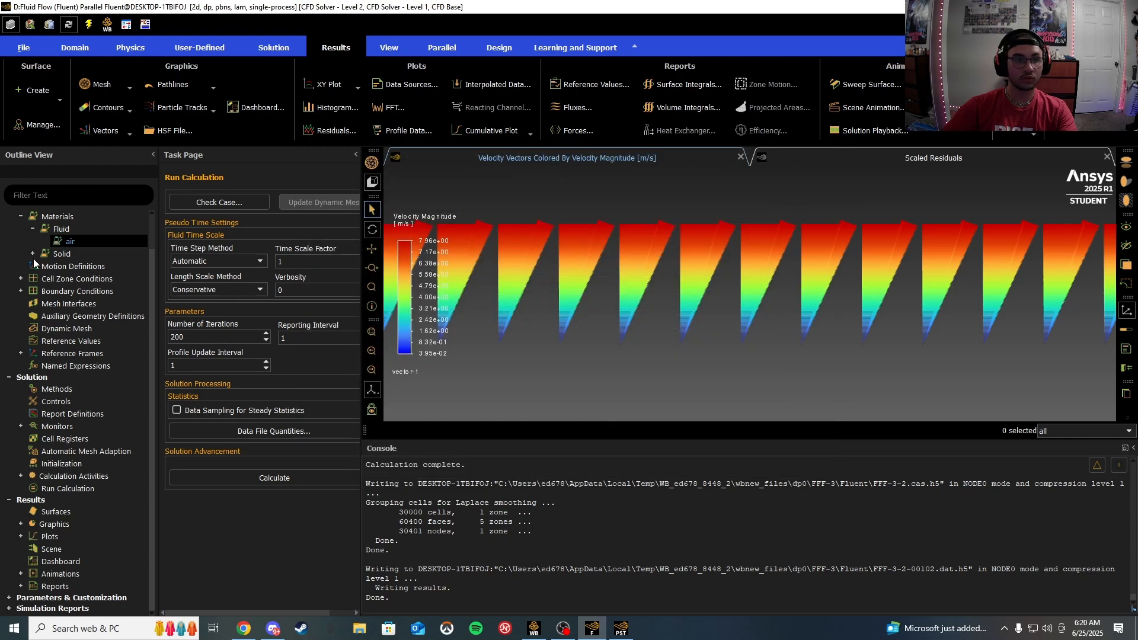
Step: Change the inlet boundary type to velocity-inlet and apply it with a velocity magnitude of 8 m/s
double_click(74, 290)
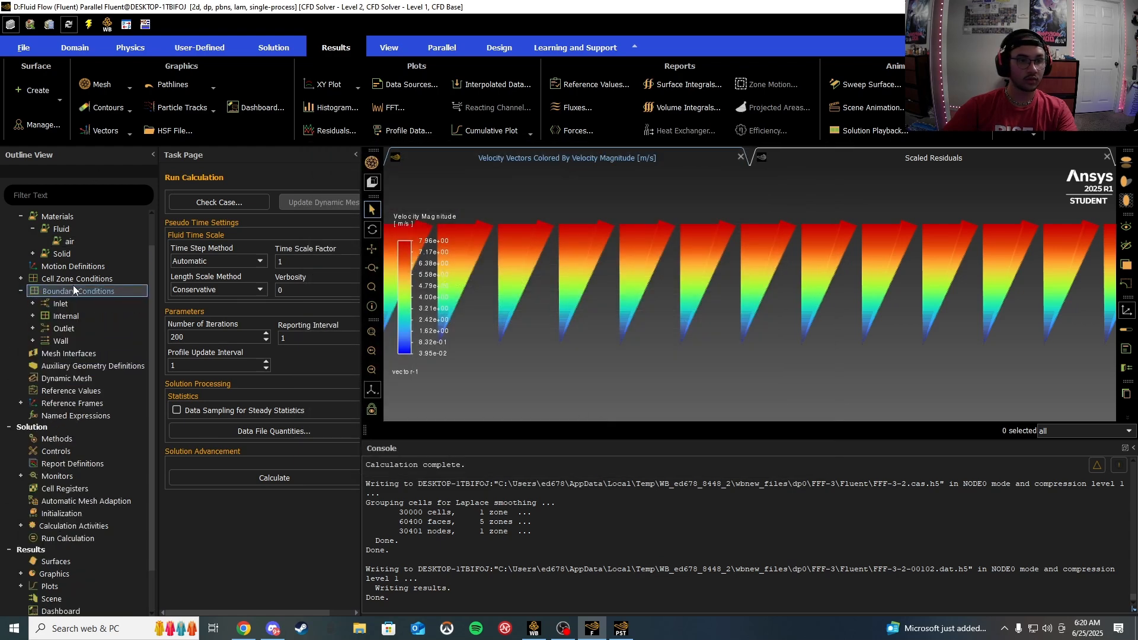
left_click(207, 228)
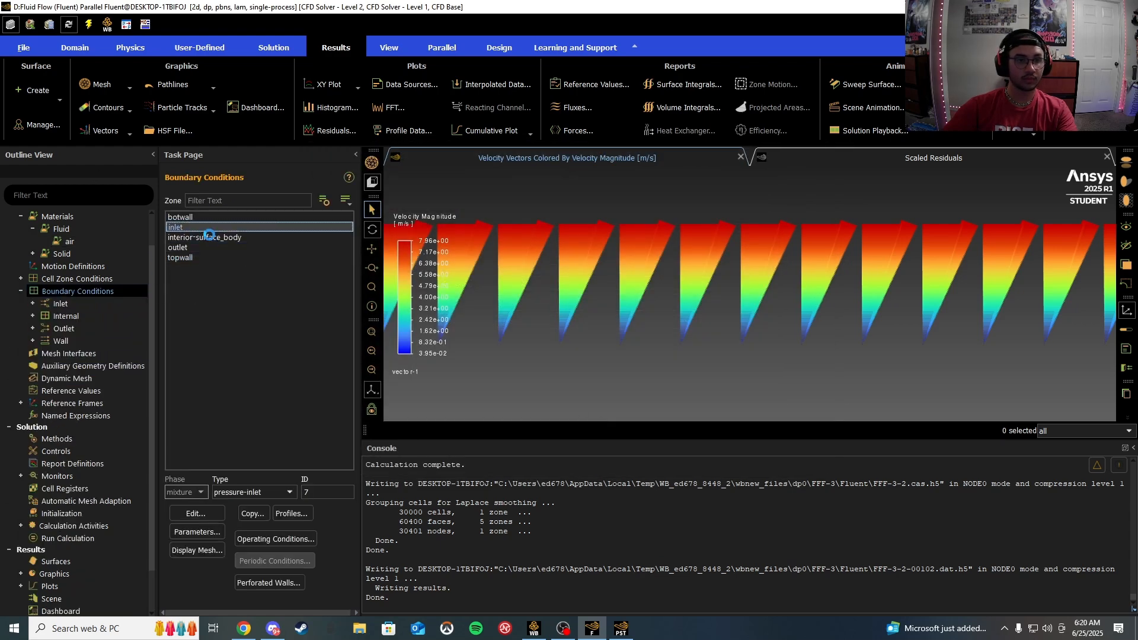
left_click(248, 492)
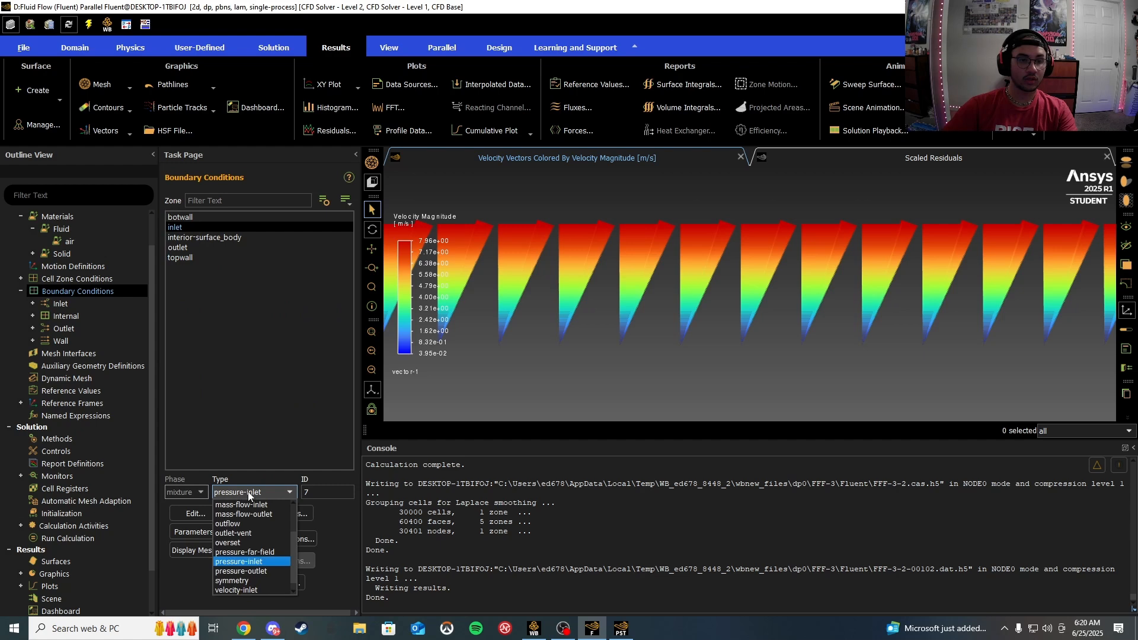
left_click(247, 590)
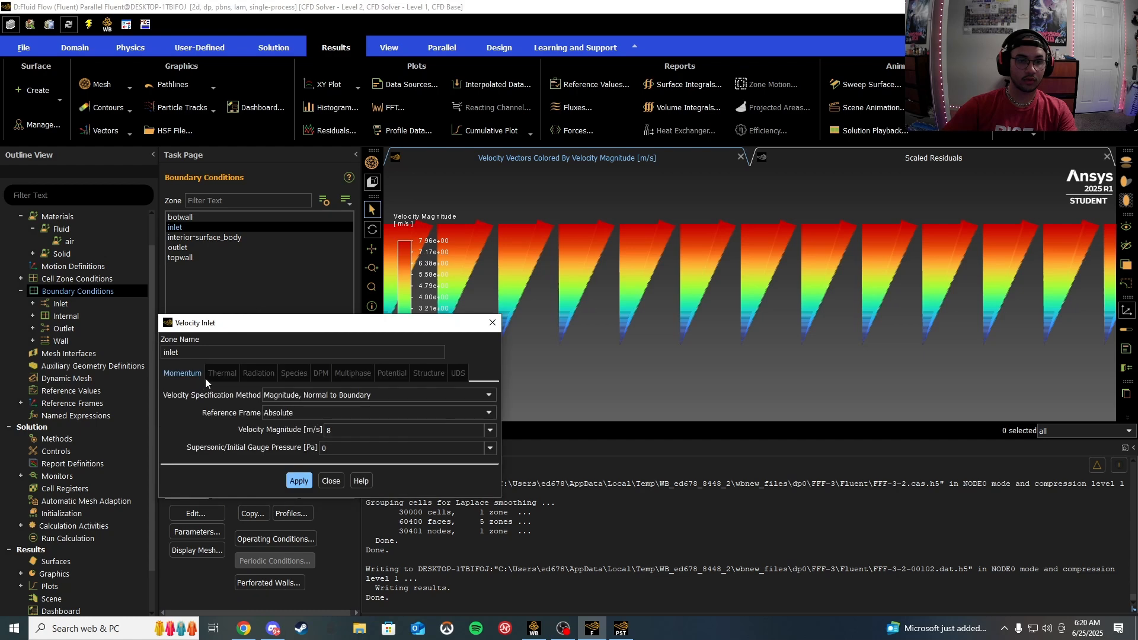
left_click(340, 431)
left_click(304, 479)
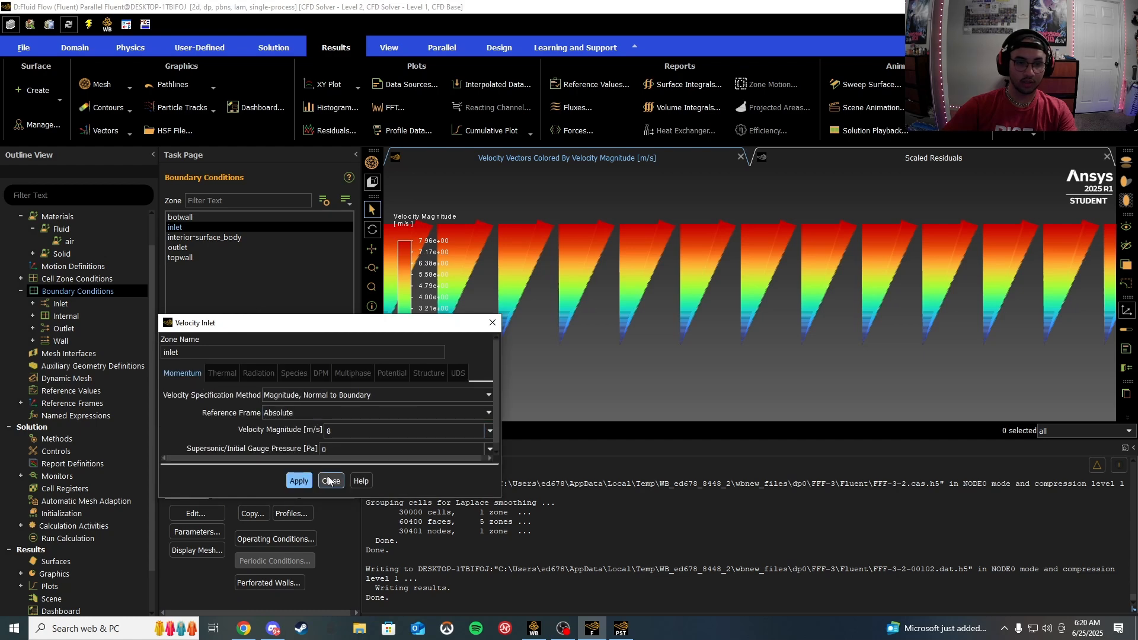
left_click(331, 481)
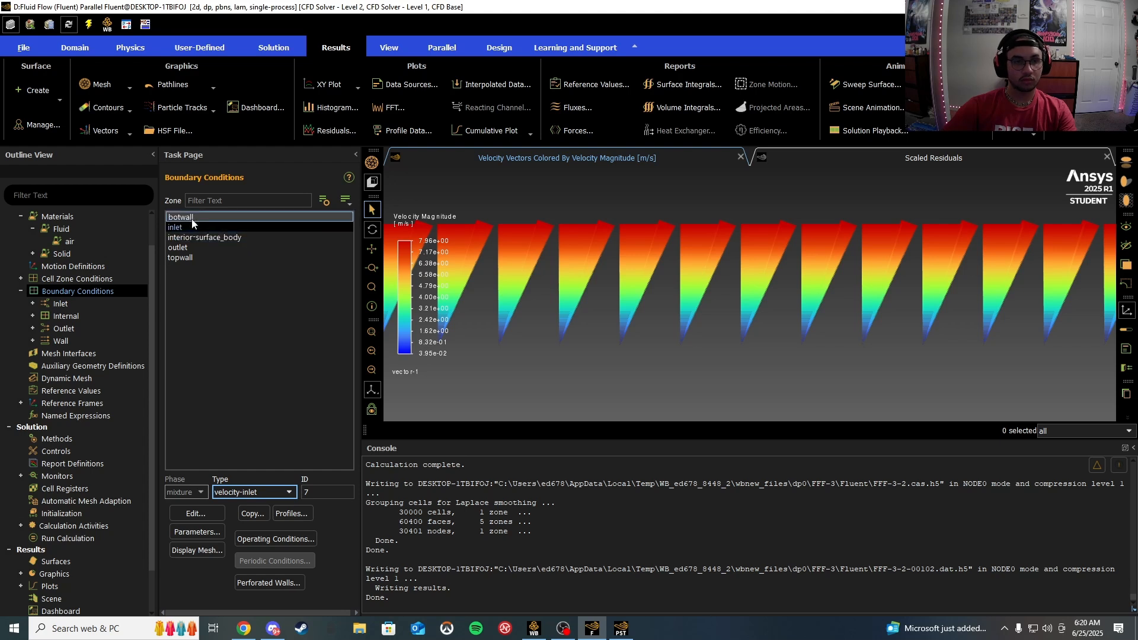
Step: Check the wall motion, speed and direction in topwall's boundary settings and close them
left_click(184, 257)
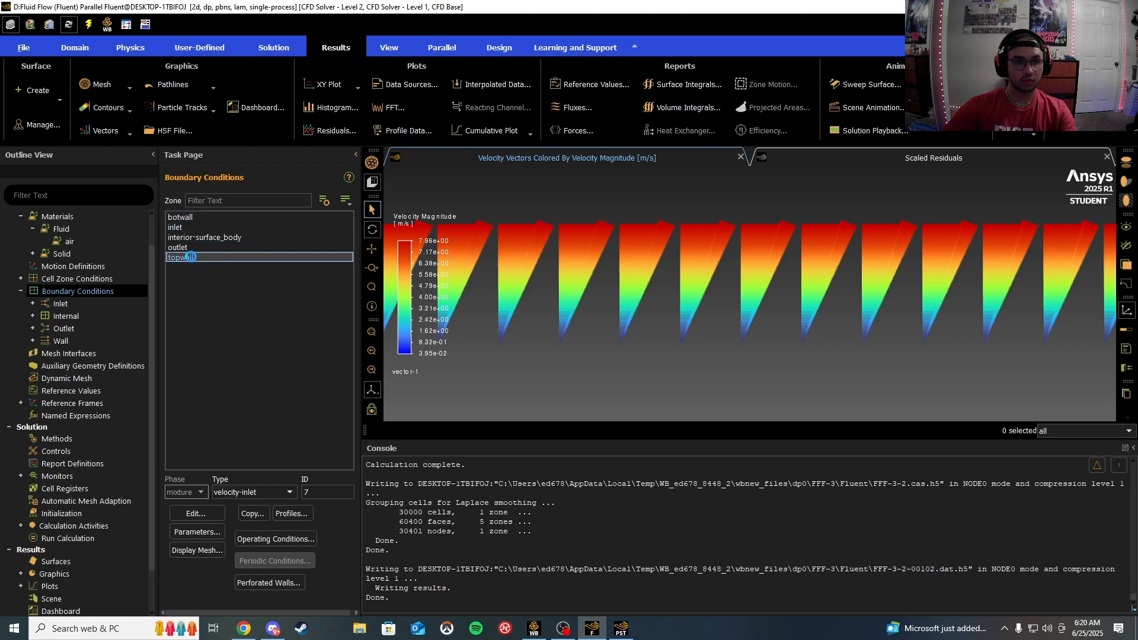
left_click(195, 513)
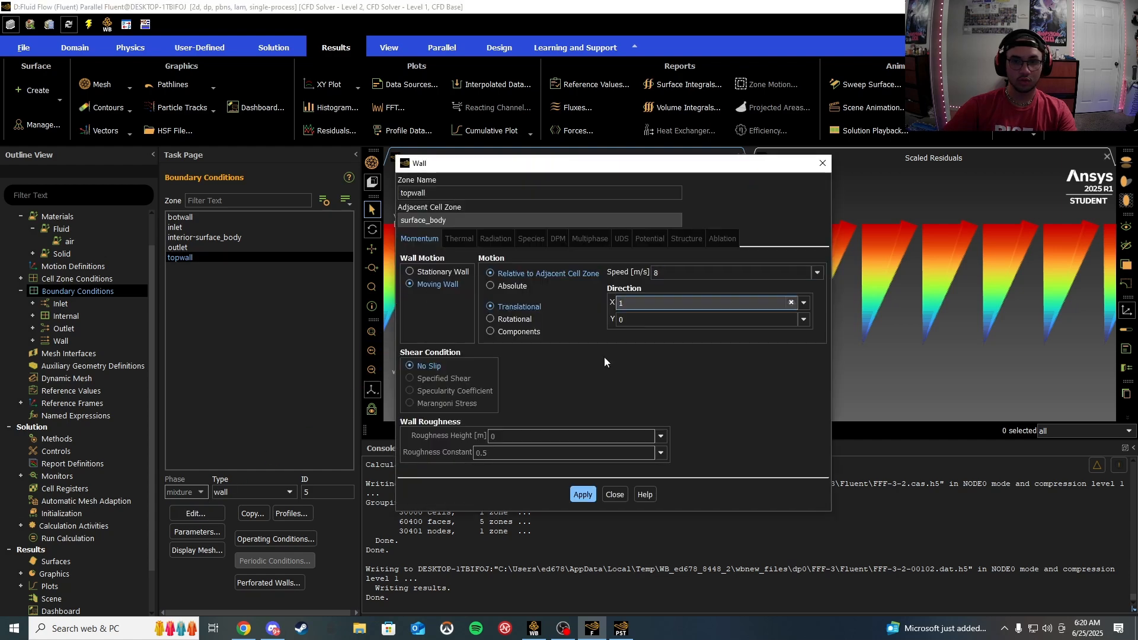
left_click(608, 497)
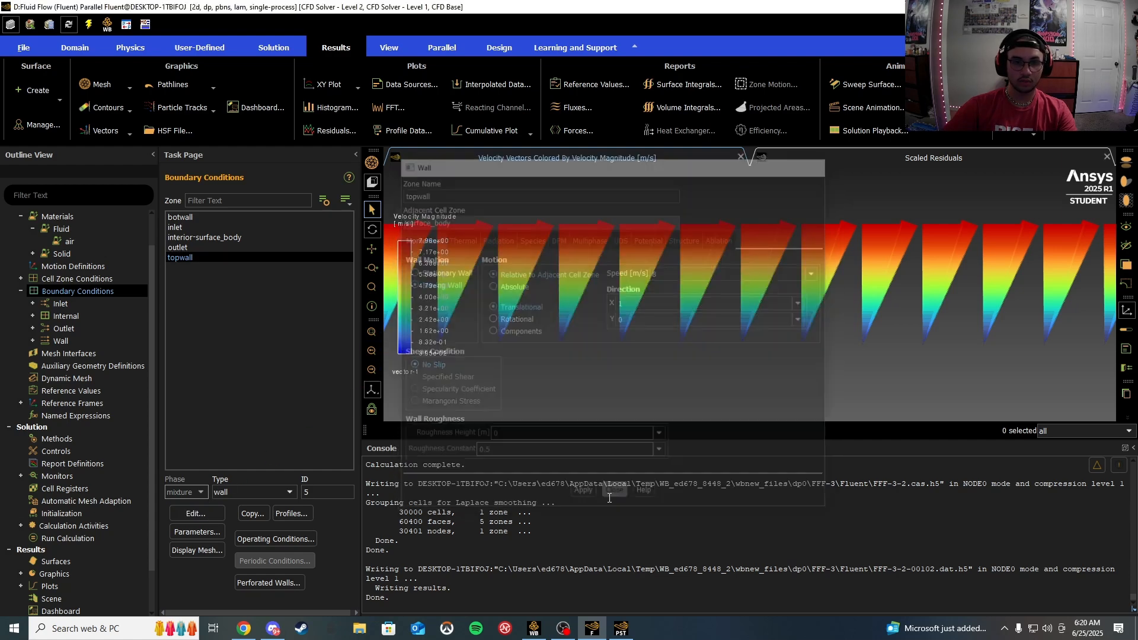
Step: Initialize and run the calculation for the combined velocity-inlet and moving-wall setup
scroll(88, 386, "down", 2)
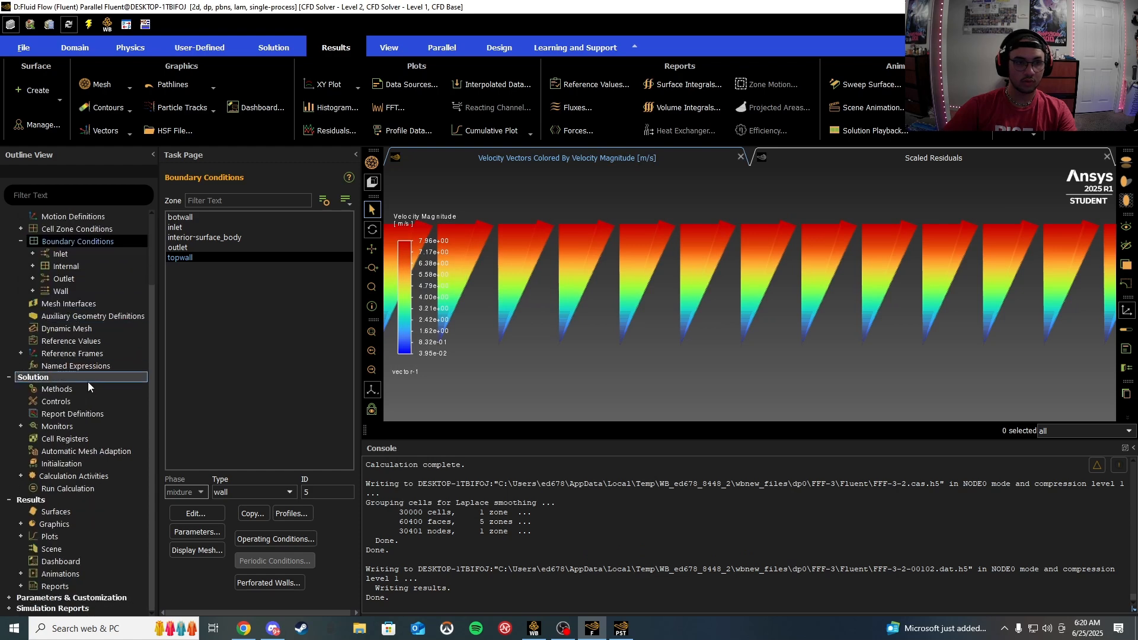
left_click(69, 487)
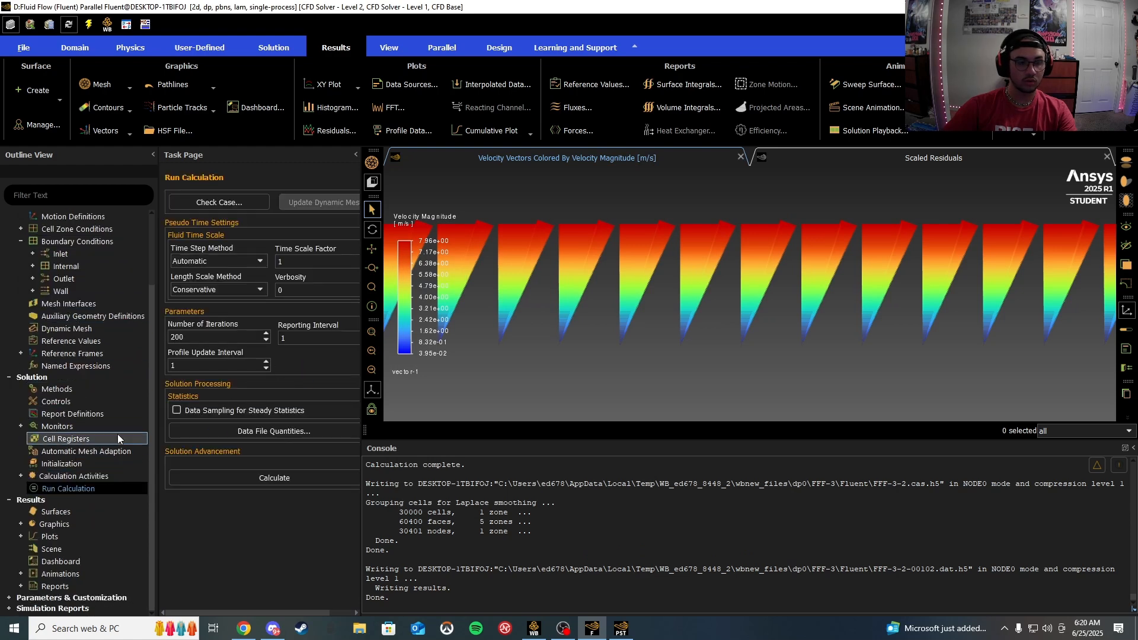
right_click(107, 489)
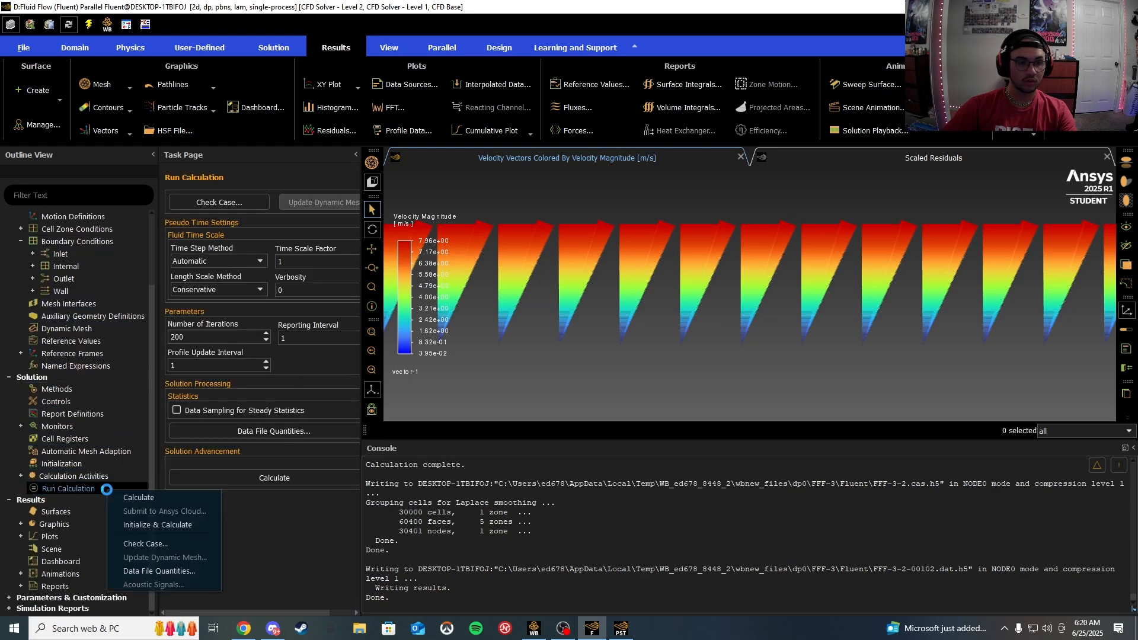
left_click(136, 525)
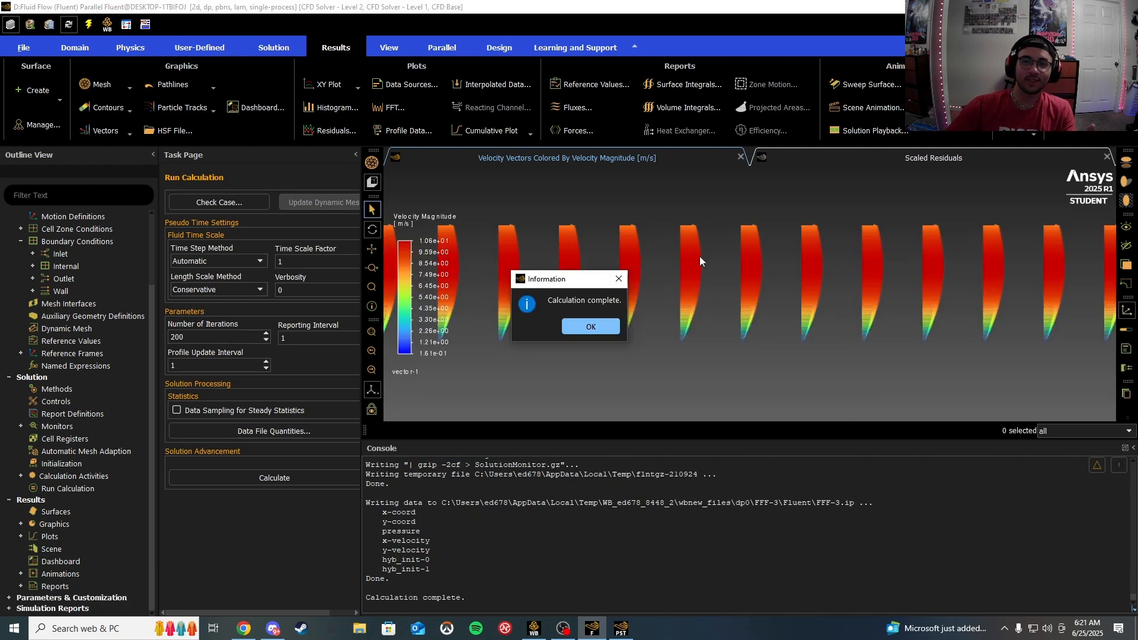
Step: Close the calculation notice, switch to CFD-Post and refresh the velocity profile chart with the combined inlet and moving-wall solution
left_click(608, 327)
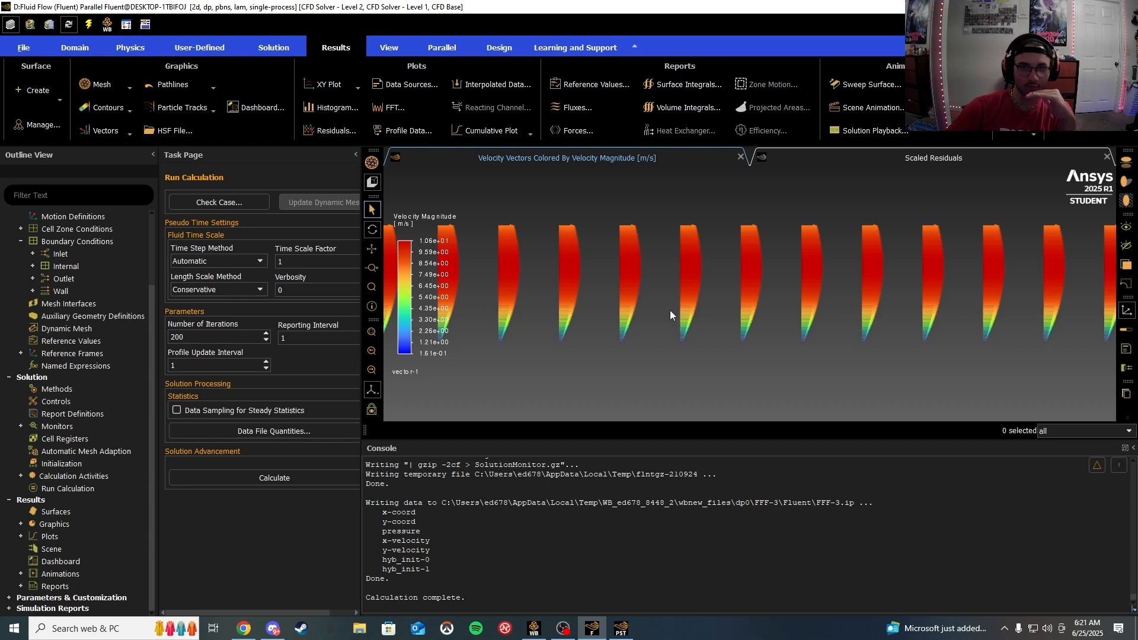
left_click(622, 632)
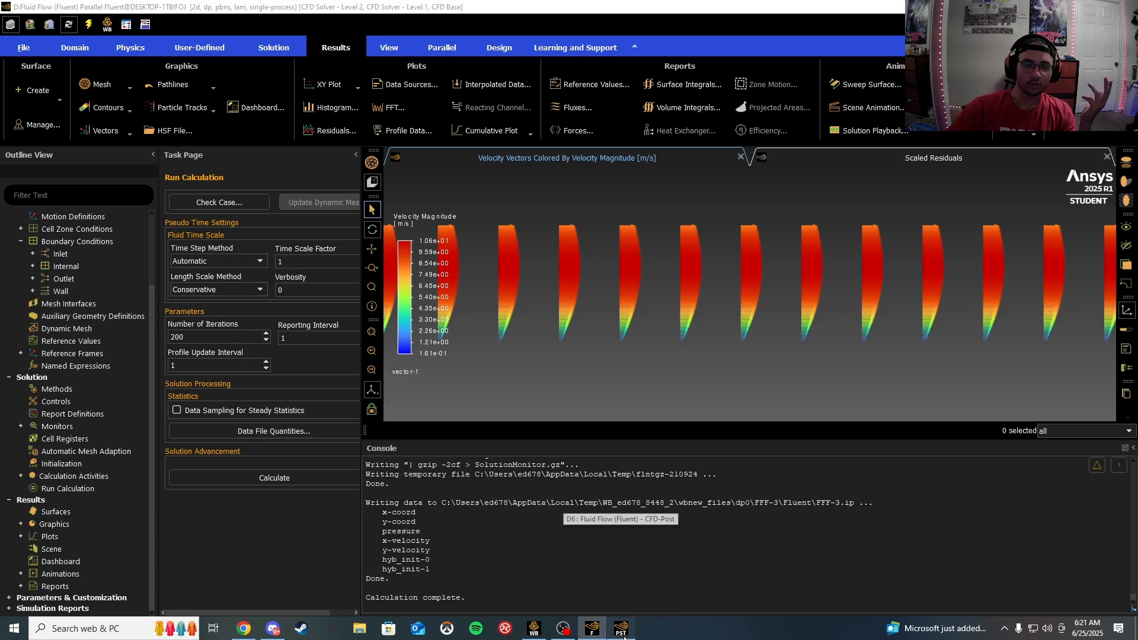
left_click(565, 330)
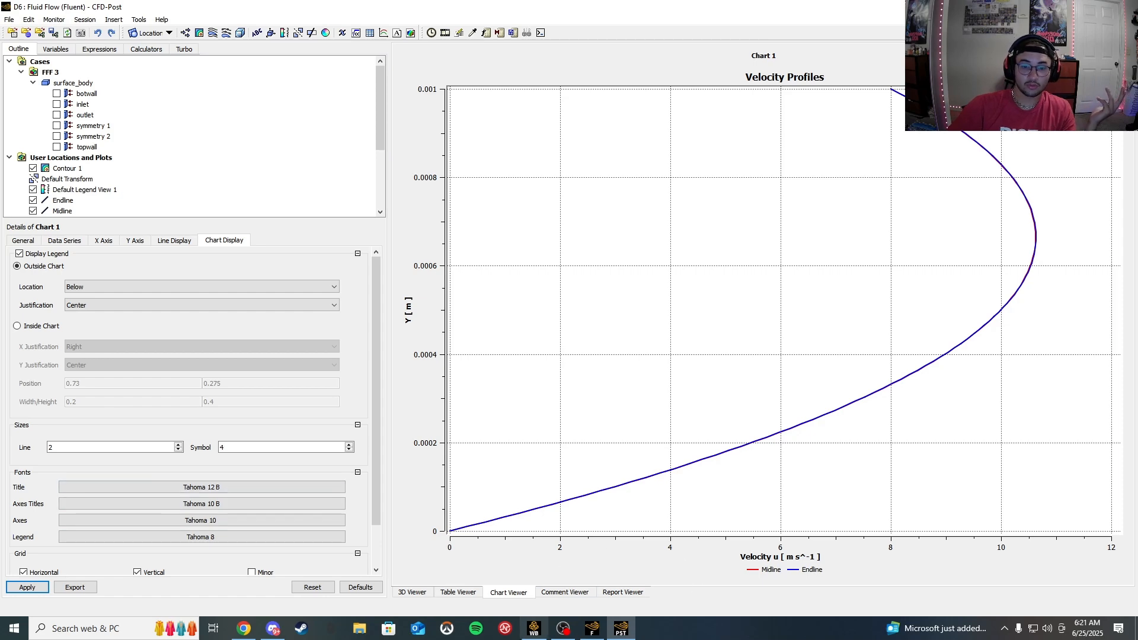
Step: Switch to Workbench and rename Fluid Flow (Fluent) system D as VideoFlow
left_click(534, 630)
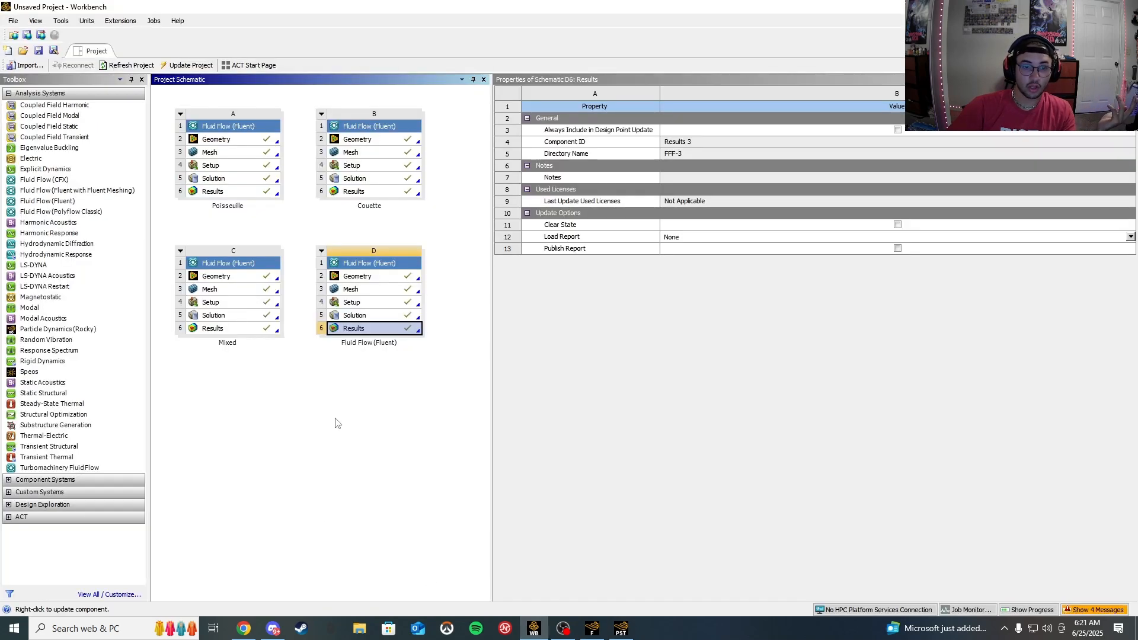
left_click(322, 251)
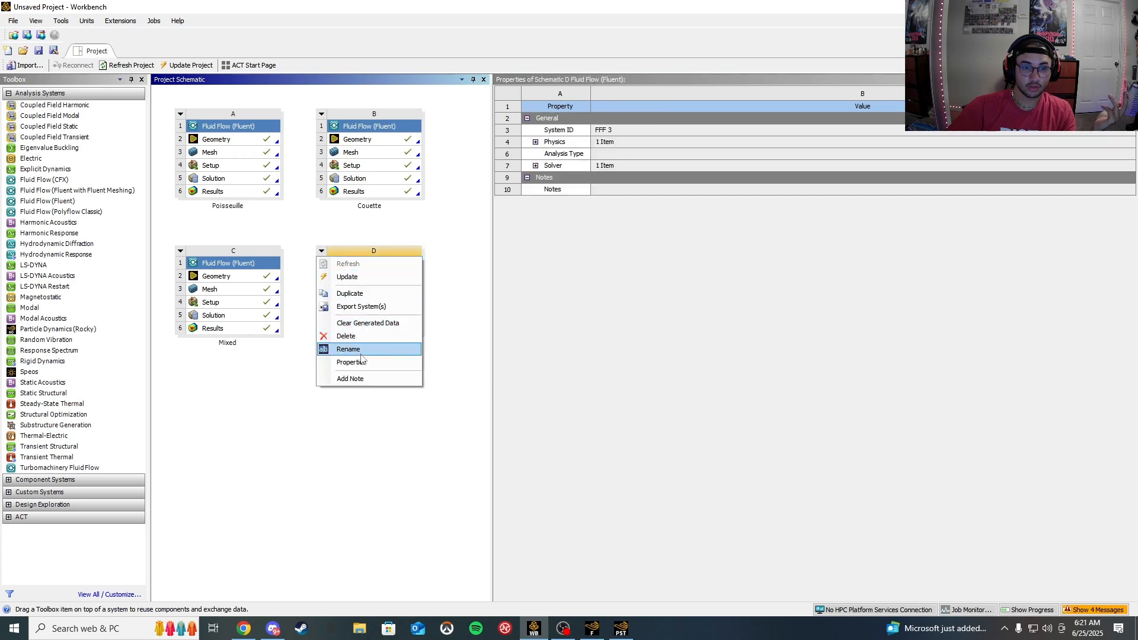
left_click(389, 359)
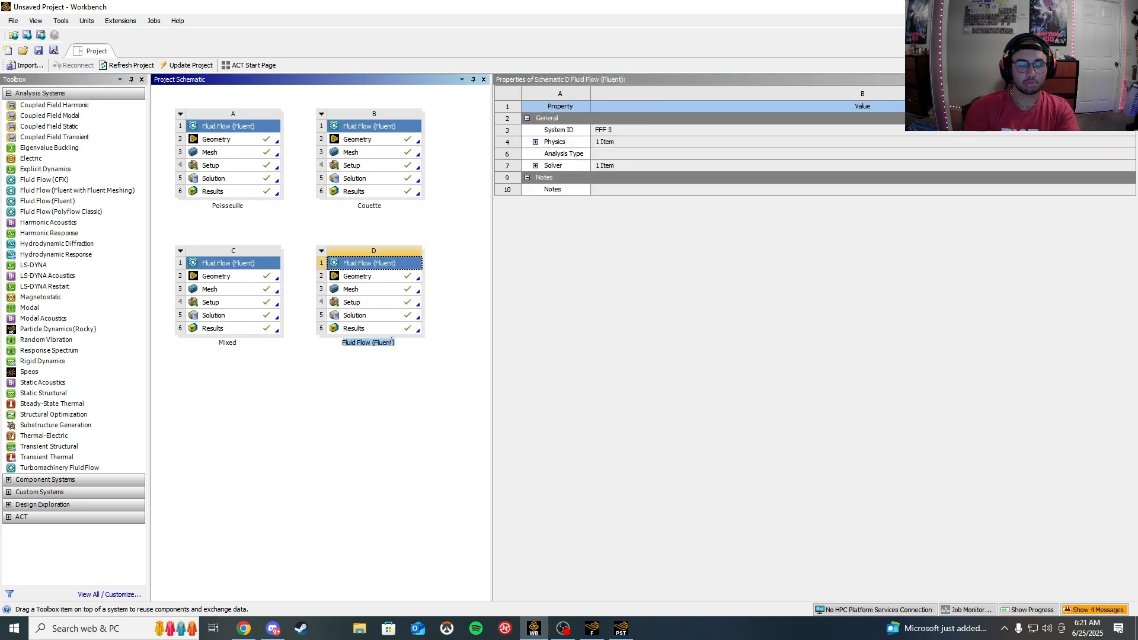
type("VideoFlow")
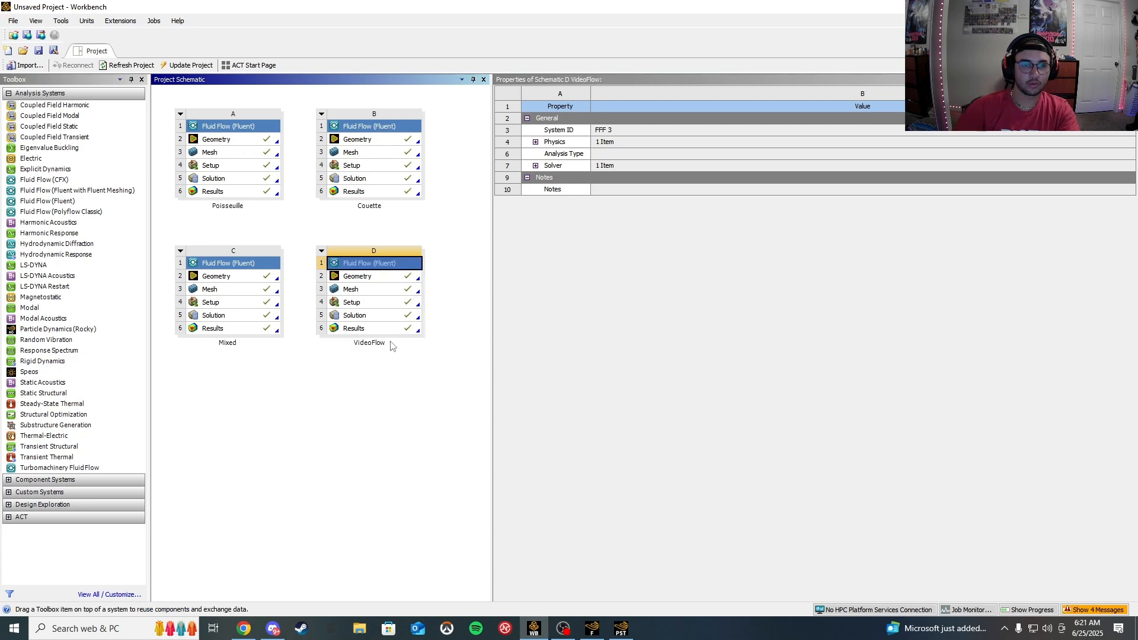
left_click(364, 398)
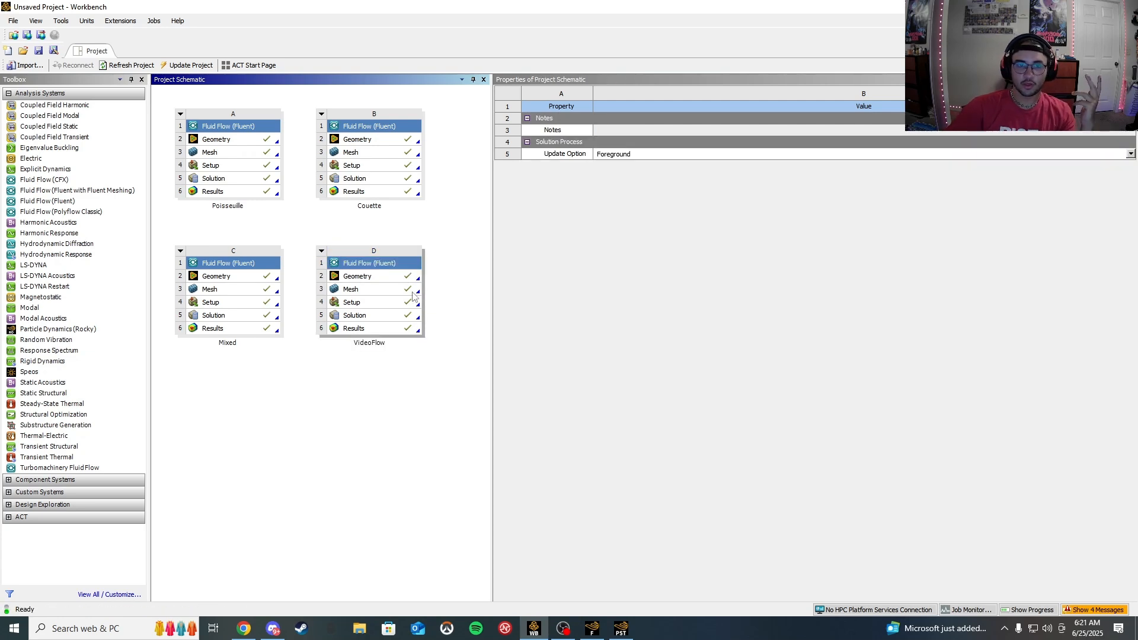